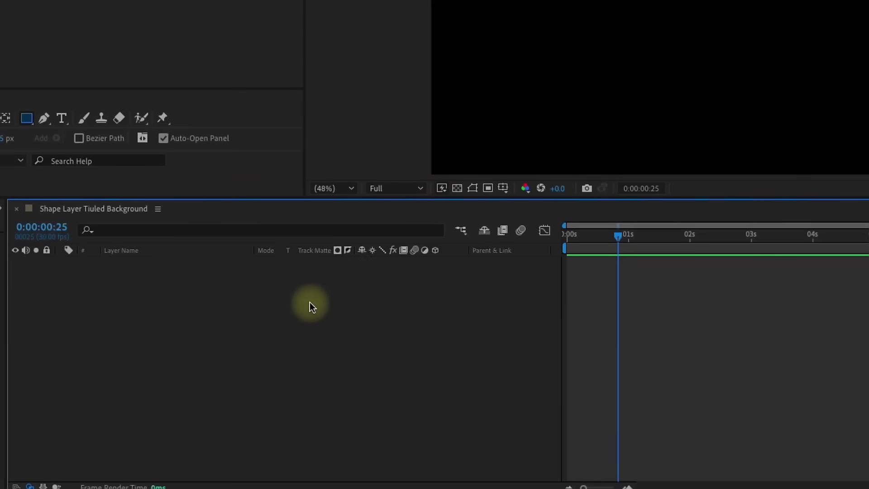
# Create a new shape layer in the composition
pyautogui.rightClick(311, 299)
pyautogui.moveTo(335, 311)
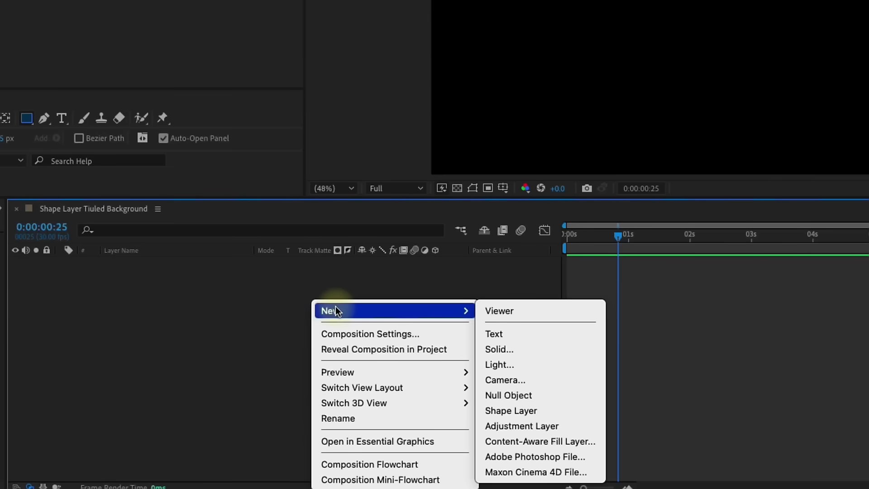
pyautogui.click(557, 410)
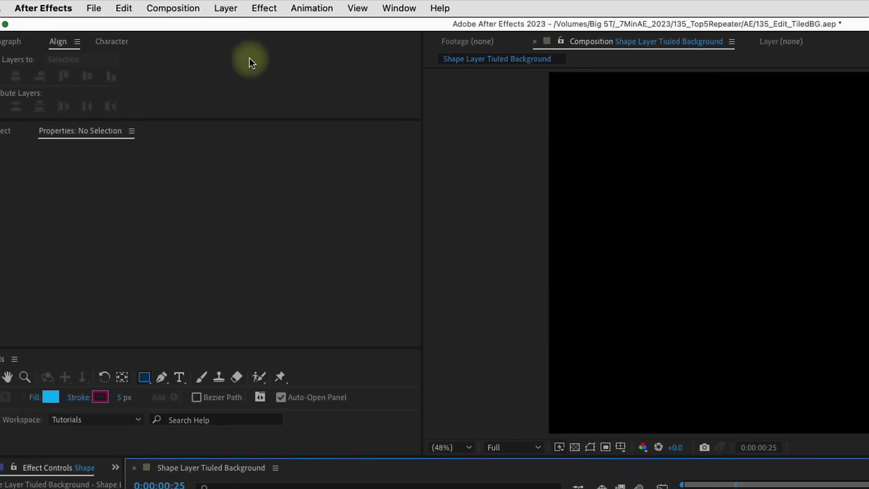
pyautogui.click(221, 9)
pyautogui.moveTo(235, 28)
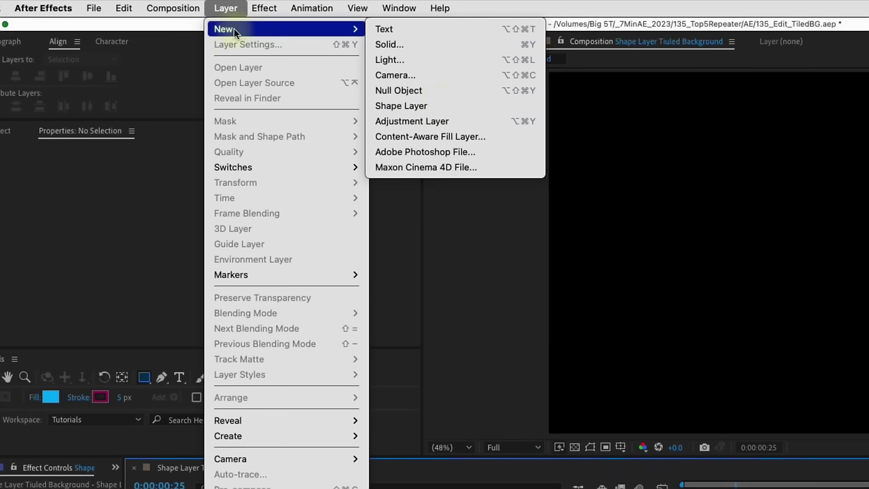
pyautogui.click(439, 105)
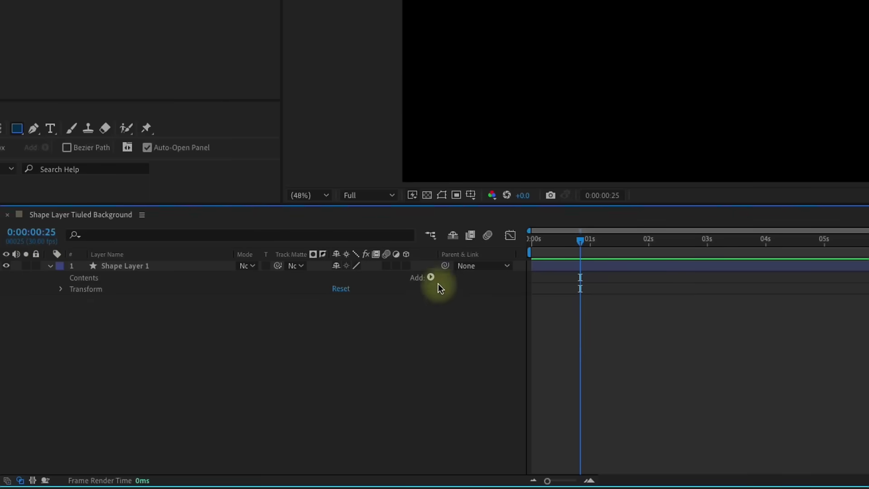
# Add an empty group named A containing a nested group named Rect
pyautogui.click(430, 279)
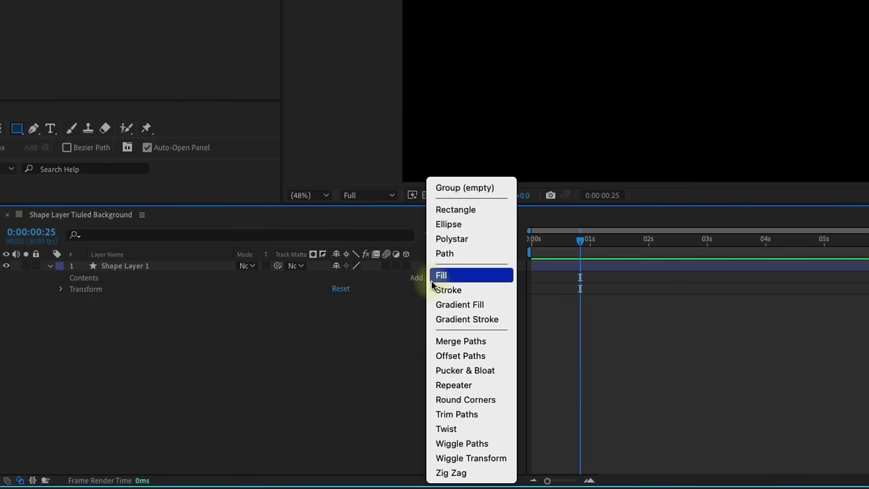
pyautogui.click(454, 192)
pyautogui.press('Return')
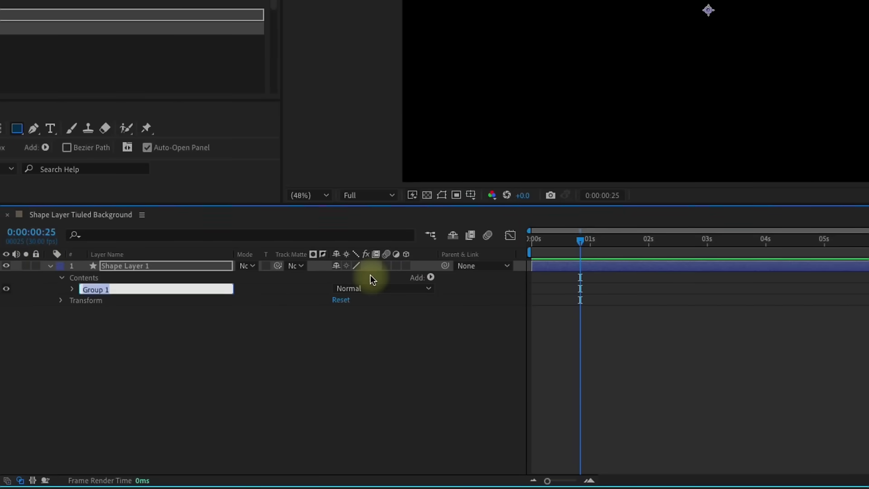
pyautogui.write('A')
pyautogui.click(50, 355)
pyautogui.click(91, 286)
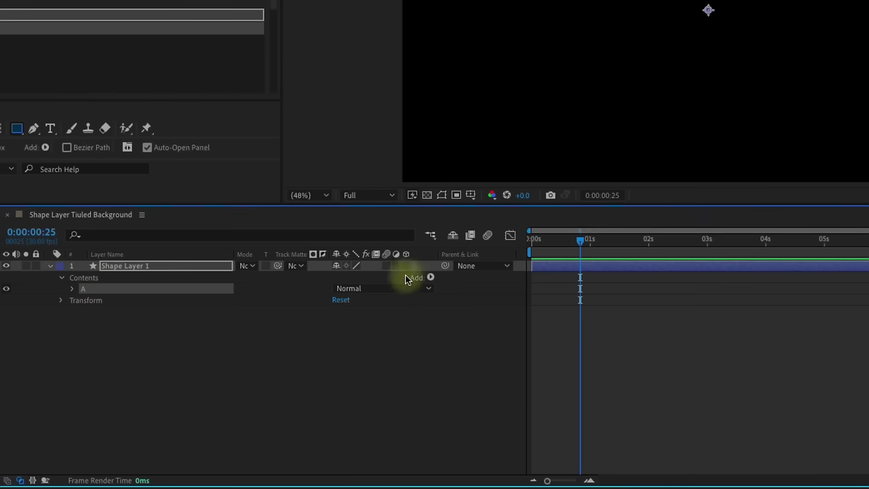
pyautogui.click(437, 277)
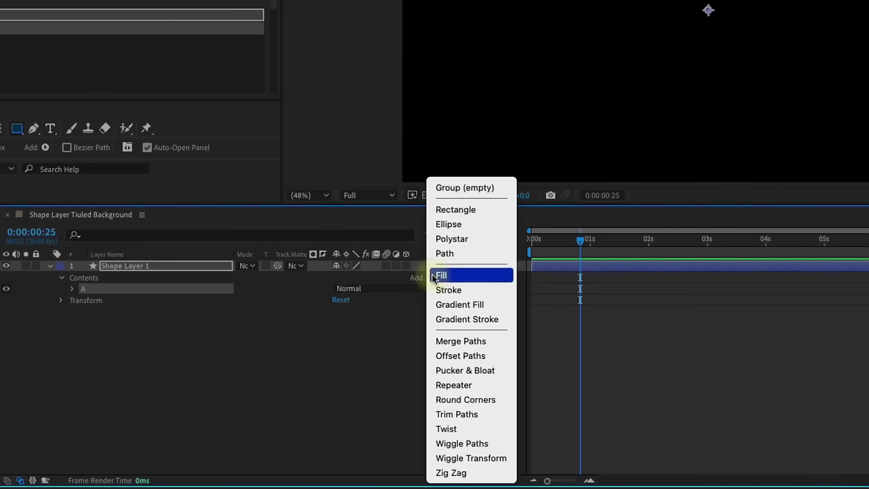
pyautogui.click(458, 189)
pyautogui.press('Return')
pyautogui.write('Rect')
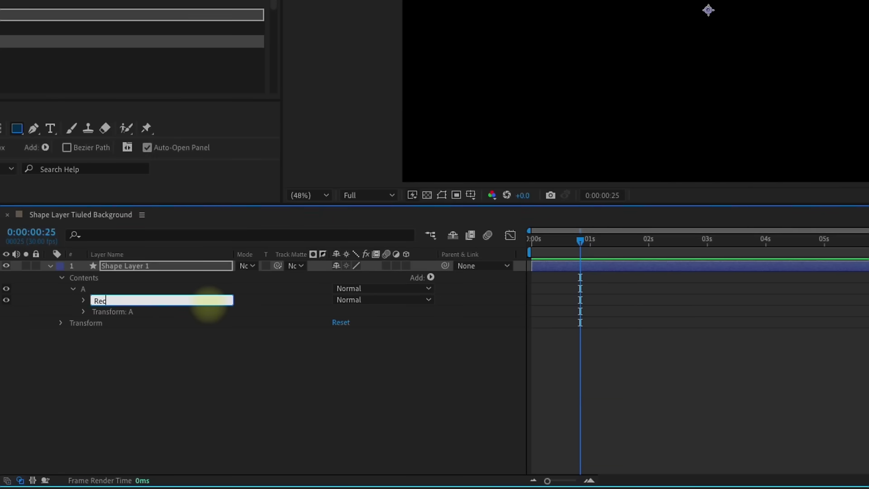
pyautogui.click(181, 356)
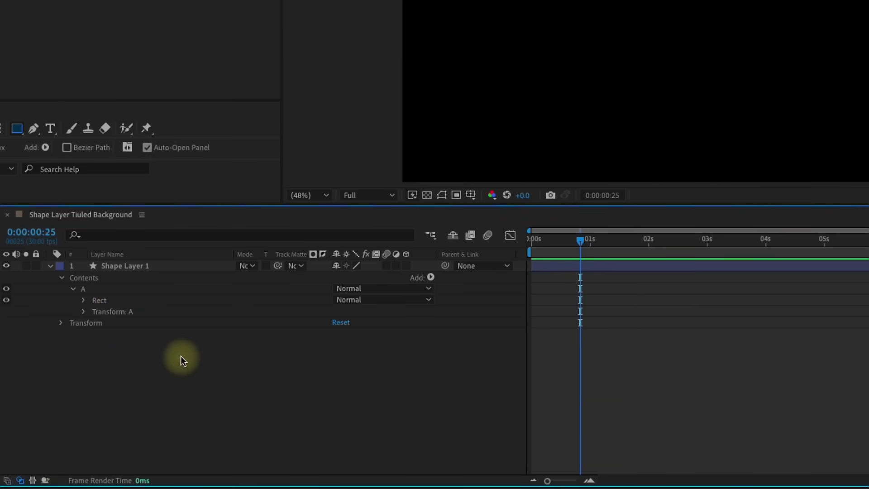
# Add a 100×100 rectangle path inside the Rect group and inspect its settings
pyautogui.click(110, 300)
pyautogui.click(431, 277)
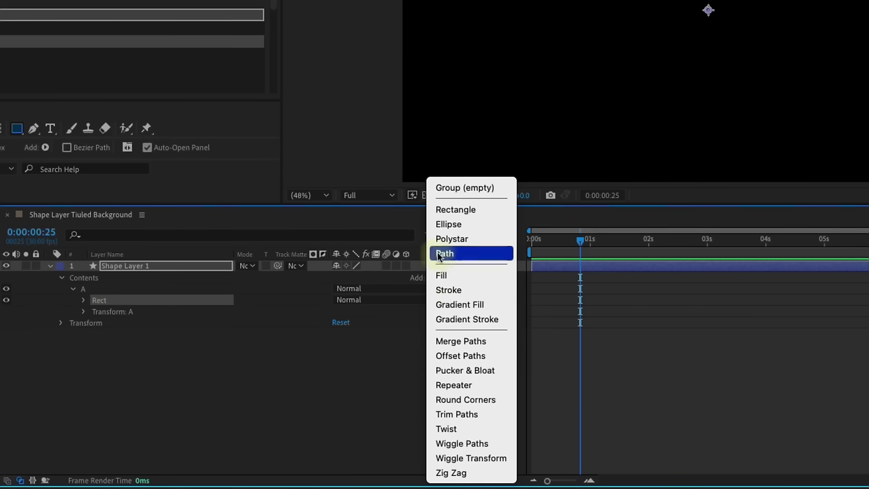
pyautogui.click(454, 209)
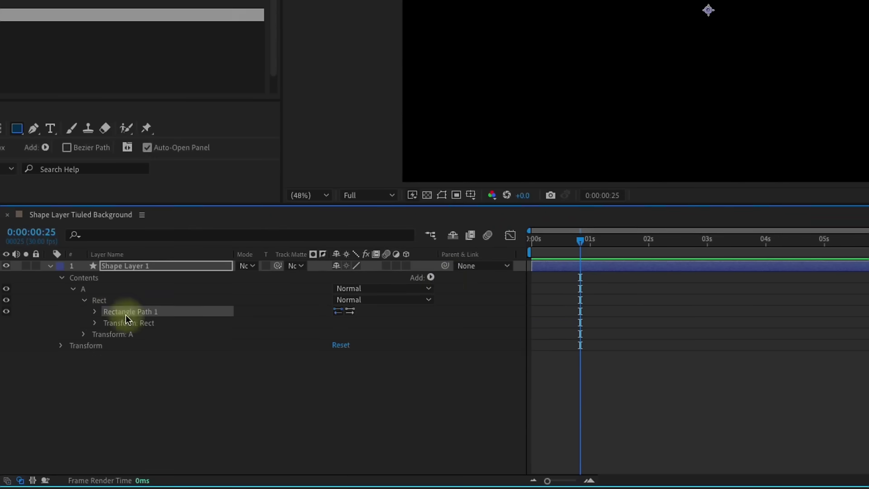
pyautogui.click(95, 312)
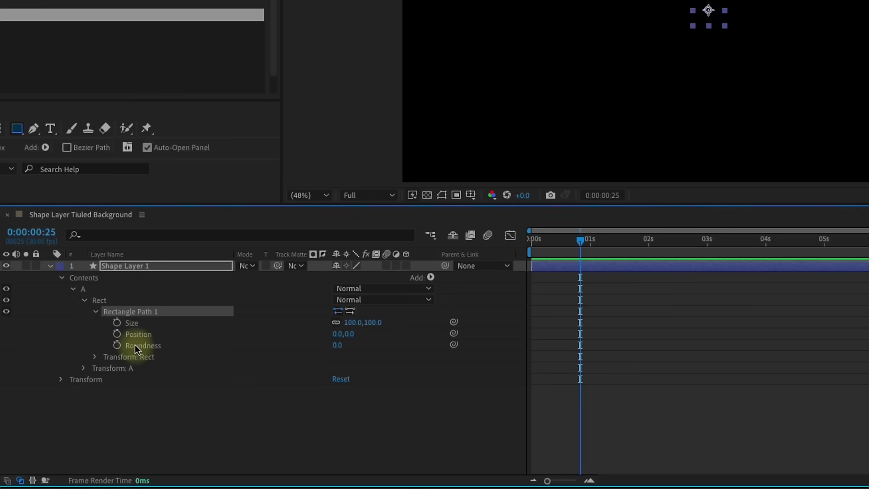
pyautogui.click(95, 310)
pyautogui.click(101, 302)
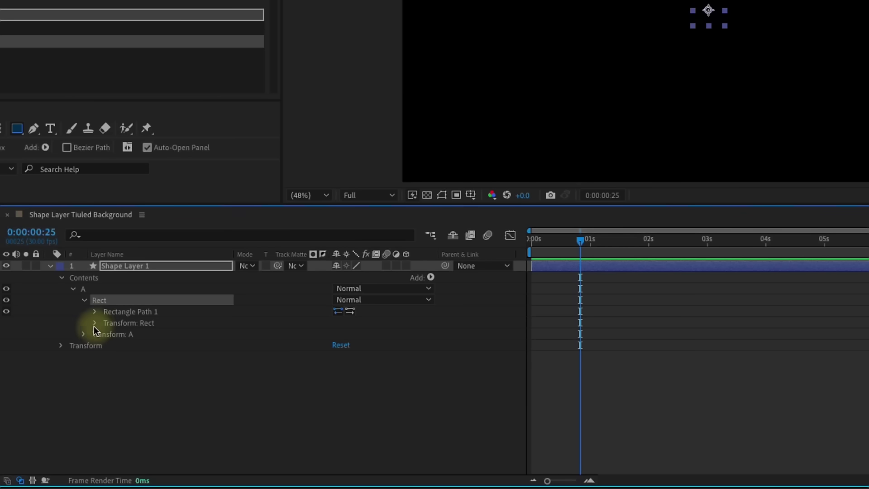
pyautogui.click(96, 323)
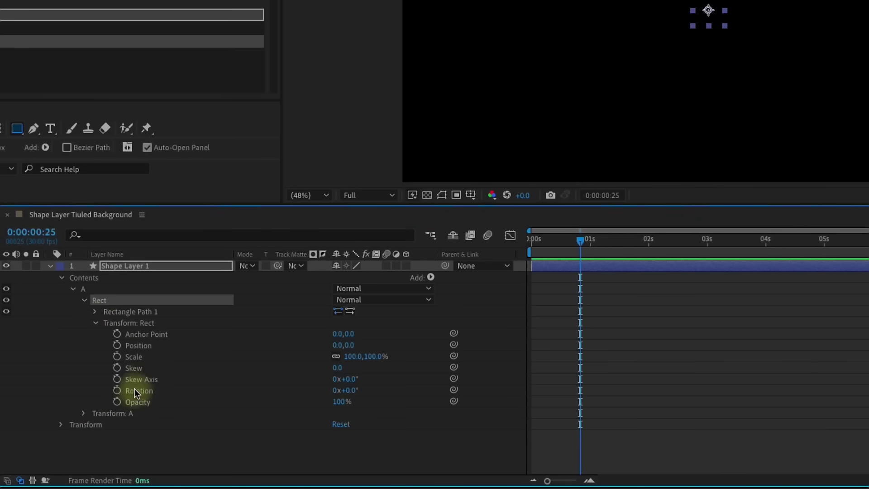
pyautogui.click(97, 311)
# Give Rect a fill and stroke and rotate it 45° into a diamond
pyautogui.click(430, 278)
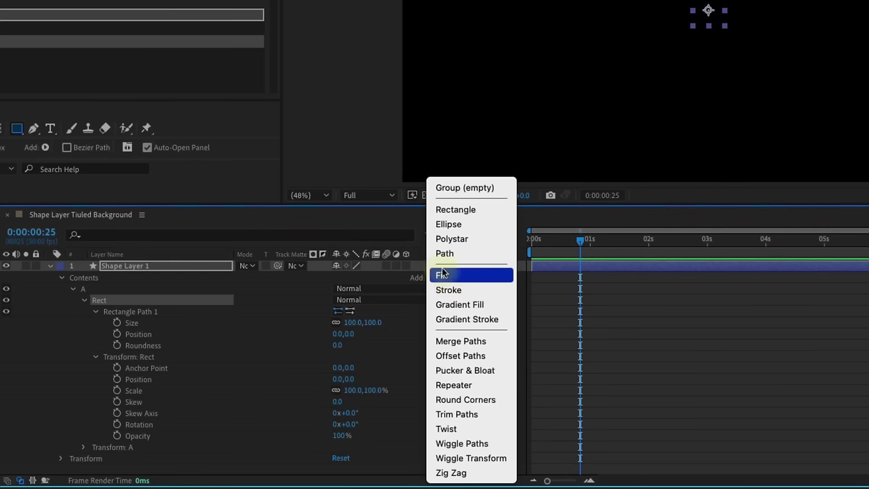
pyautogui.click(442, 274)
pyautogui.click(431, 277)
pyautogui.click(450, 290)
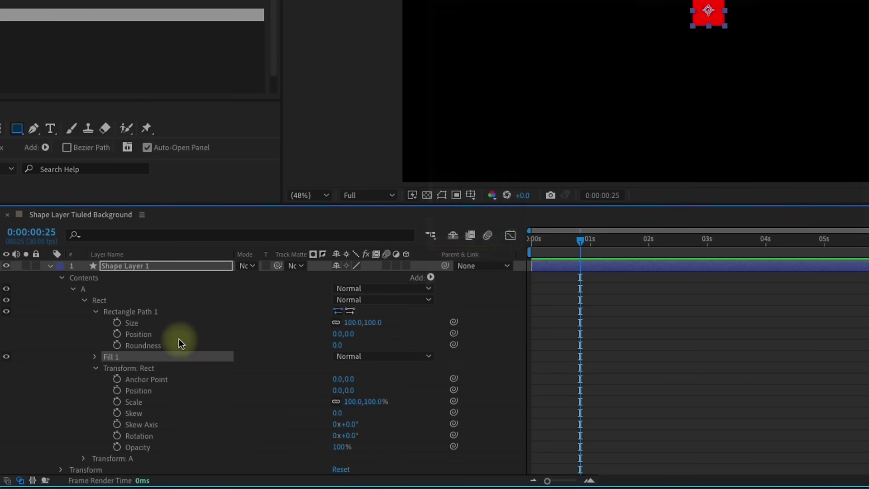
pyautogui.click(137, 448)
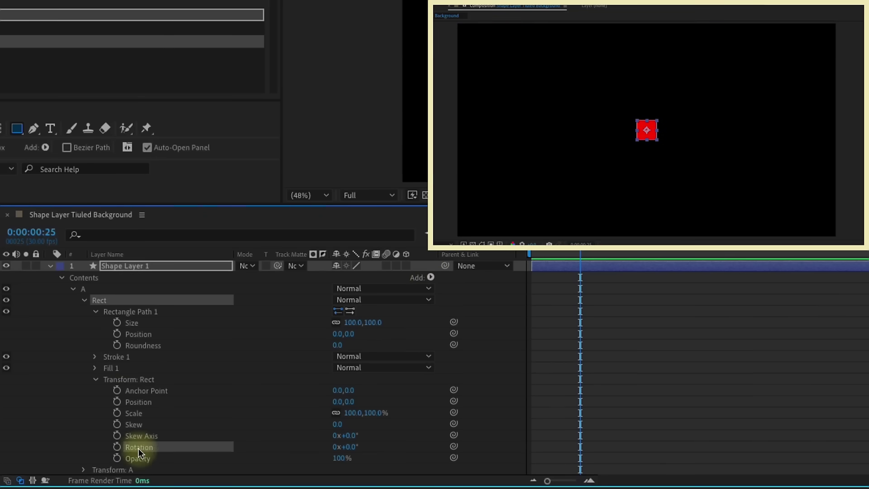
pyautogui.click(348, 447)
pyautogui.write('45')
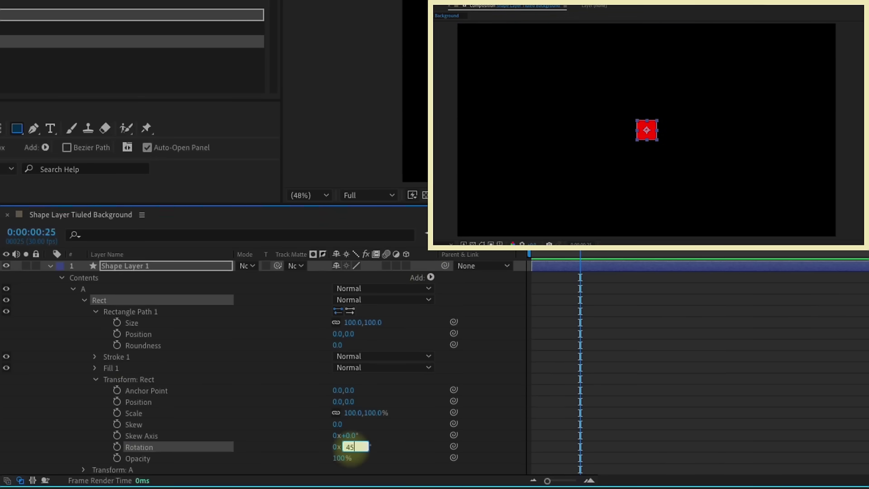
pyautogui.press('Return')
# Change the diamond's fill colour to cyan (00ACBA)
pyautogui.click(45, 148)
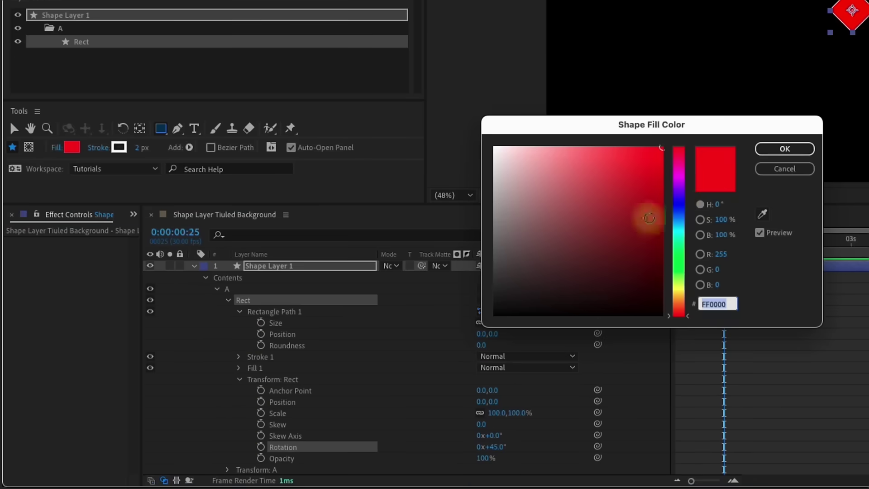
pyautogui.click(679, 226)
pyautogui.click(662, 193)
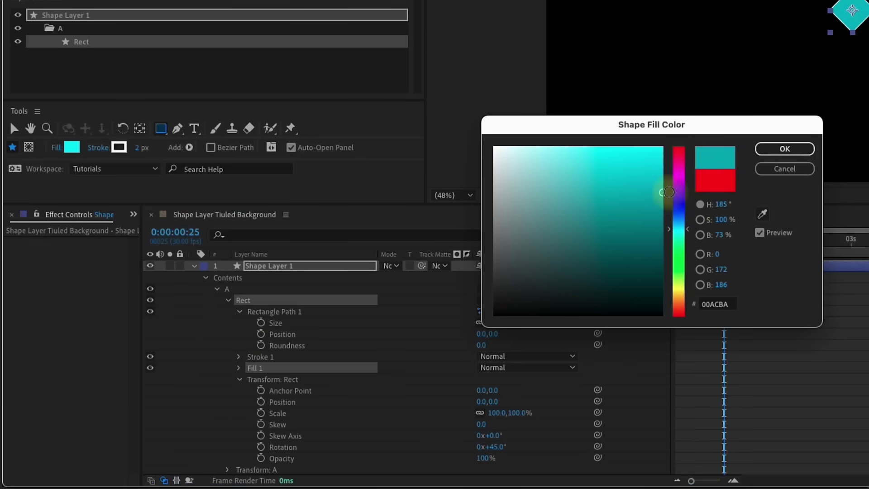
pyautogui.click(785, 149)
pyautogui.click(228, 300)
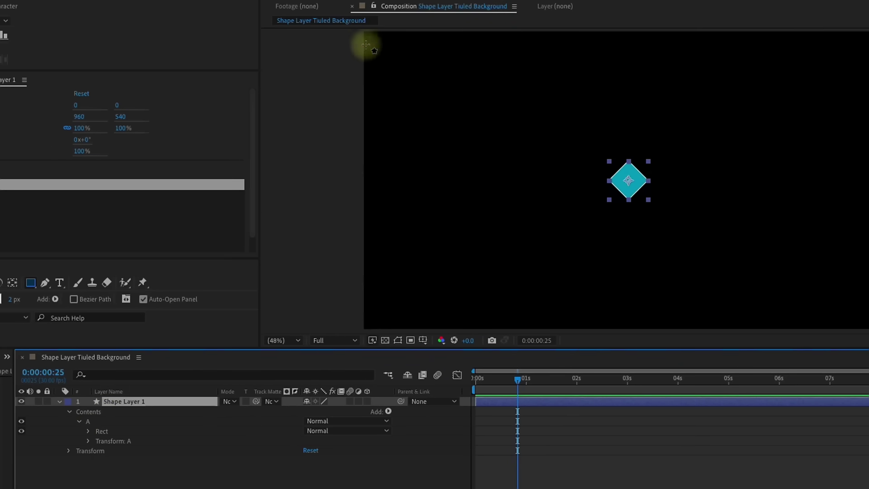
# Set the layer Position to 0,0 so the diamond sits top-left
pyautogui.press('p')
pyautogui.click(308, 411)
pyautogui.write('0')
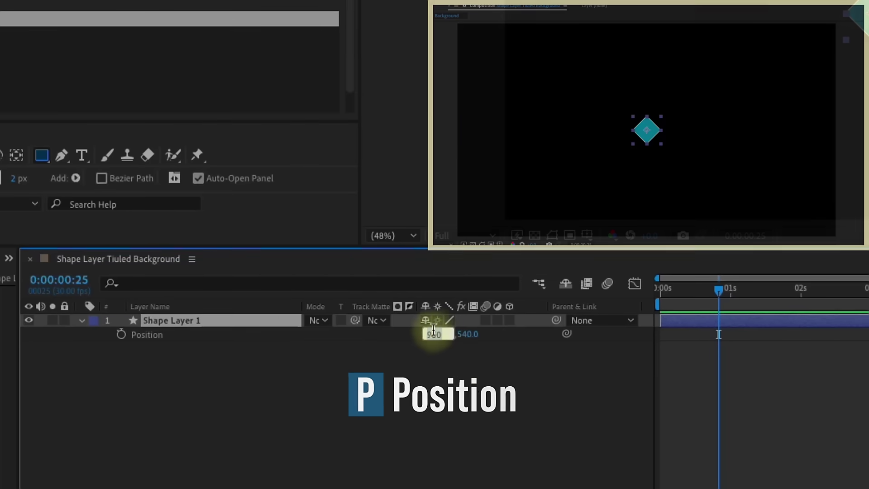
pyautogui.press('Return')
pyautogui.click(445, 334)
pyautogui.write('0')
pyautogui.press('Return')
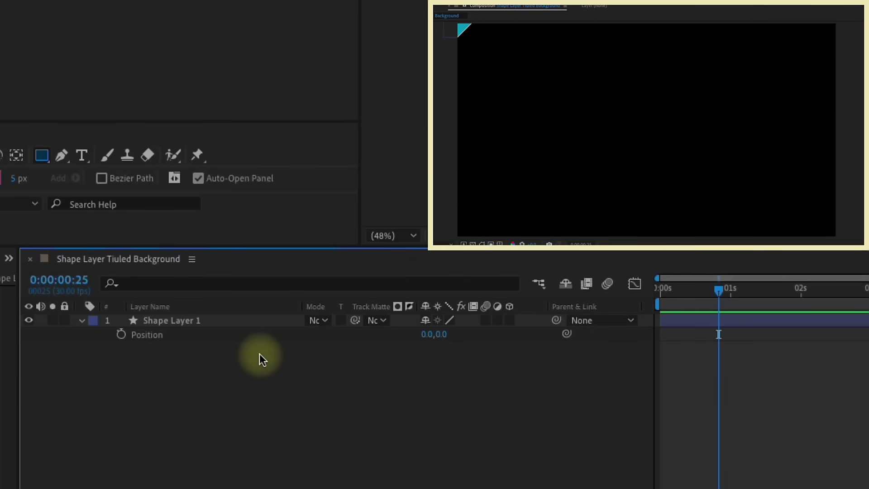
# Add Repeater 1 below group A, giving three copies 100 px apart, and show its properties
pyautogui.press('p')
pyautogui.click(94, 335)
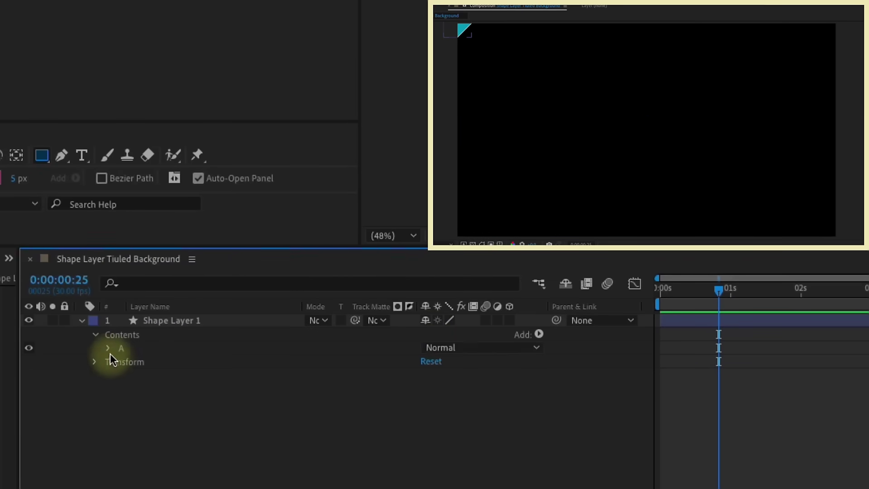
pyautogui.click(108, 349)
pyautogui.click(118, 336)
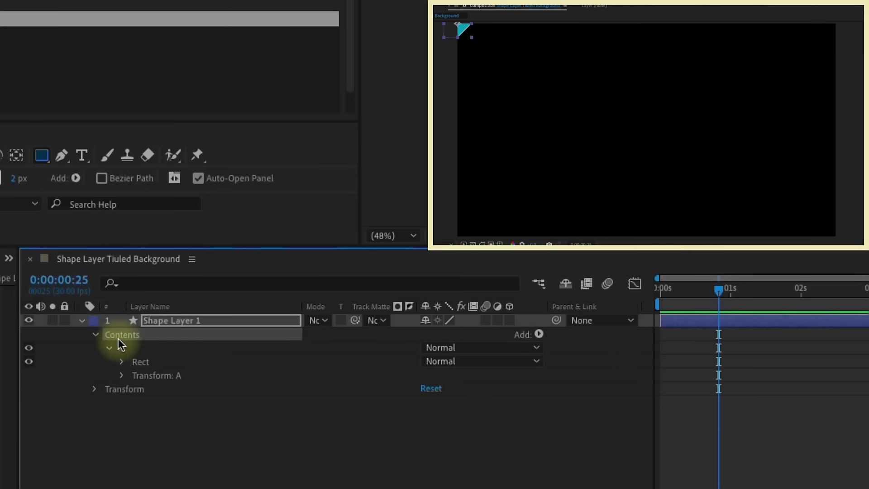
pyautogui.click(539, 334)
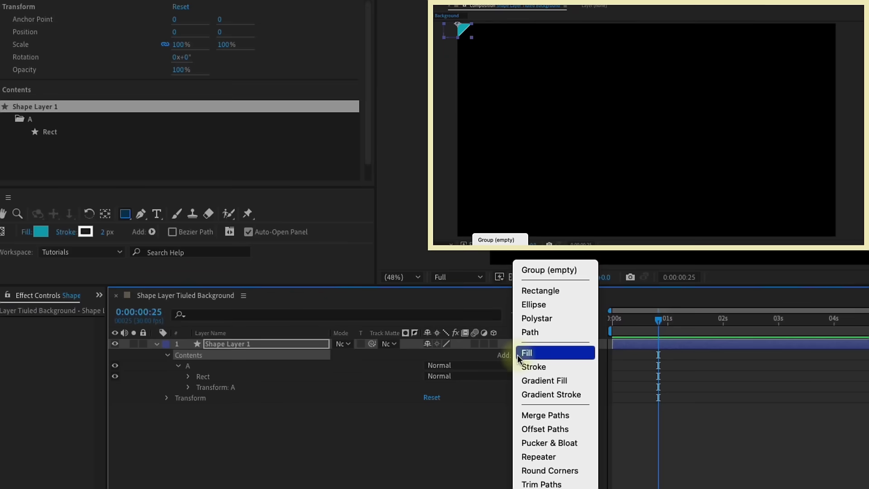
pyautogui.click(541, 457)
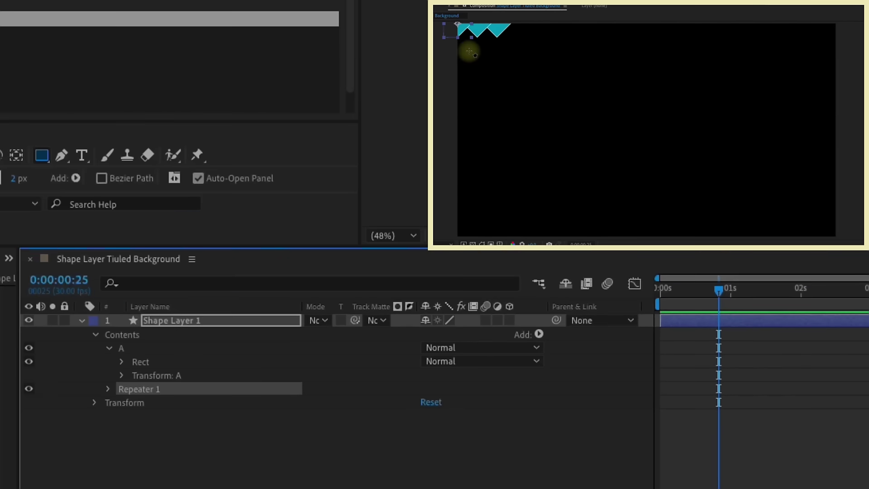
pyautogui.scroll(3, 498, 109)
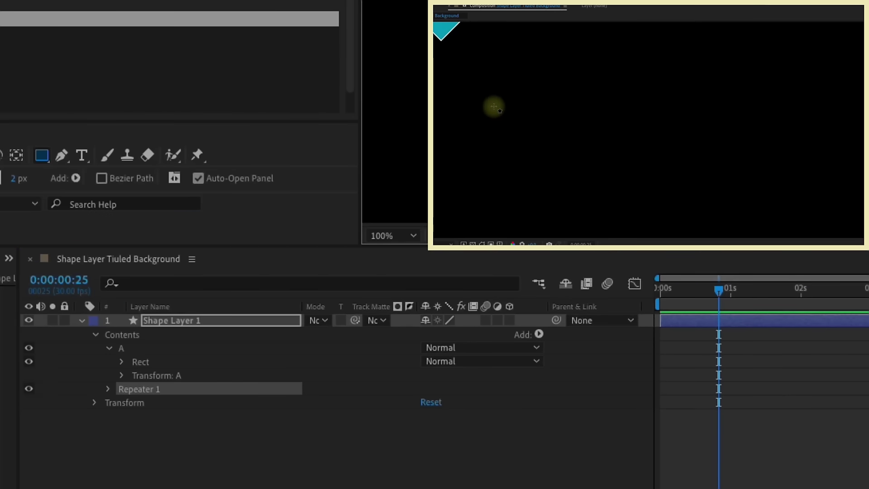
pyautogui.moveTo(494, 107); pyautogui.dragTo(664, 190)
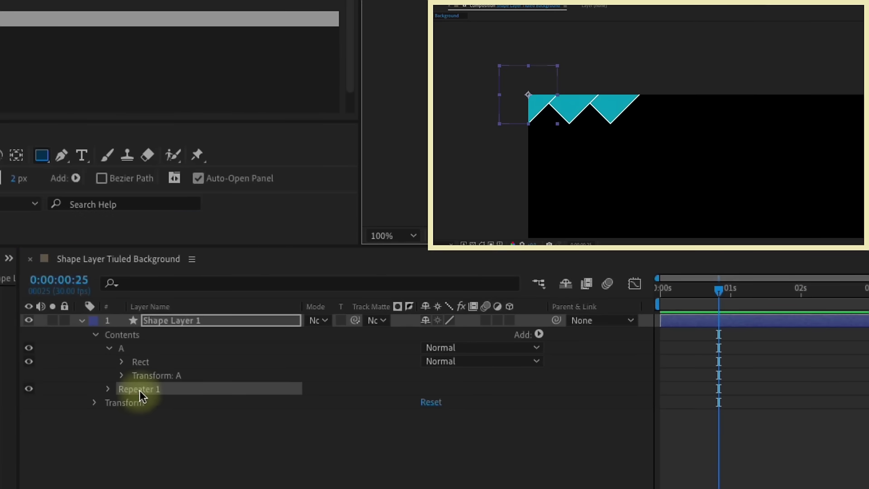
pyautogui.moveTo(140, 390); pyautogui.dragTo(144, 361)
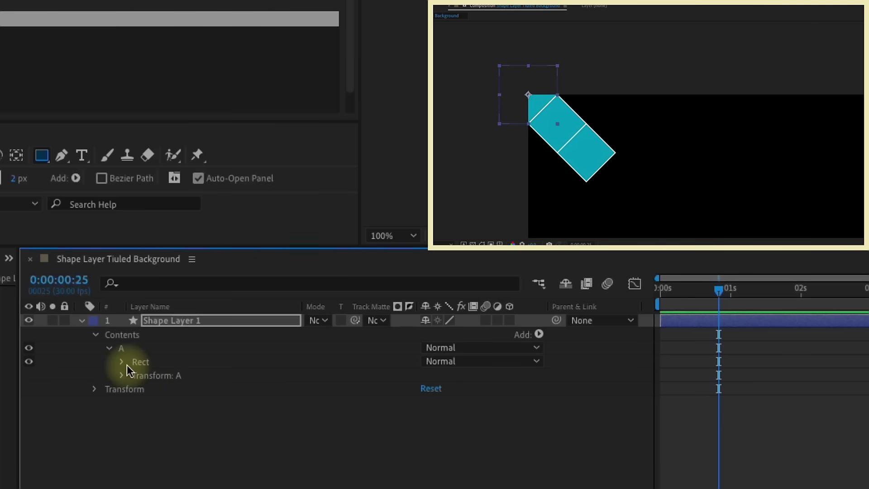
pyautogui.hotkey('ctrl', 'z')
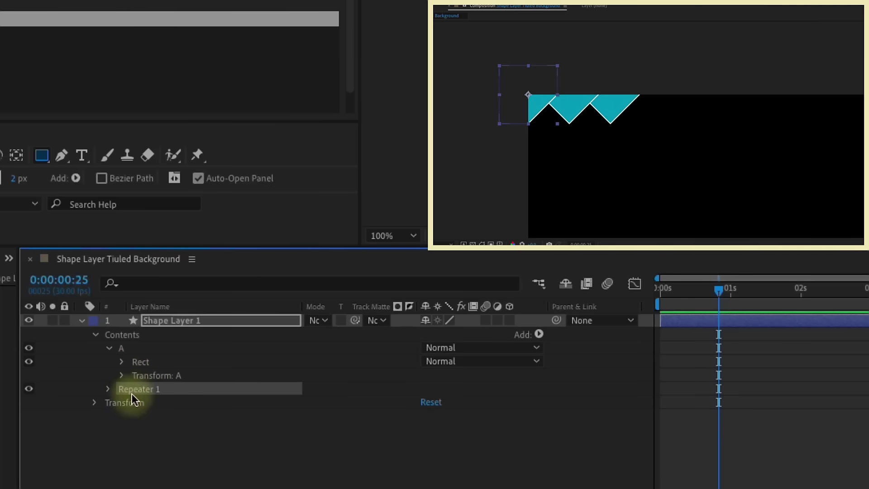
pyautogui.click(109, 389)
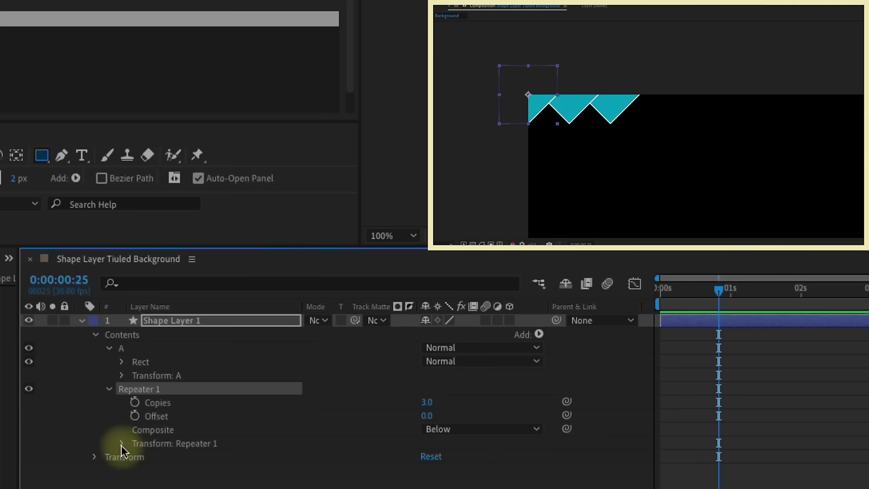
# Set the repeater to 20 copies with a 100 px horizontal offset
pyautogui.click(152, 405)
pyautogui.scroll(-2, 524, 180)
pyautogui.moveTo(662, 196); pyautogui.dragTo(577, 179)
pyautogui.click(426, 401)
pyautogui.write('20')
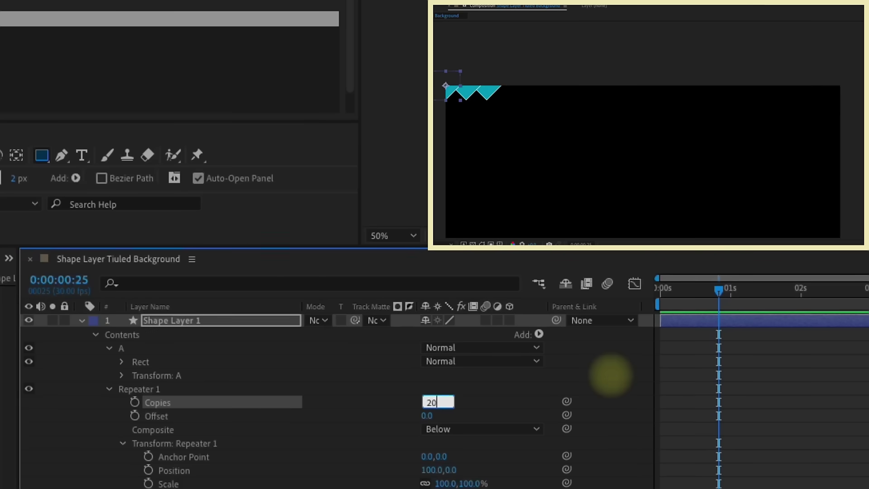
pyautogui.press('Return')
pyautogui.scroll(-3, 325, 442)
pyautogui.click(178, 411)
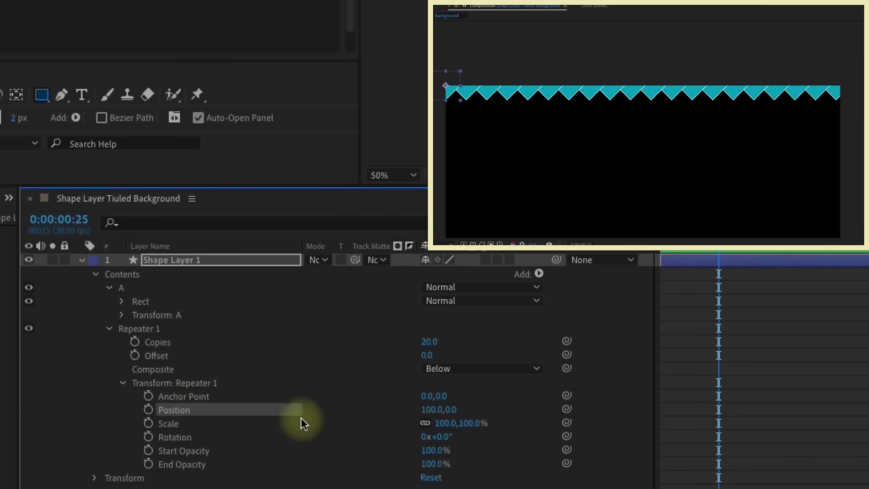
pyautogui.moveTo(426, 414); pyautogui.dragTo(444, 421)
pyautogui.click(425, 409)
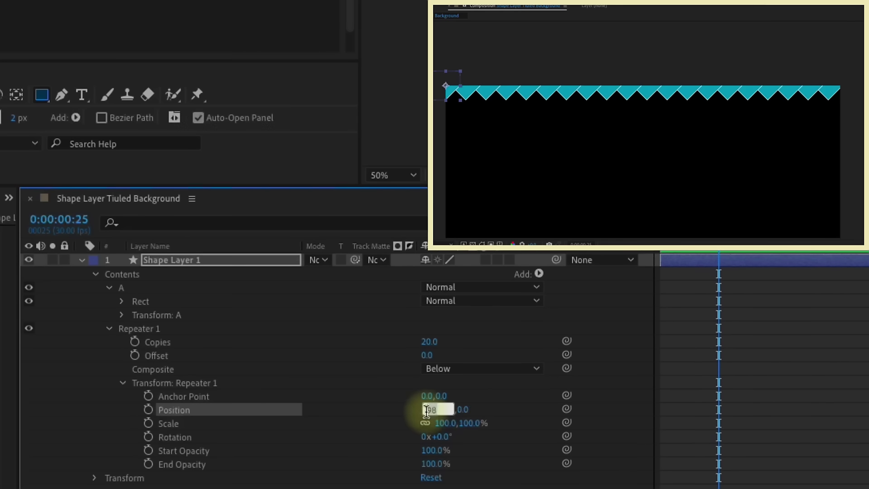
pyautogui.write('100')
pyautogui.press('Return')
# Check the rectangle's size and widen the repeater offset to 150 px
pyautogui.click(123, 301)
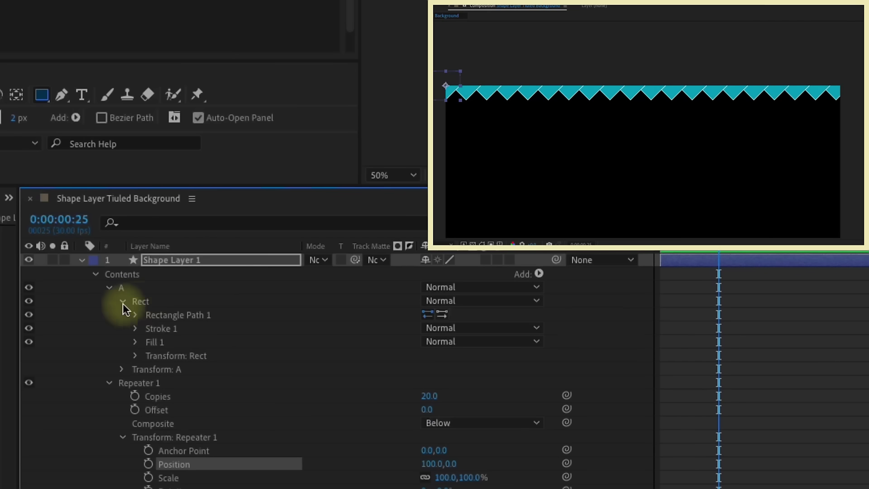
pyautogui.click(136, 315)
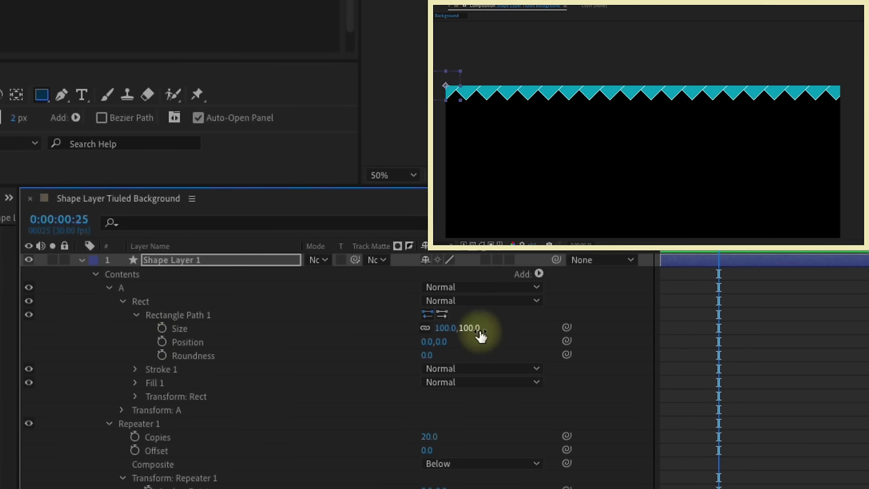
pyautogui.click(133, 314)
pyautogui.click(123, 303)
pyautogui.click(429, 410)
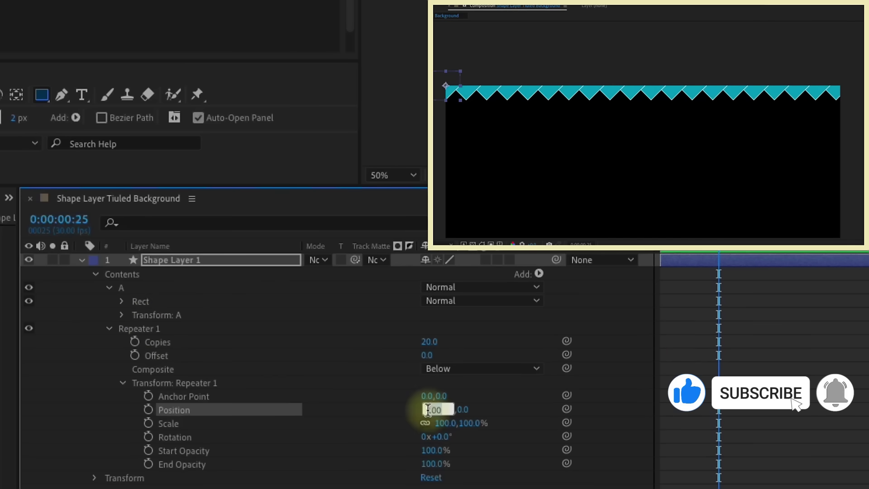
pyautogui.write('150')
pyautogui.press('Return')
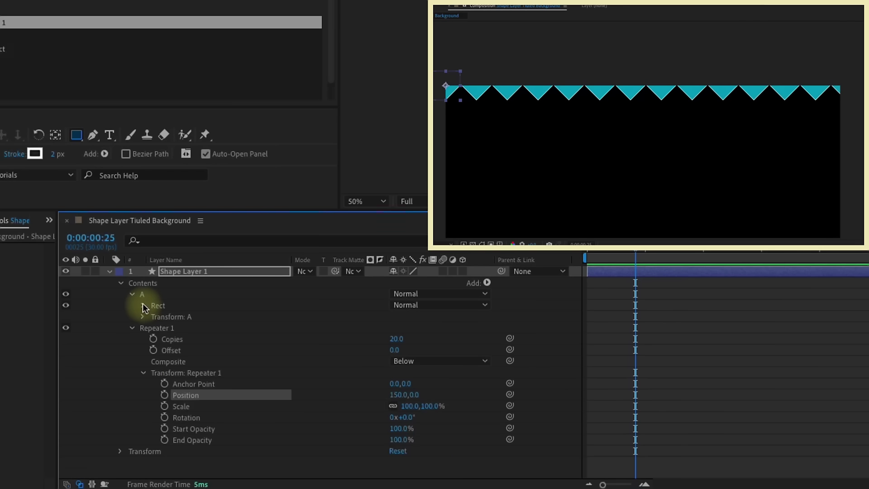
# Try a rectangle size of 200 with 300 px repeater spacing
pyautogui.click(143, 305)
pyautogui.click(154, 317)
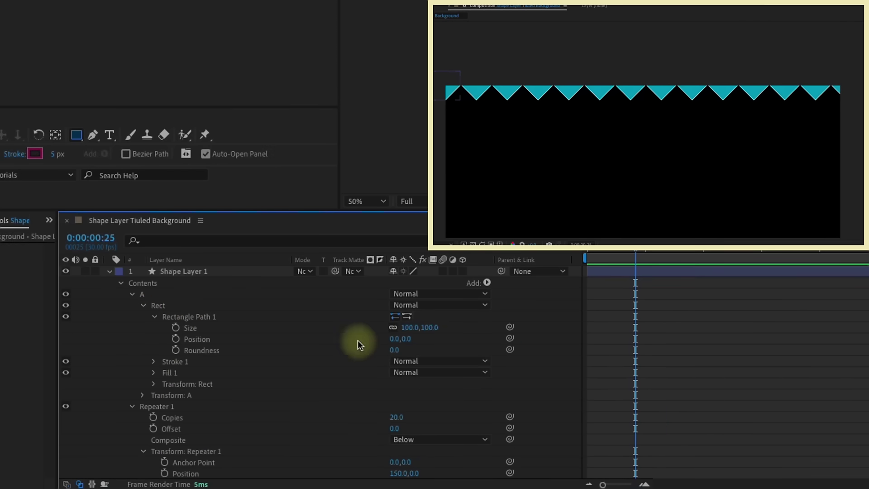
pyautogui.click(411, 327)
pyautogui.write('200')
pyautogui.press('Return')
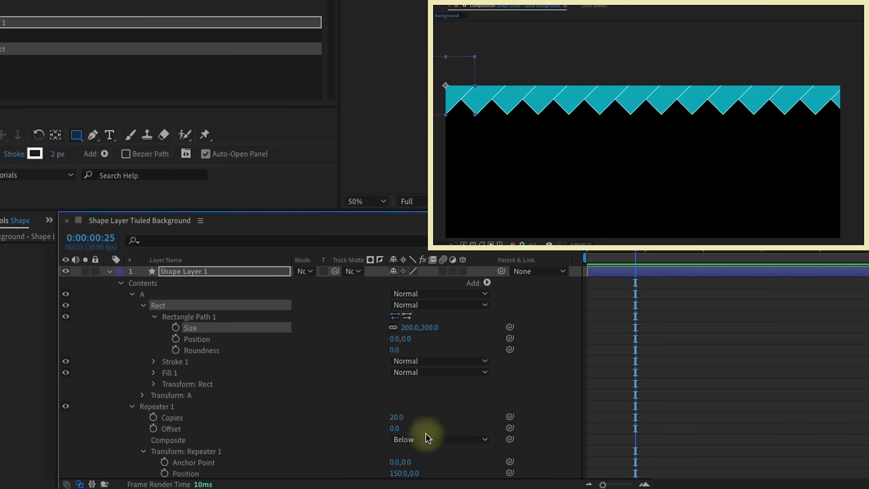
pyautogui.click(401, 473)
pyautogui.write('300')
pyautogui.press('Return')
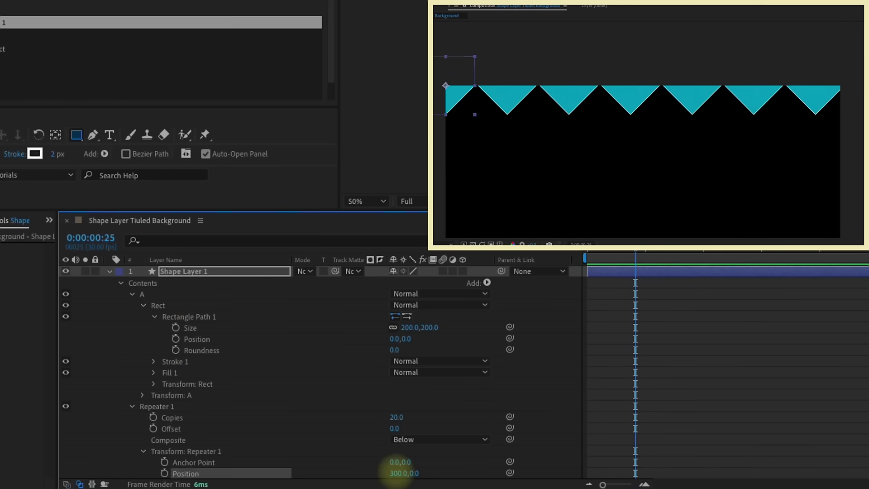
# Try a rectangle size of 50 with 75 px repeater spacing
pyautogui.click(410, 327)
pyautogui.write('50')
pyautogui.press('Return')
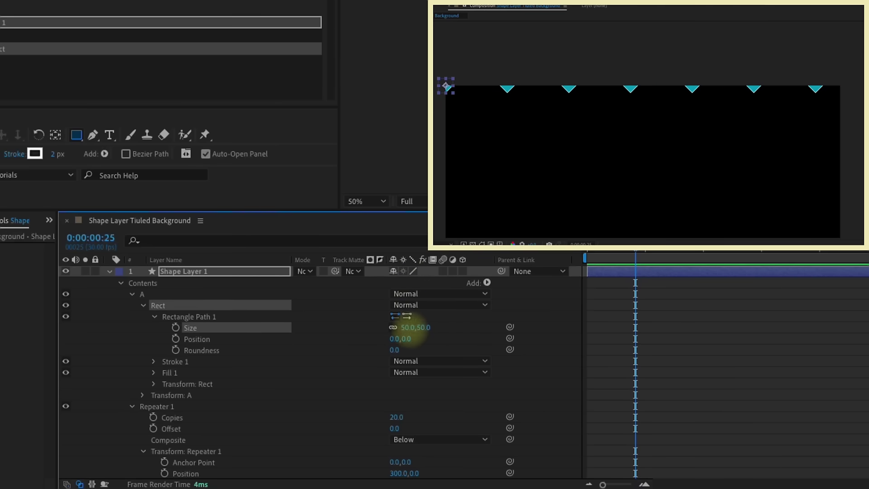
pyautogui.click(400, 473)
pyautogui.write('75')
pyautogui.press('Return')
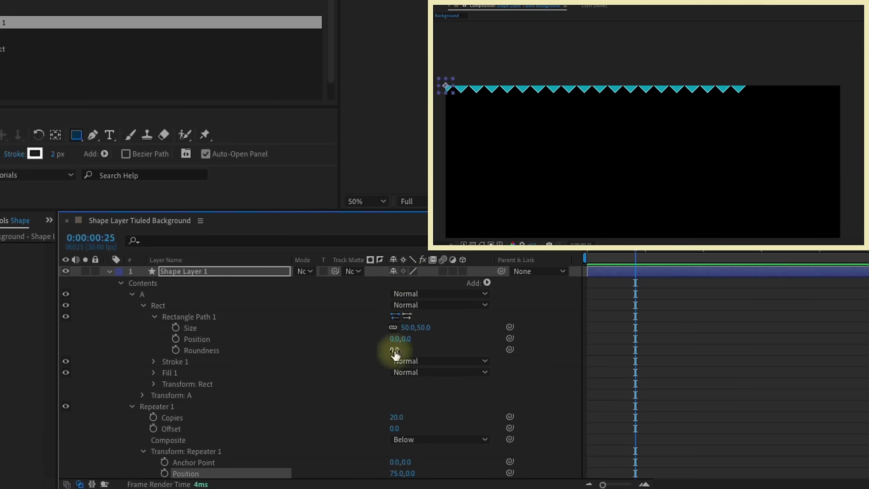
# Restore the rectangle size to 100 and the repeater spacing to 150 px
pyautogui.click(407, 327)
pyautogui.write('100')
pyautogui.press('Return')
pyautogui.click(396, 473)
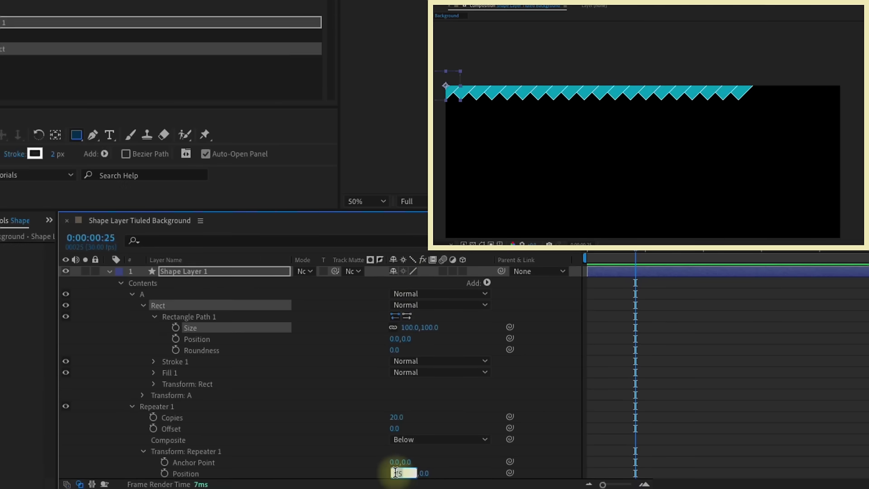
pyautogui.press('Return')
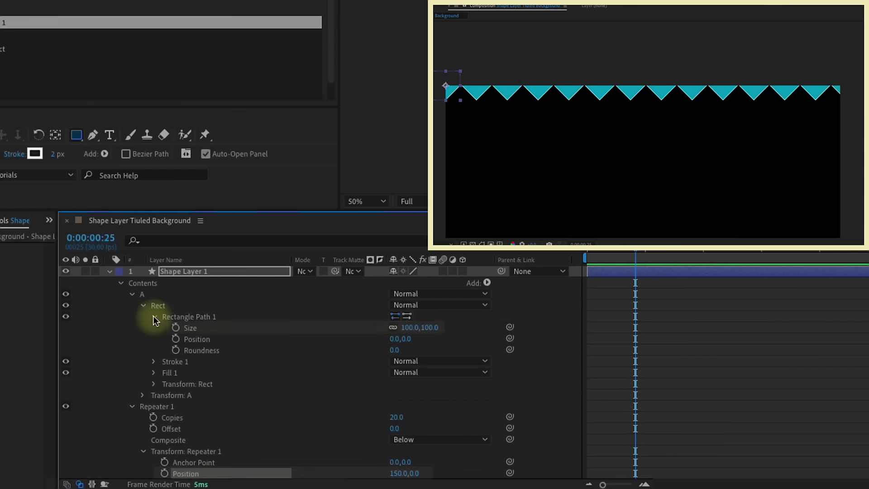
# Rename Repeater 1 to X
pyautogui.click(154, 317)
pyautogui.click(157, 374)
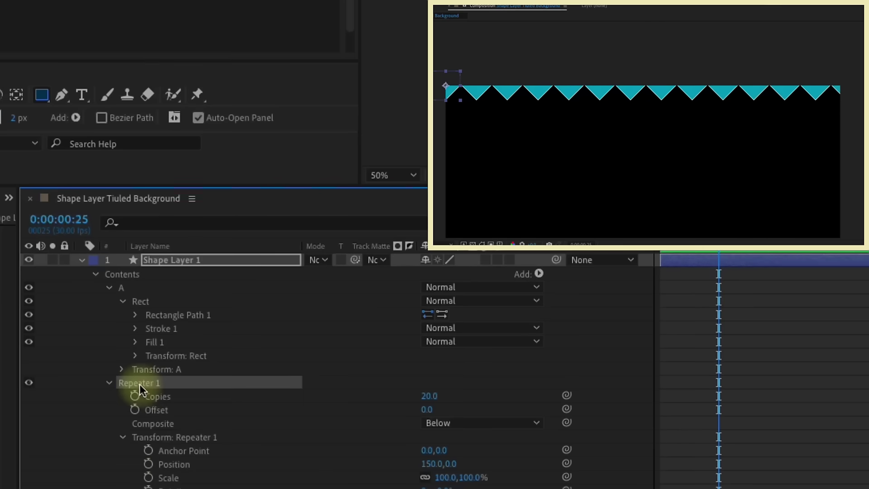
pyautogui.press('Return')
pyautogui.write('X')
pyautogui.press('Return')
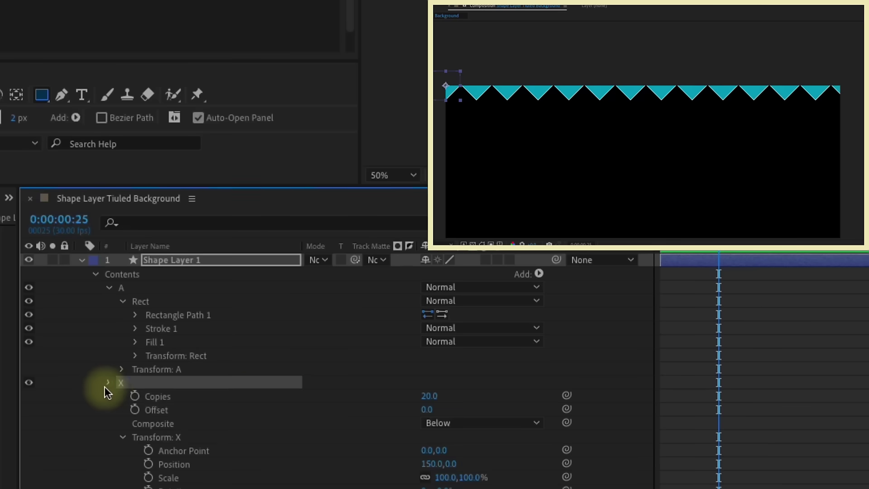
pyautogui.click(107, 385)
# Duplicate the X repeater with Ctrl+D and name the copy Y
pyautogui.hotkey('ctrl', 'd')
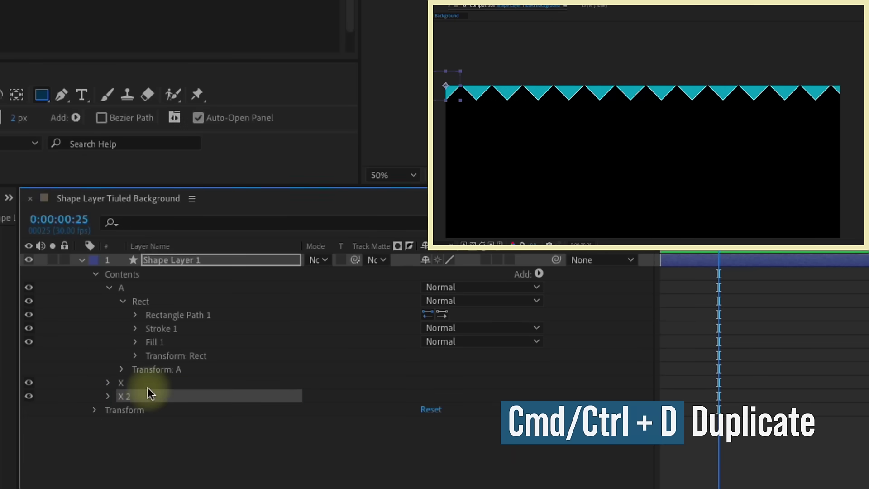
pyautogui.press('Return')
pyautogui.write('Y')
pyautogui.press('Return')
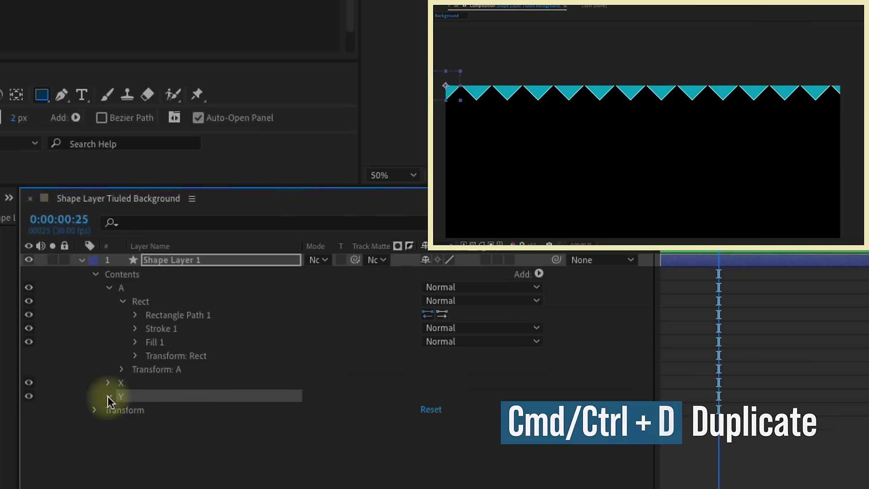
pyautogui.click(107, 396)
pyautogui.click(123, 448)
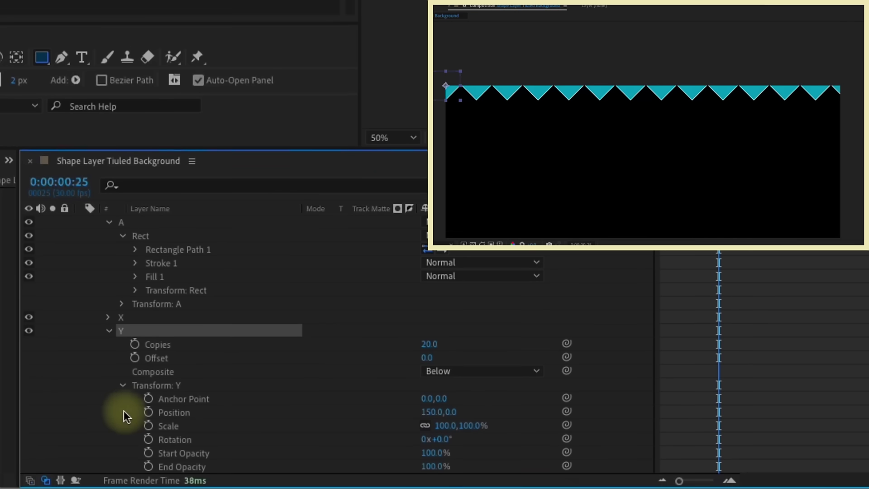
pyautogui.click(257, 409)
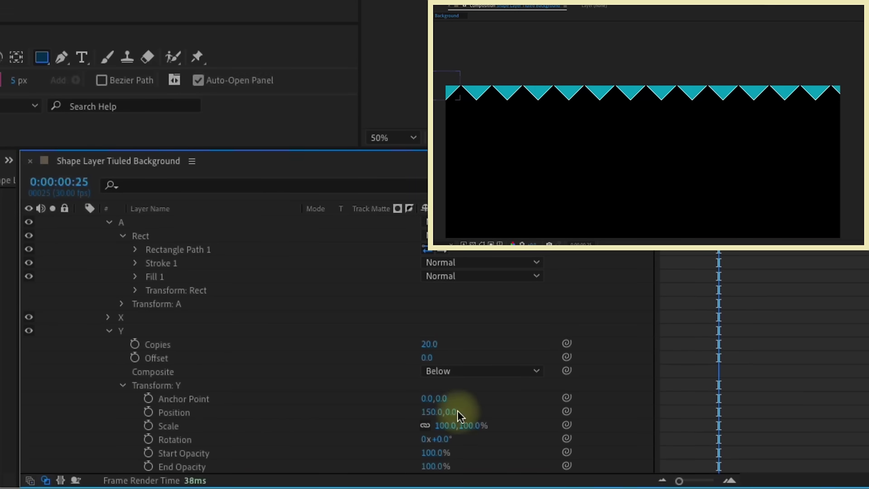
# Set Y's Position offset to 0,150 to tile the diamonds downward
pyautogui.click(432, 412)
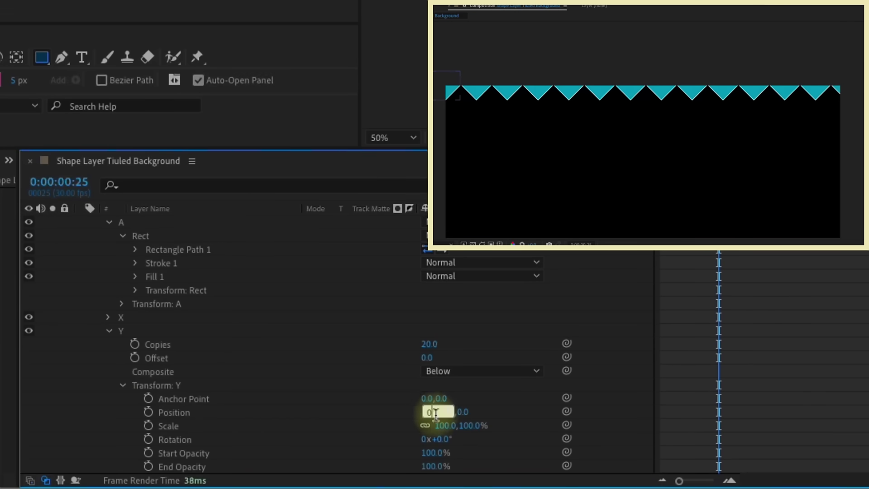
pyautogui.write('0')
pyautogui.press('Return')
pyautogui.click(446, 403)
pyautogui.write('150')
pyautogui.press('Return')
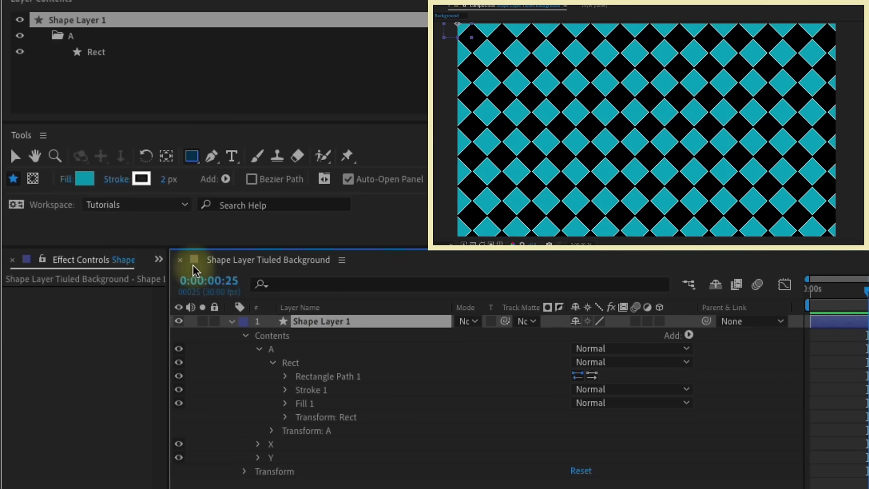
pyautogui.click(158, 267)
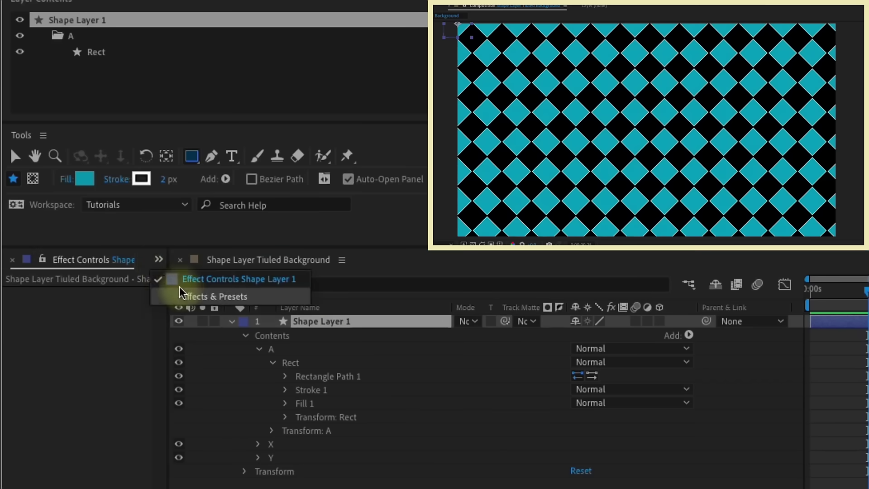
# Add a Slider Control named Shape Size and pick-whip the rectangle's Size to it
pyautogui.click(195, 295)
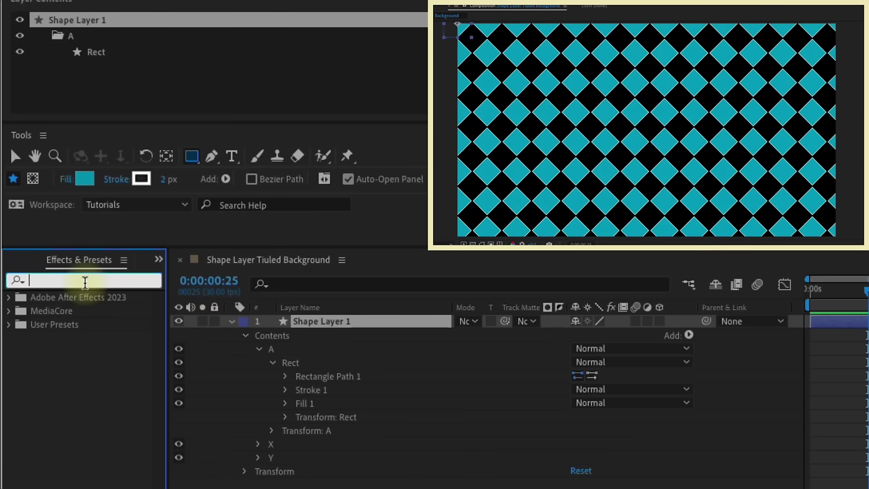
pyautogui.write('slider')
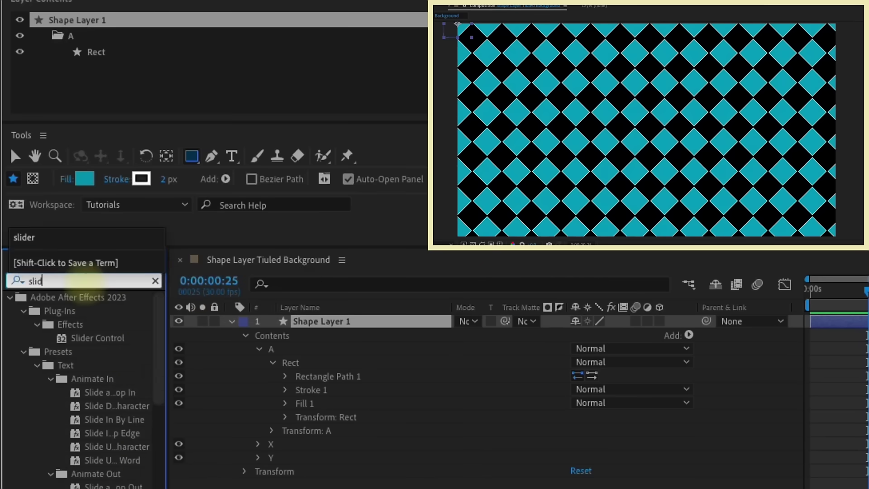
pyautogui.doubleClick(89, 338)
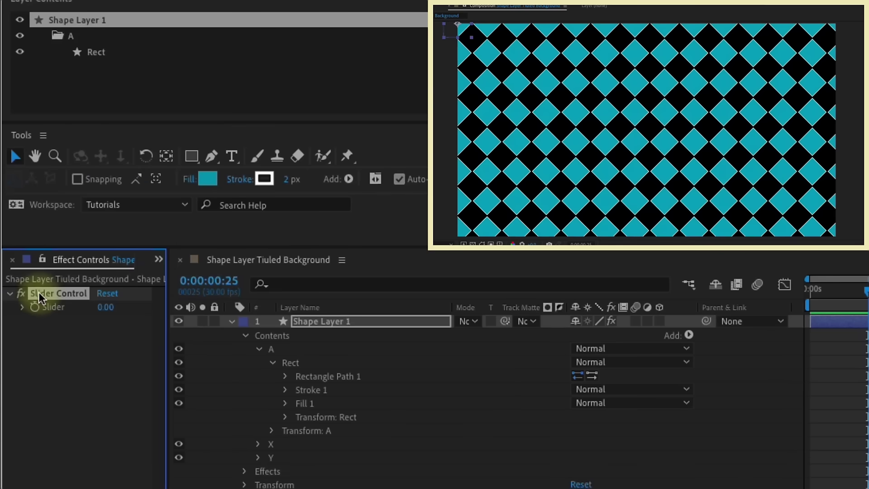
pyautogui.press('Return')
pyautogui.write('Shape Size')
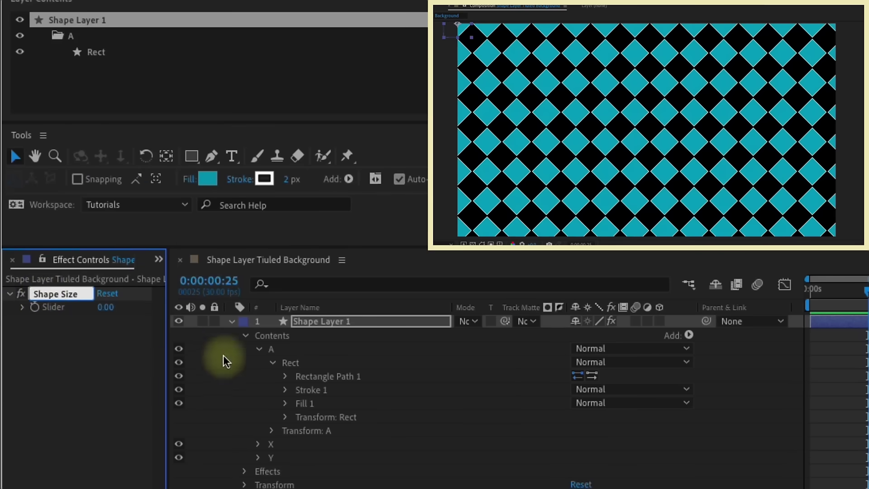
pyautogui.click(285, 376)
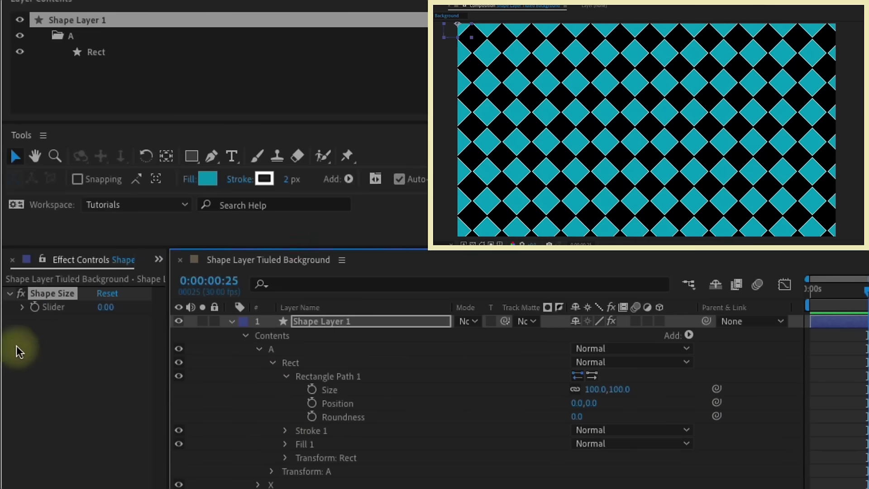
pyautogui.click(105, 307)
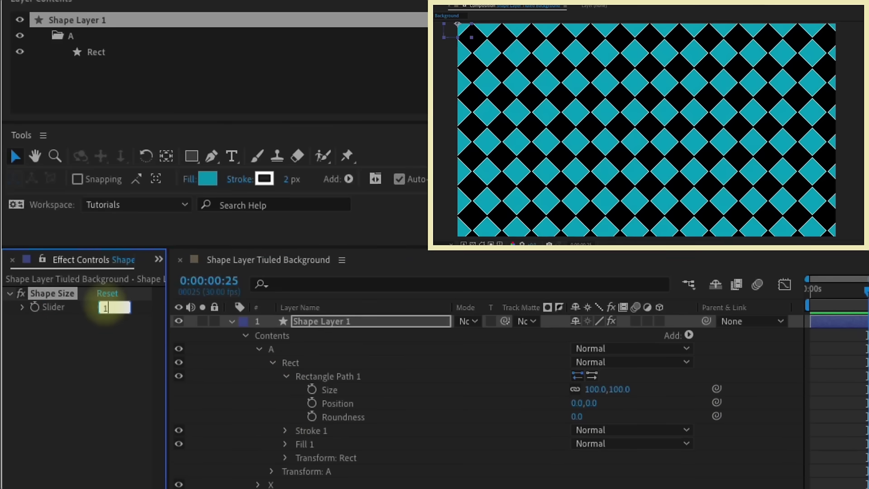
pyautogui.moveTo(716, 389); pyautogui.dragTo(45, 308)
# Test Shape Size slider values of 75 and 50
pyautogui.click(113, 308)
pyautogui.write('75')
pyautogui.press('Return')
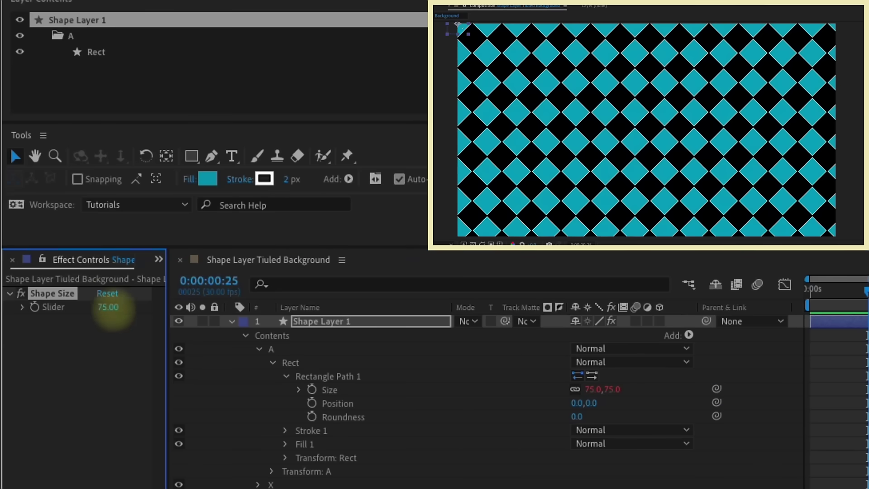
pyautogui.click(109, 308)
pyautogui.write('50')
pyautogui.press('Return')
# Set the Shape Size slider back to 100 and collapse the Rect group
pyautogui.click(108, 308)
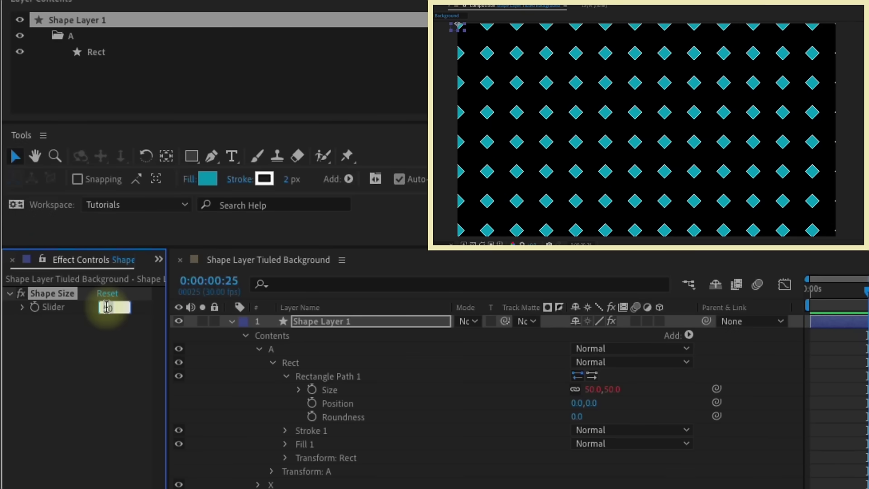
pyautogui.write('100')
pyautogui.press('Return')
pyautogui.hotkey('ctrl', 'z')
pyautogui.click(108, 308)
pyautogui.write('100')
pyautogui.press('Return')
pyautogui.click(286, 376)
pyautogui.click(272, 363)
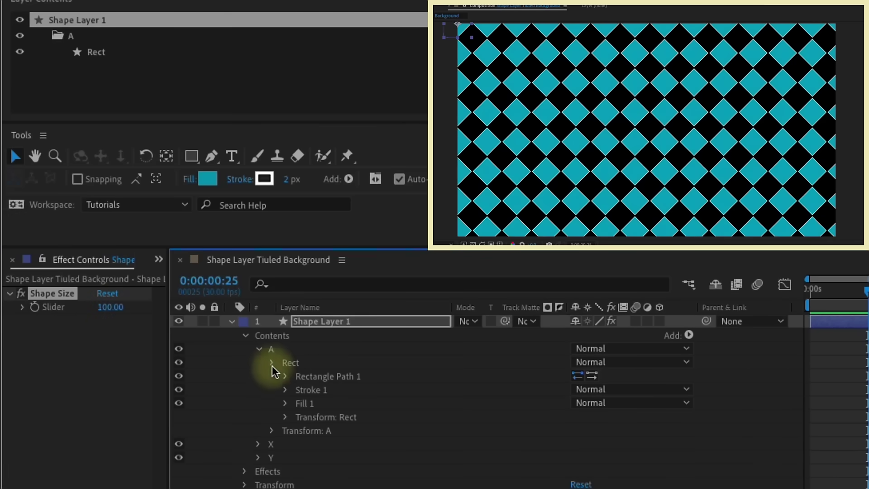
pyautogui.click(257, 394)
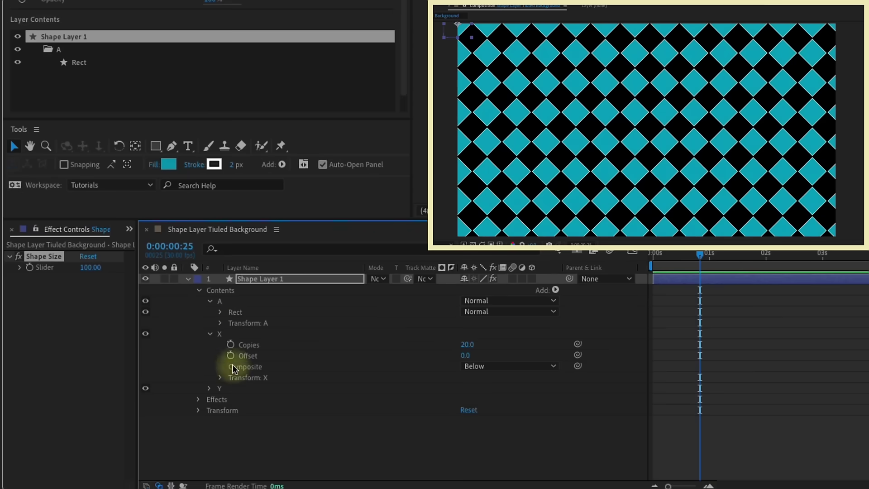
# Give Repeater X's Position the expression value,[Shape Size slider*1.5, 0]
pyautogui.click(220, 378)
pyautogui.click(231, 377)
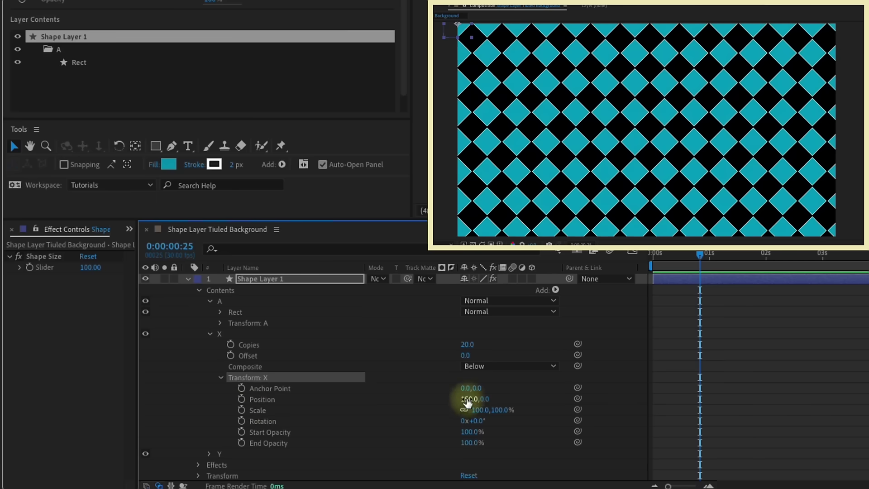
pyautogui.keyDown('alt'); pyautogui.click(242, 401); pyautogui.keyUp('alt')
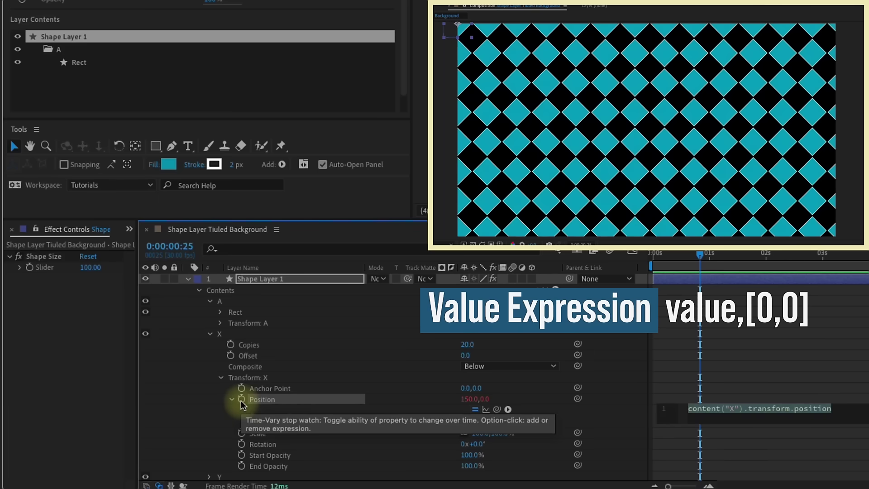
pyautogui.write('value,')
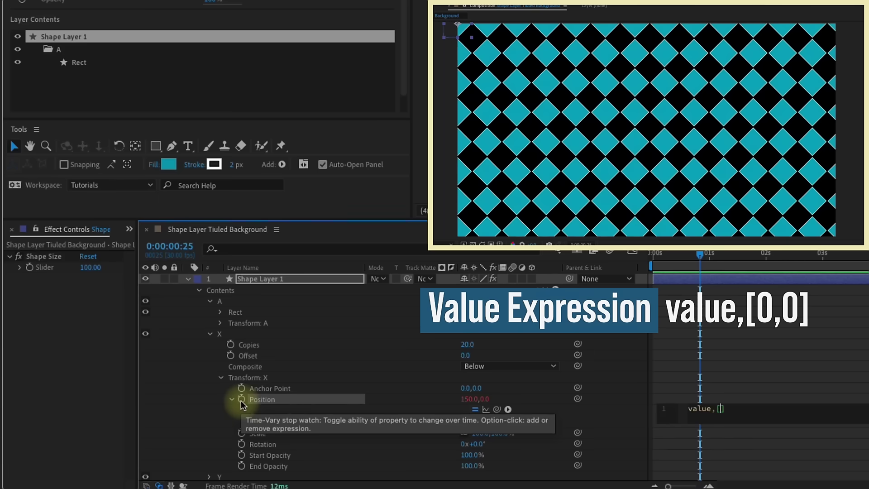
pyautogui.write('[0,0')
pyautogui.click(724, 409)
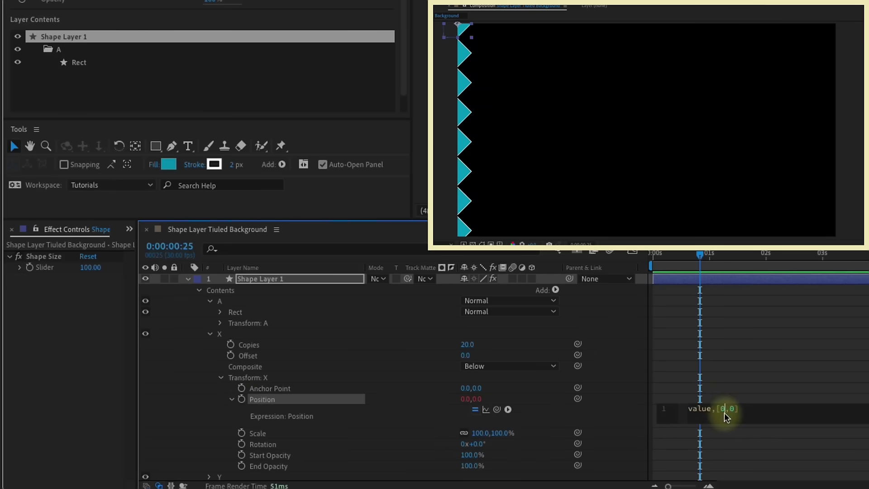
pyautogui.doubleClick(723, 409)
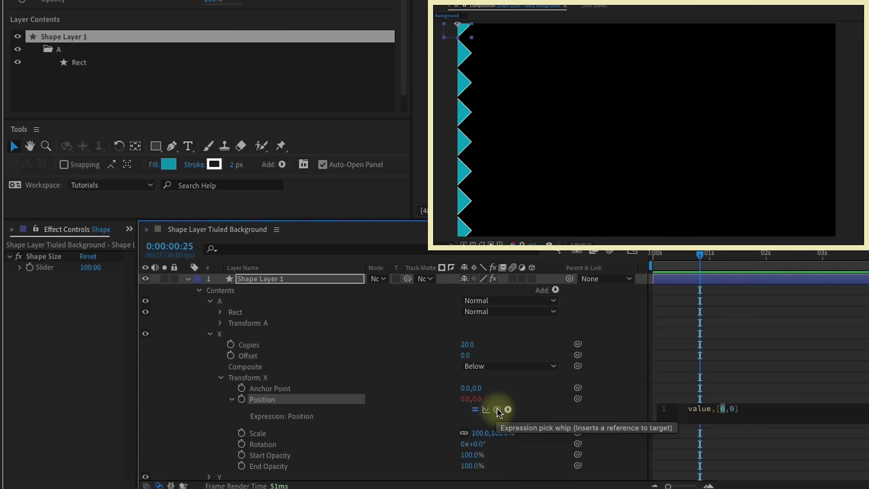
pyautogui.moveTo(498, 409); pyautogui.dragTo(58, 269)
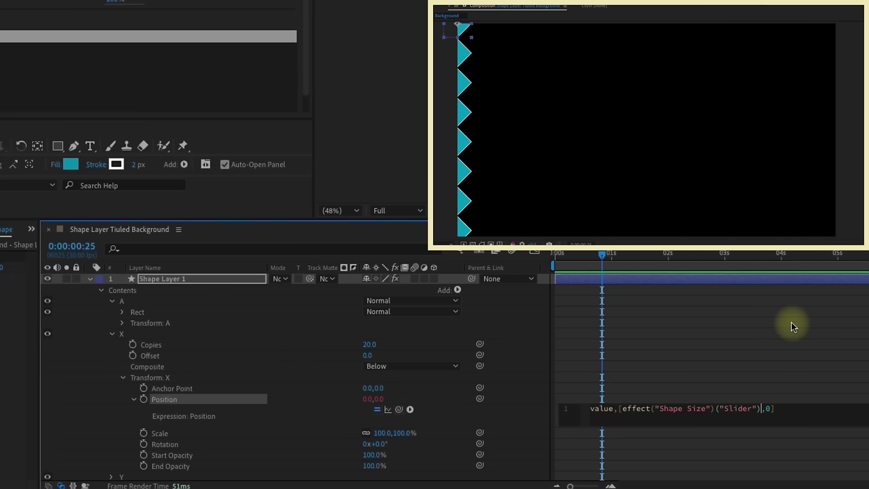
pyautogui.write('*1.5')
pyautogui.click(155, 384)
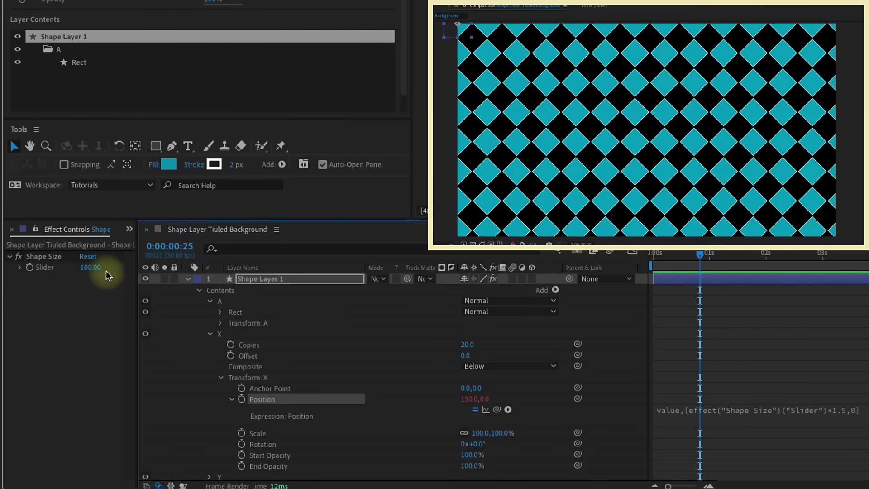
# Test the Shape Size slider at 75, then set it back to 100
pyautogui.click(90, 267)
pyautogui.write('75')
pyautogui.press('Return')
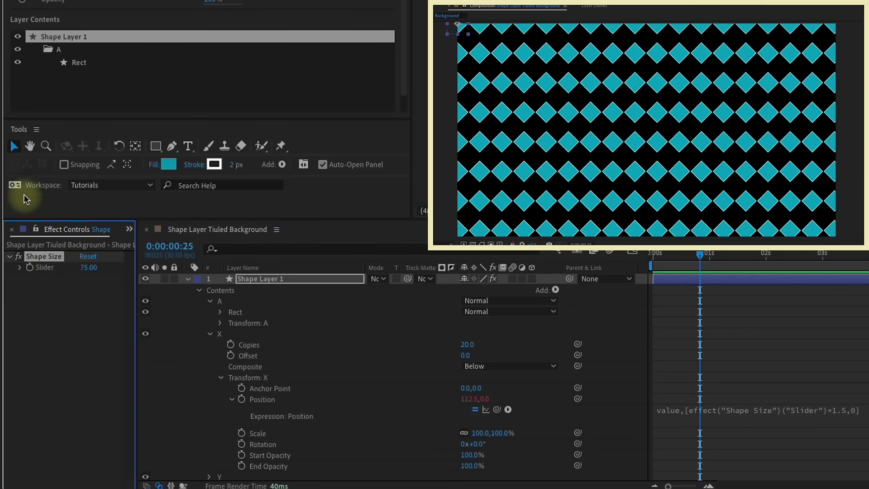
pyautogui.click(89, 267)
pyautogui.write('100')
pyautogui.press('Return')
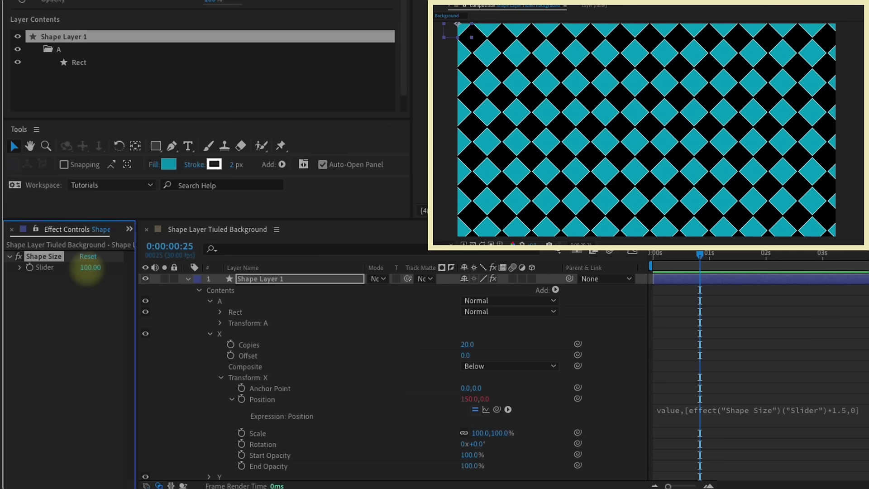
pyautogui.click(220, 378)
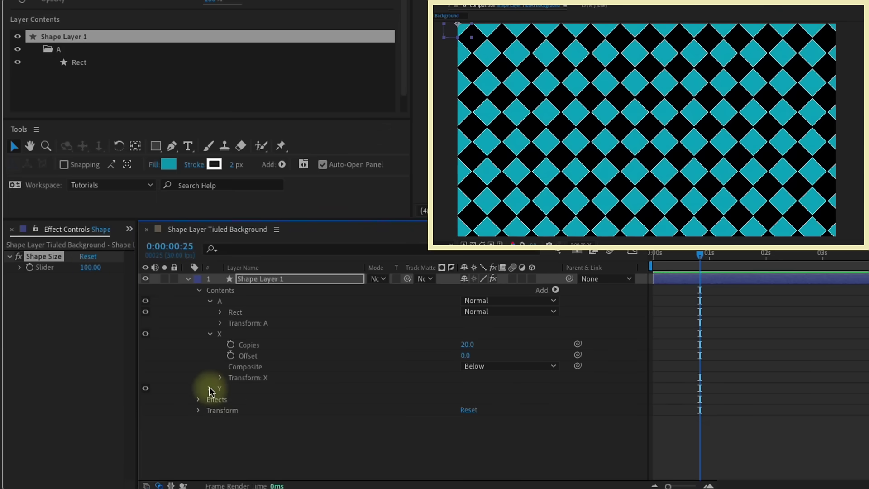
# Link Repeater Y's Position second value to the Shape Size slider ×1.5 via a value,[0,0] expression
pyautogui.click(208, 388)
pyautogui.scroll(-1, 208, 297)
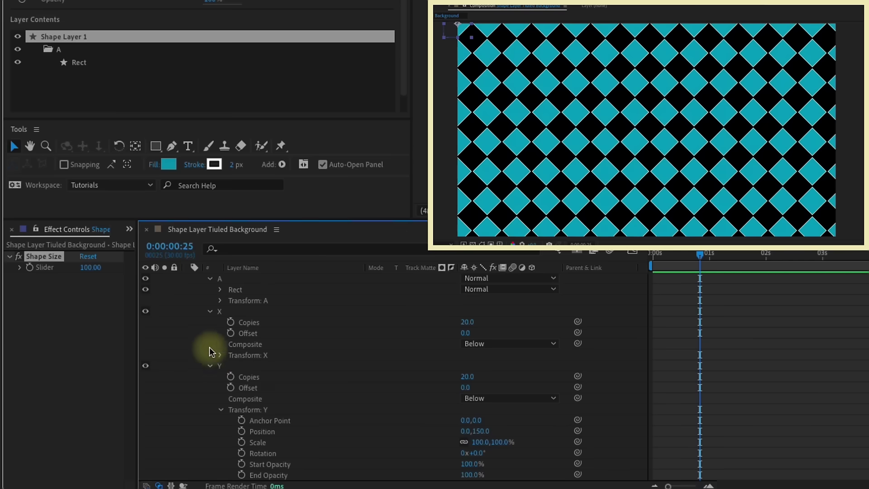
pyautogui.click(210, 311)
pyautogui.scroll(1, 213, 317)
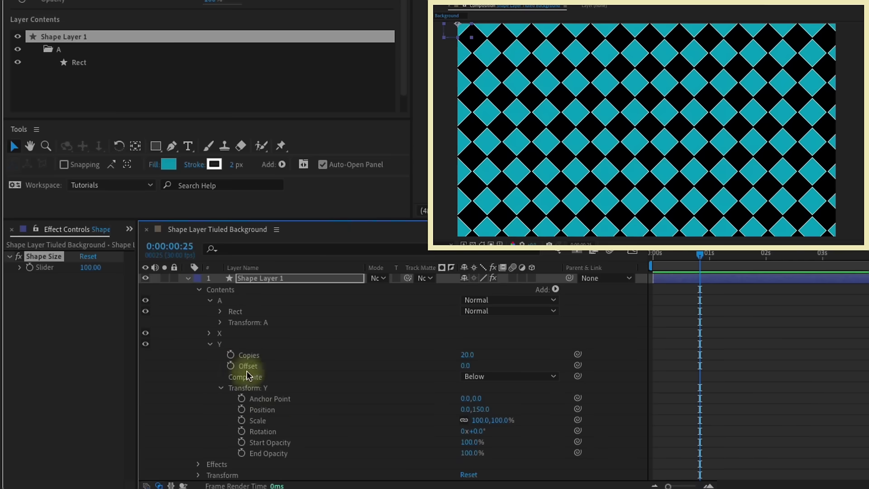
pyautogui.keyDown('alt'); pyautogui.click(241, 409); pyautogui.keyUp('alt')
pyautogui.write('value,')
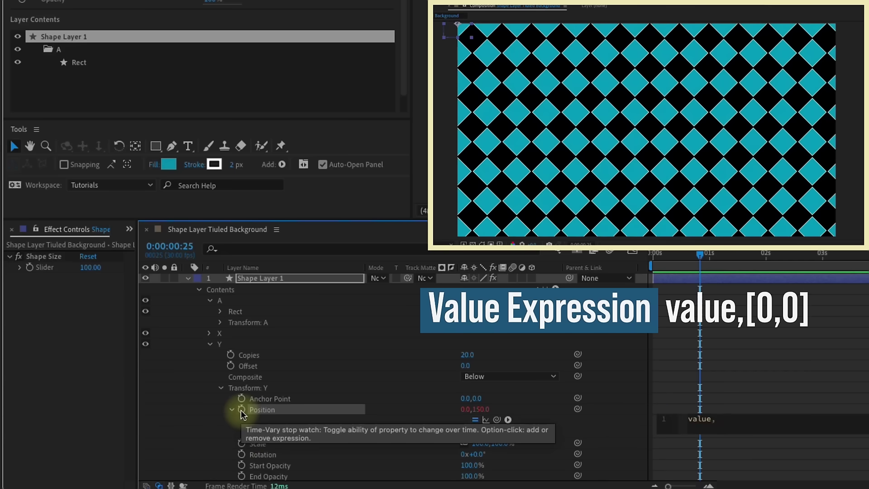
pyautogui.write('[0,0')
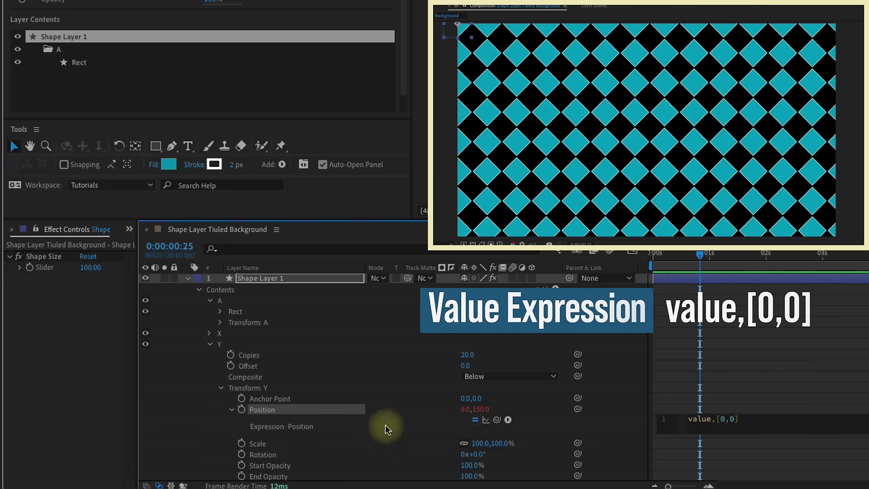
pyautogui.doubleClick(732, 419)
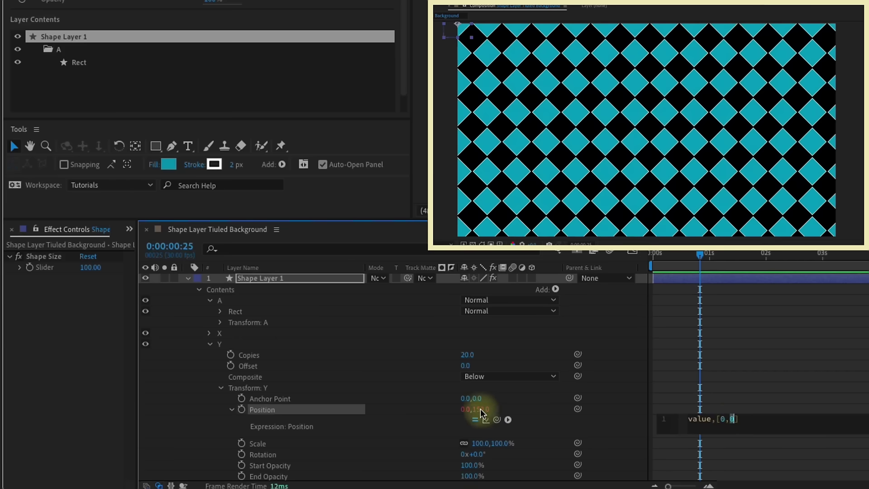
pyautogui.moveTo(497, 419); pyautogui.dragTo(55, 267)
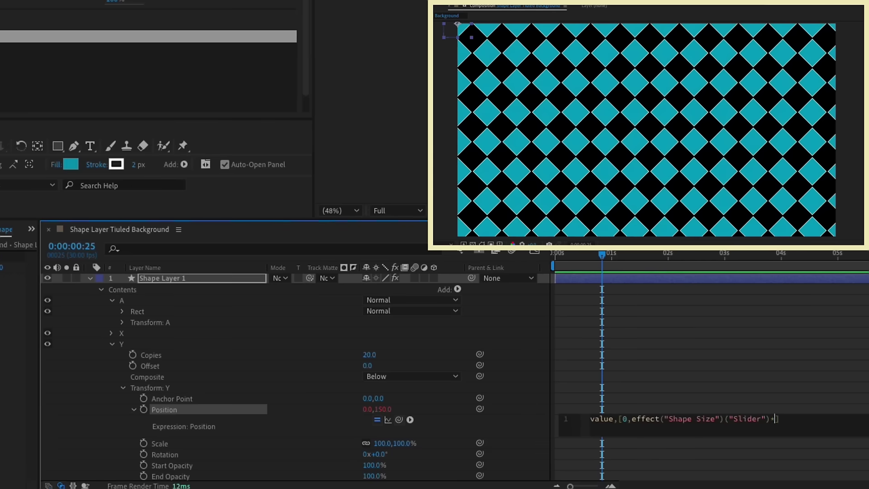
pyautogui.click(515, 316)
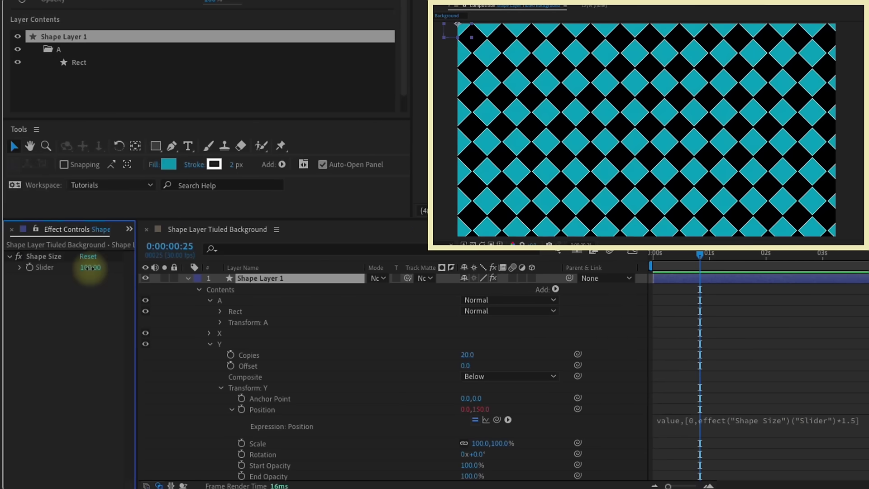
# Try Shape Size values of 50, 125 and 100, finishing at 50
pyautogui.click(90, 267)
pyautogui.press('Return')
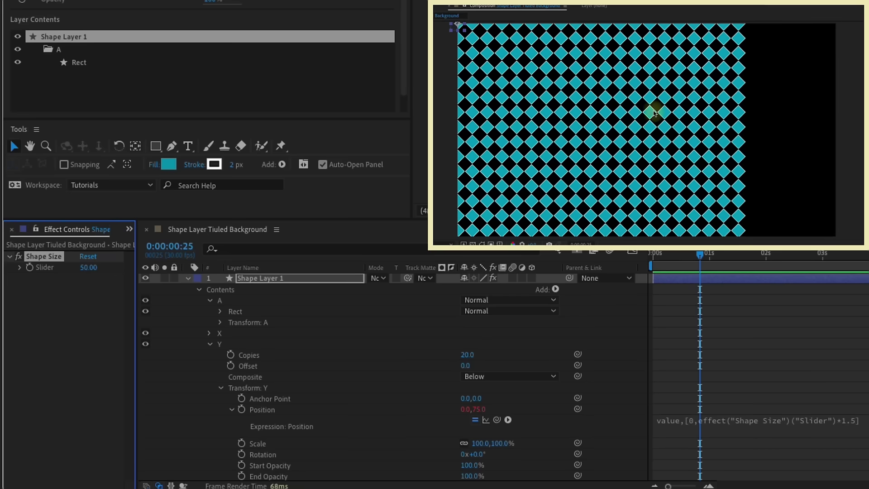
pyautogui.click(88, 268)
pyautogui.write('125')
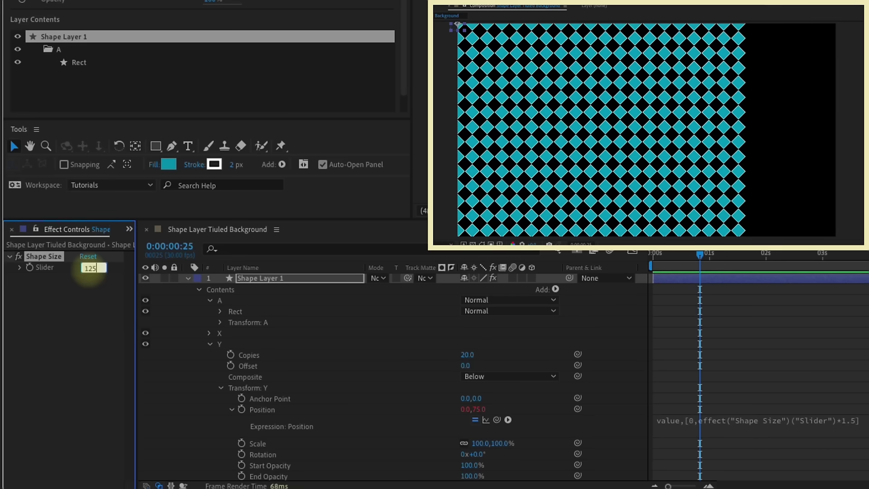
pyautogui.press('Return')
pyautogui.click(89, 267)
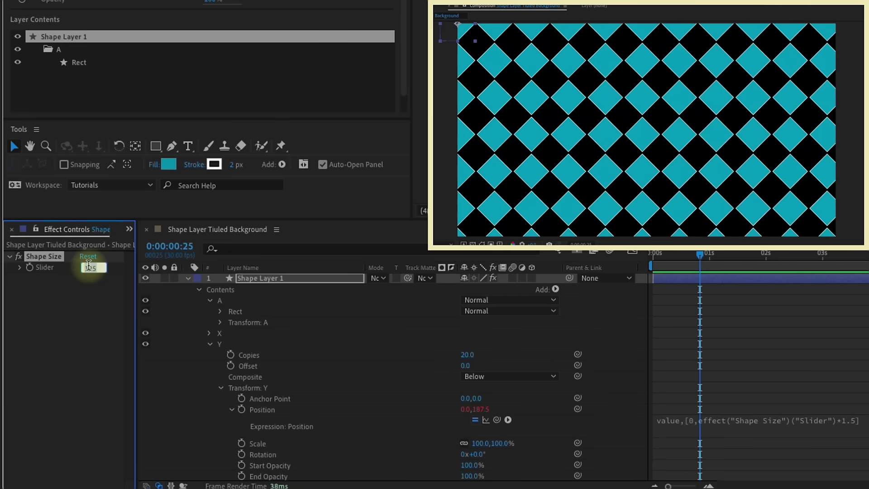
pyautogui.write('100')
pyautogui.press('Return')
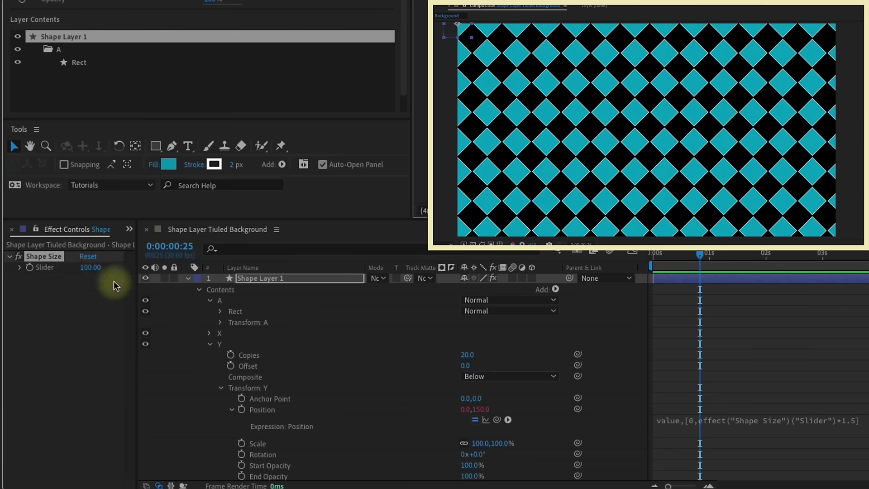
pyautogui.click(89, 267)
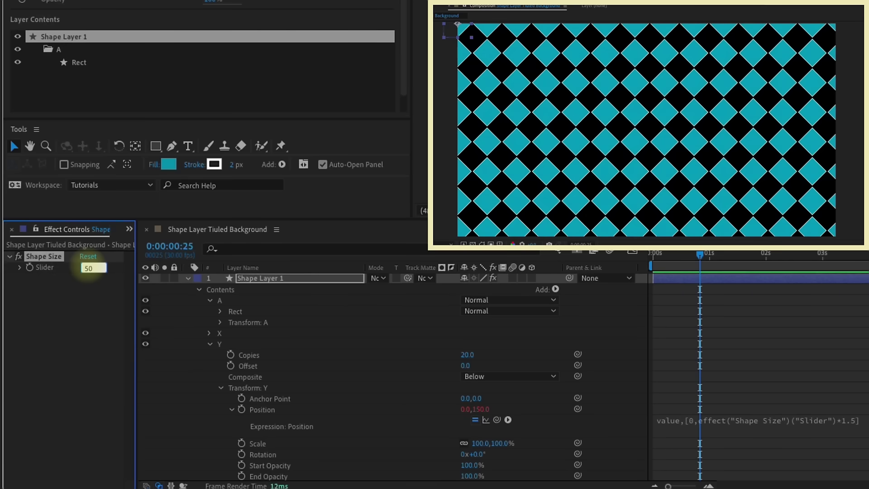
pyautogui.write('50')
pyautogui.press('Return')
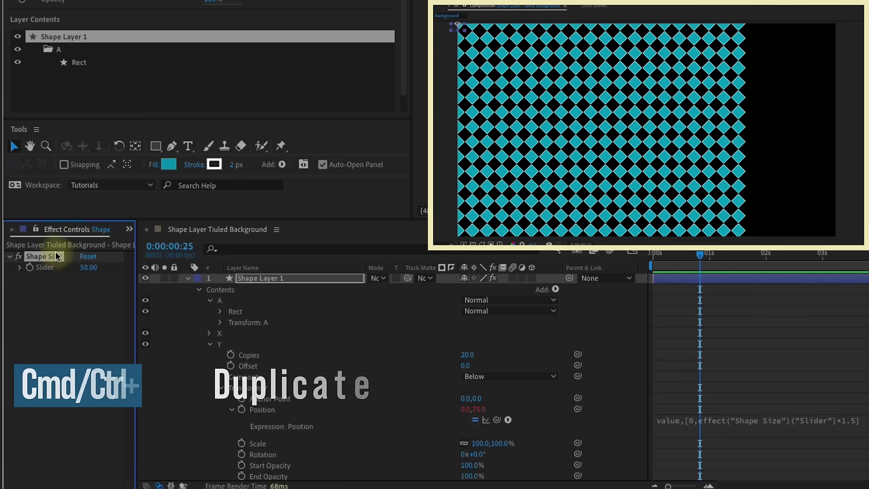
# Duplicate the Shape Size slider as a new 'Copies' slider and filter timeline properties for 'copi'
pyautogui.hotkey('ctrl', 'd')
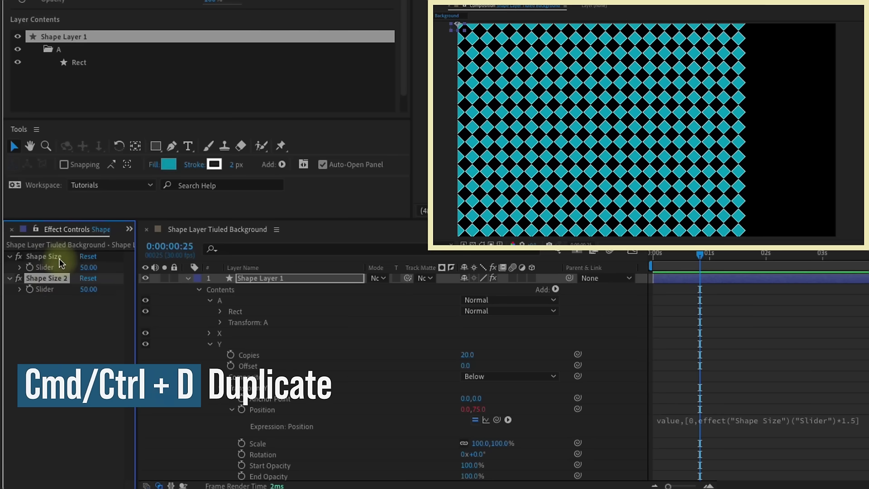
pyautogui.press('Return')
pyautogui.write('Copies')
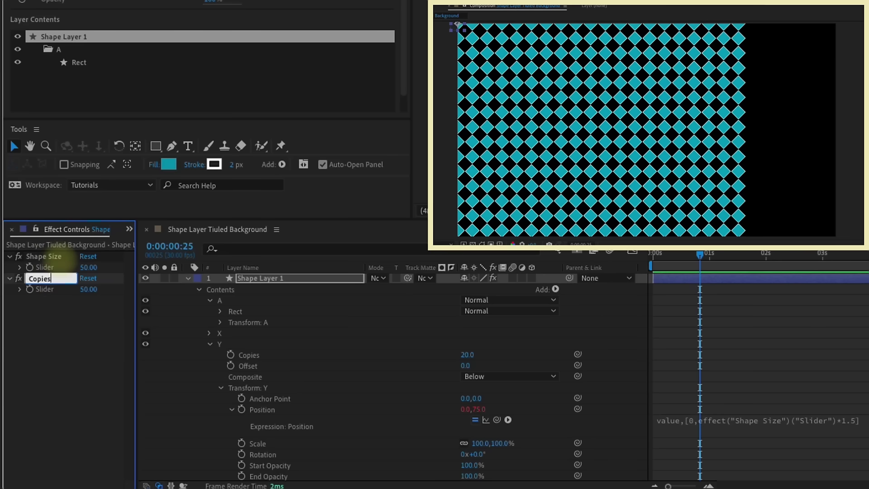
pyautogui.click(239, 248)
pyautogui.write('copie')
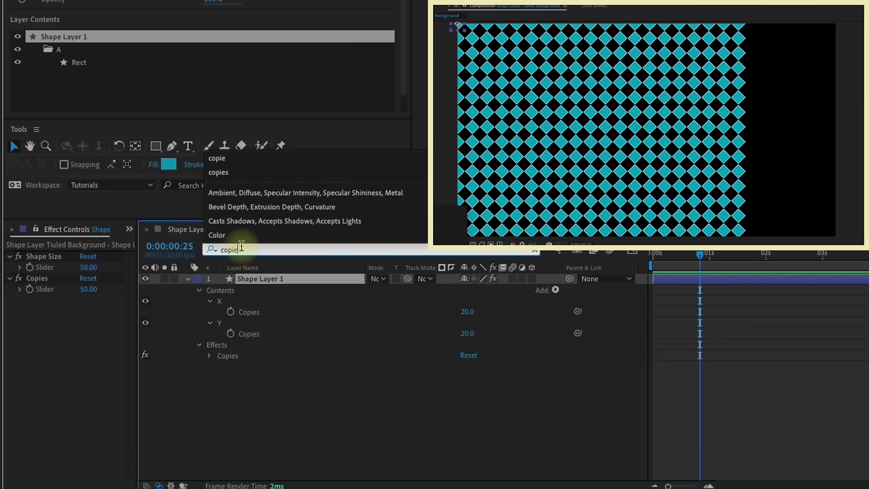
pyautogui.press('Return')
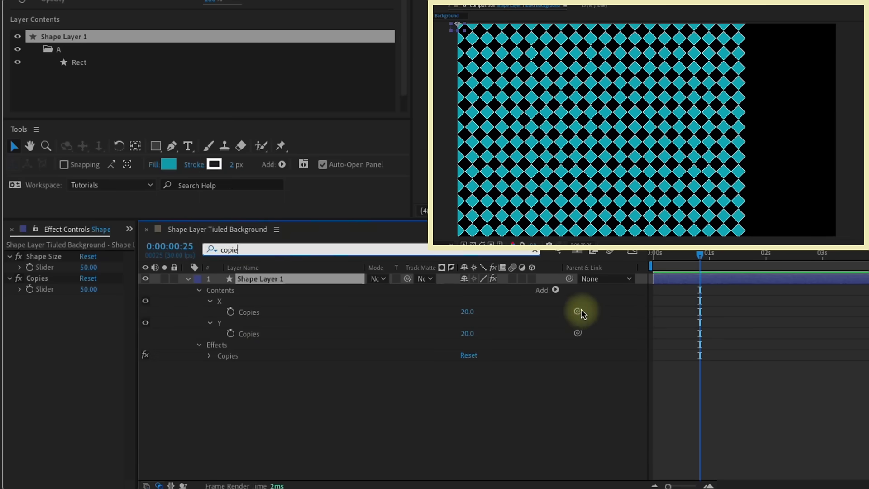
# Link X and Y Copies to the Copies slider (Y ×9/16), testing 10 then 50 copies
pyautogui.moveTo(578, 311); pyautogui.dragTo(47, 289)
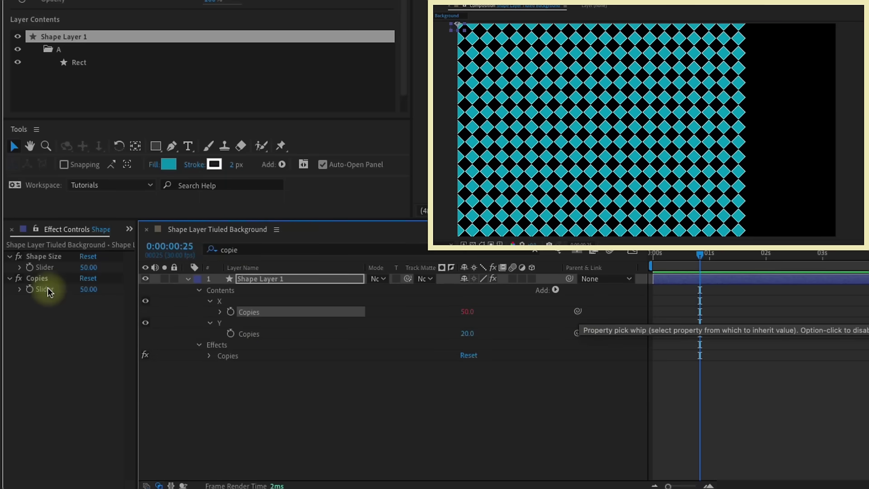
pyautogui.click(89, 289)
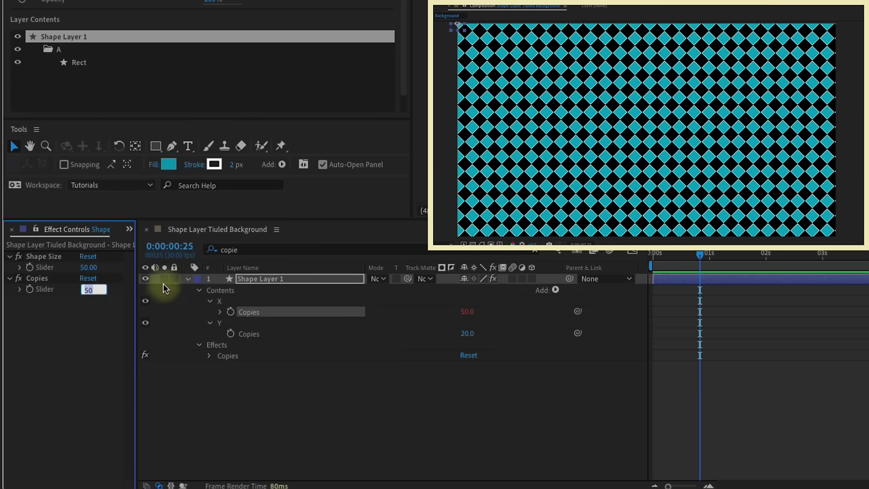
pyautogui.write('10')
pyautogui.press('Return')
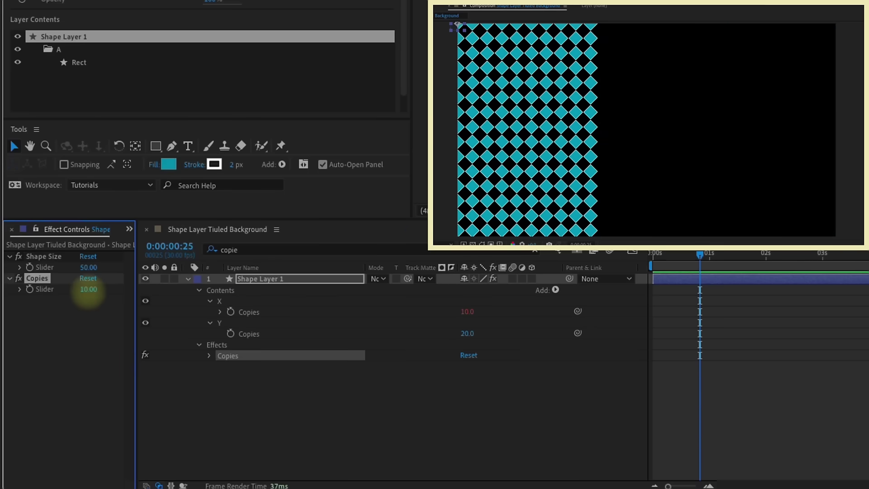
pyautogui.click(87, 290)
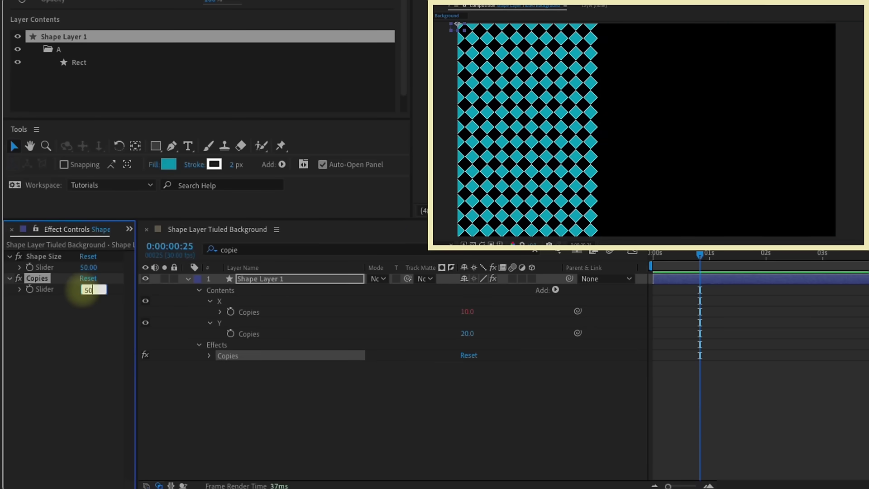
pyautogui.write('50')
pyautogui.press('Return')
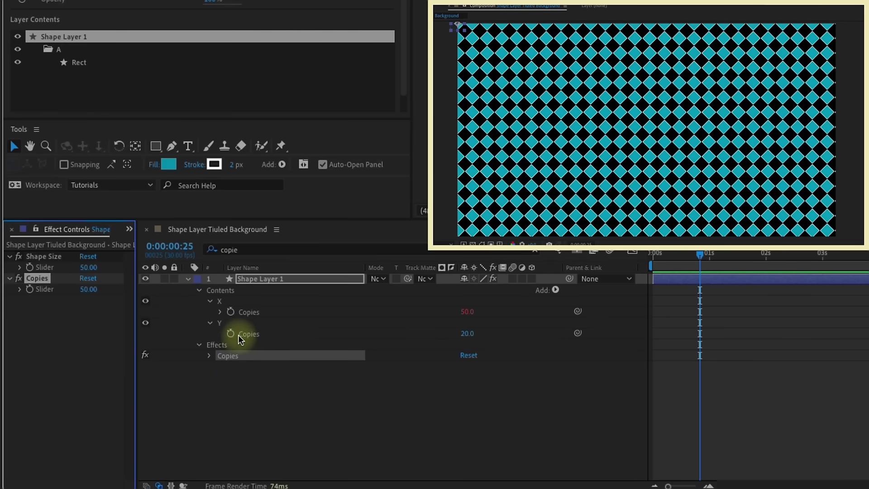
pyautogui.moveTo(577, 333); pyautogui.dragTo(45, 290)
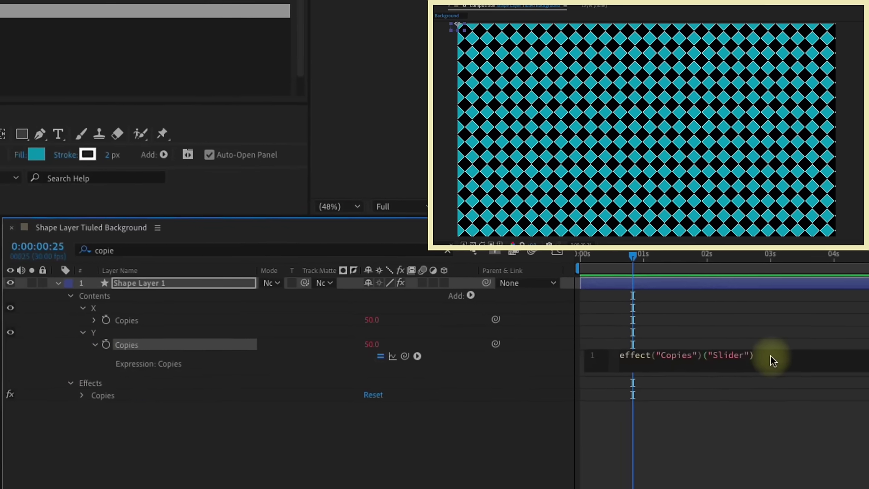
pyautogui.write('*')
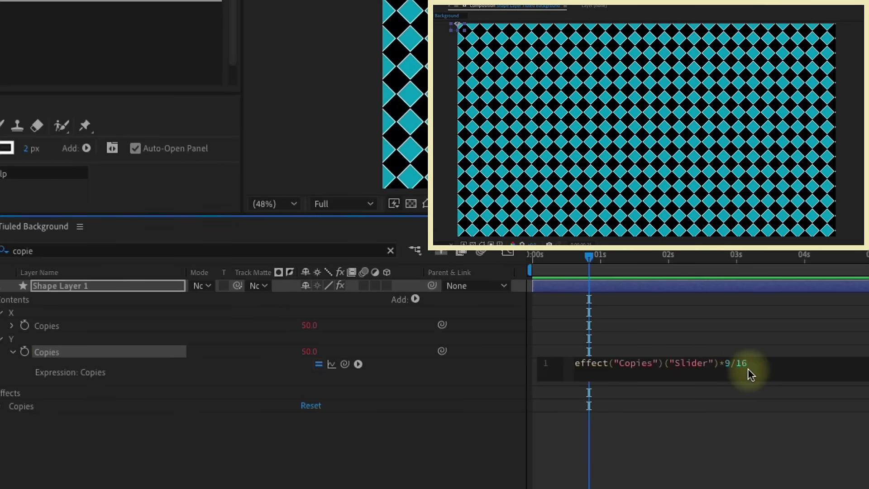
pyautogui.click(586, 280)
# Preview Shape Size at 15, then set it back to 100
pyautogui.click(88, 320)
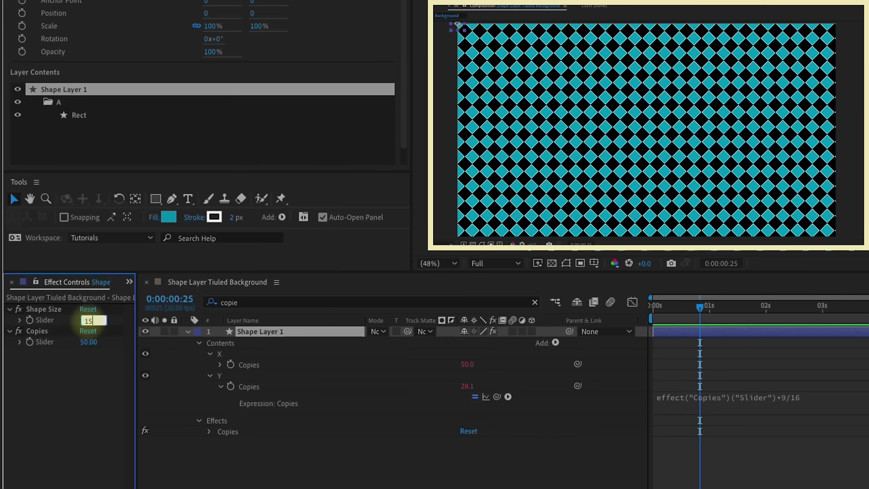
pyautogui.write('15')
pyautogui.press('Return')
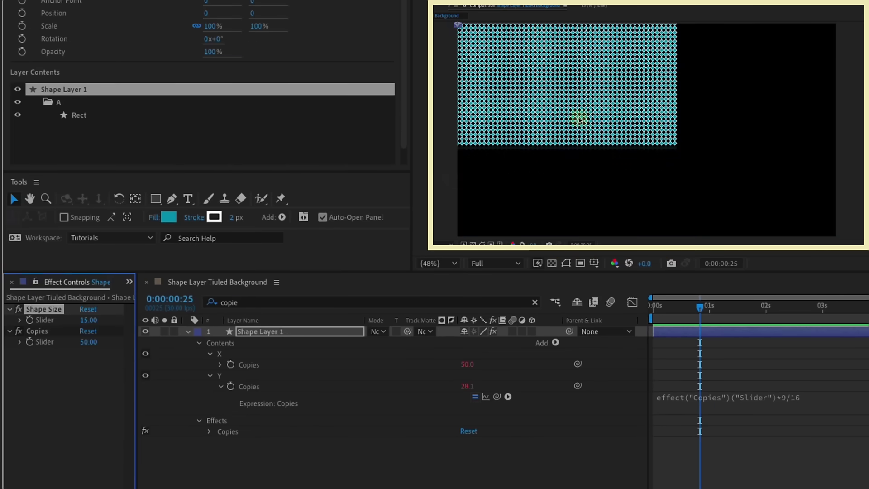
pyautogui.moveTo(89, 320); pyautogui.dragTo(91, 320)
pyautogui.click(90, 321)
pyautogui.write('100')
pyautogui.press('Return')
pyautogui.click(275, 330)
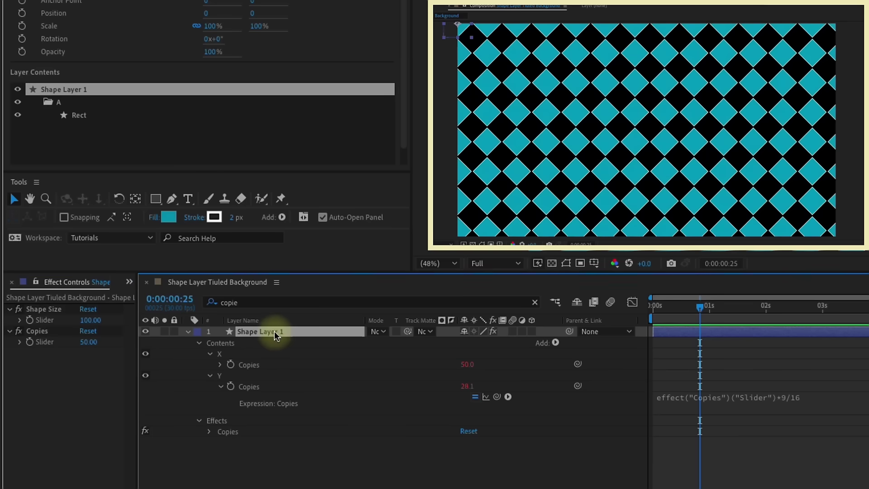
pyautogui.click(38, 331)
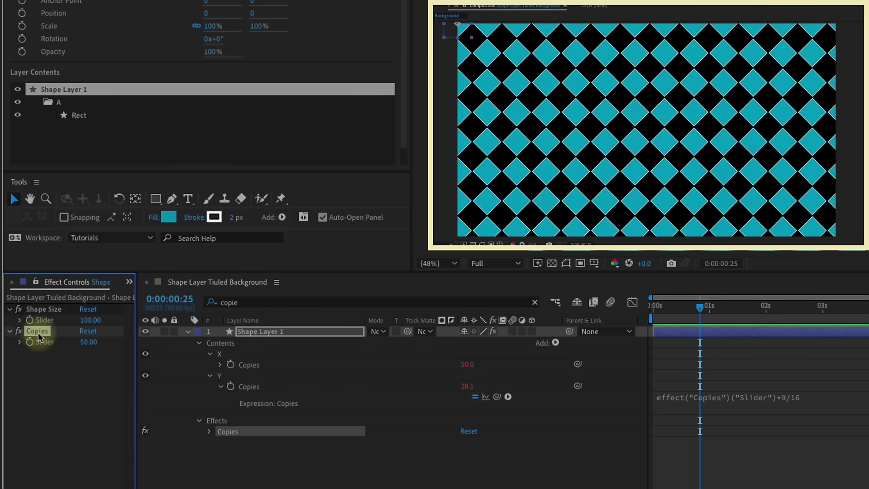
# Duplicate the Copies slider as 'Stroke width', link the rectangle's Stroke Width to it, and set 5
pyautogui.hotkey('ctrl', 'd')
pyautogui.press('Return')
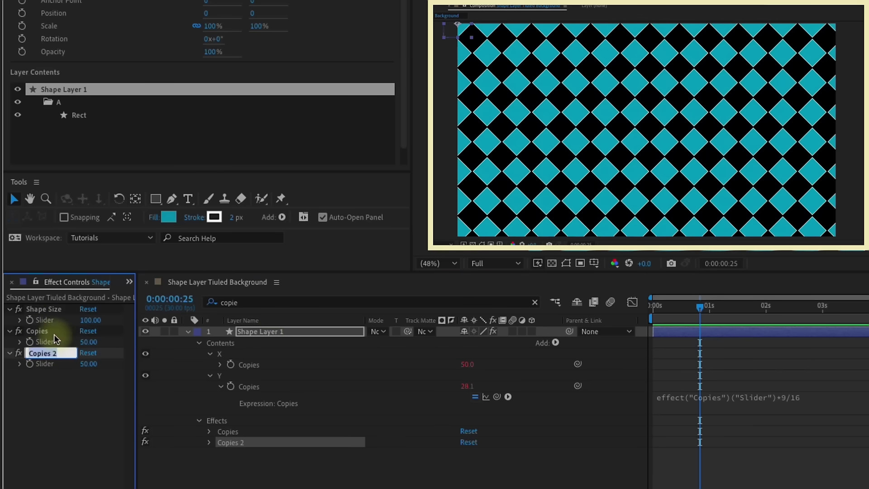
pyautogui.write('Stroke width')
pyautogui.click(244, 302)
pyautogui.press('BackSpace')
pyautogui.press('BackSpace')
pyautogui.press('BackSpace')
pyautogui.press('BackSpace')
pyautogui.press('BackSpace')
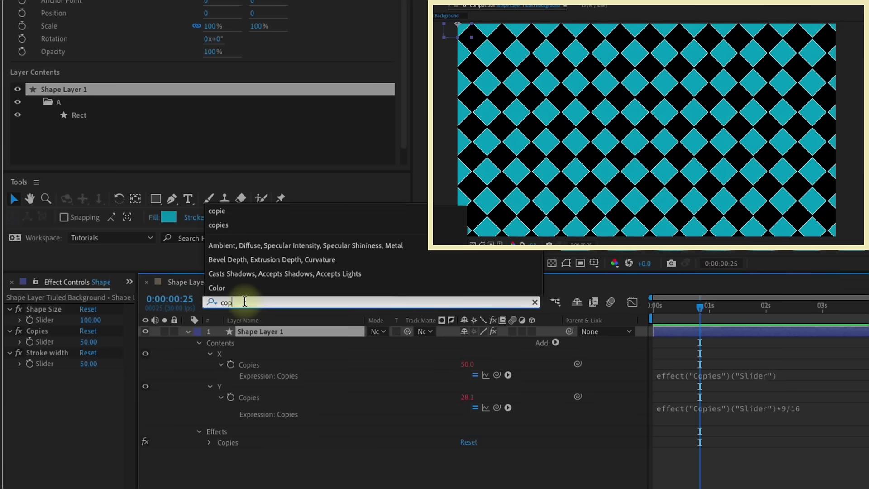
pyautogui.write('stroke')
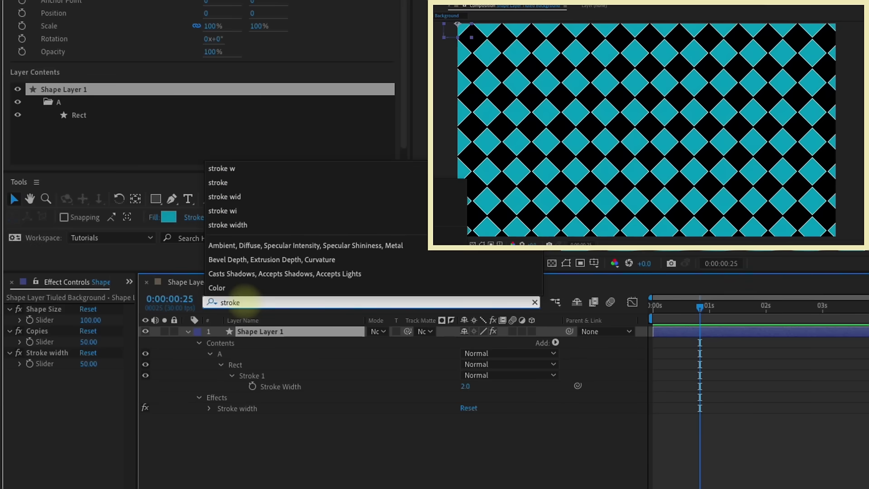
pyautogui.moveTo(578, 386)
pyautogui.mouseDown()
pyautogui.moveTo(104, 397)
pyautogui.moveTo(49, 362)
pyautogui.mouseUp()
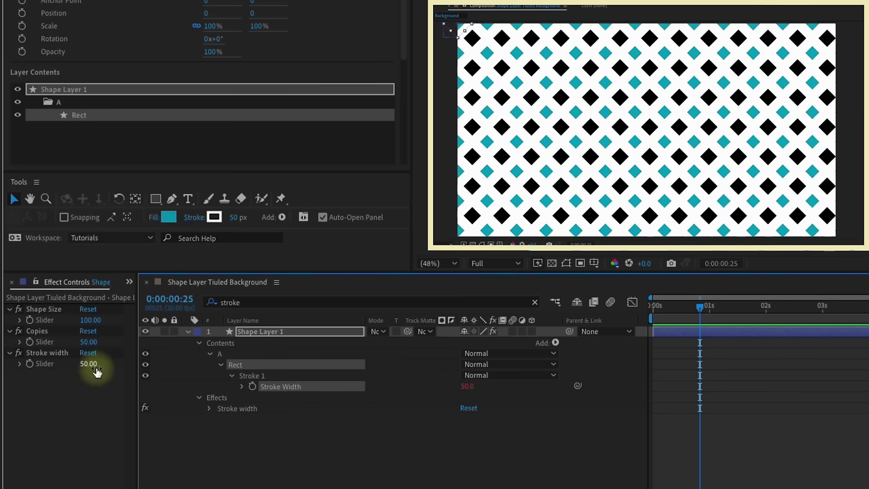
pyautogui.click(89, 363)
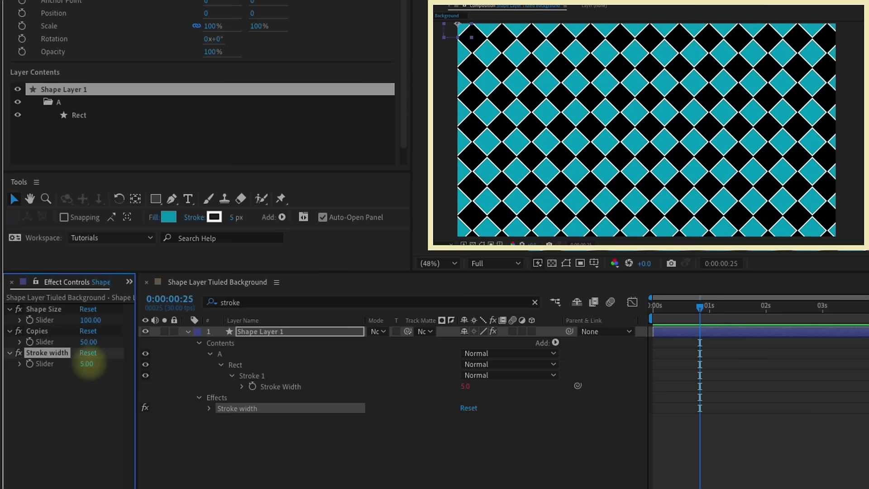
pyautogui.click(245, 331)
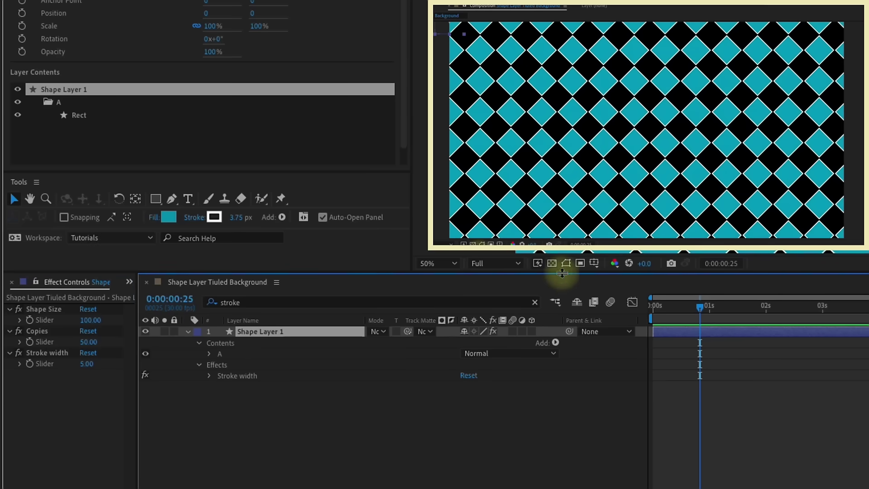
# Toggle the transparency grid on and off, then duplicate group A as a new group named 'B'
pyautogui.click(552, 264)
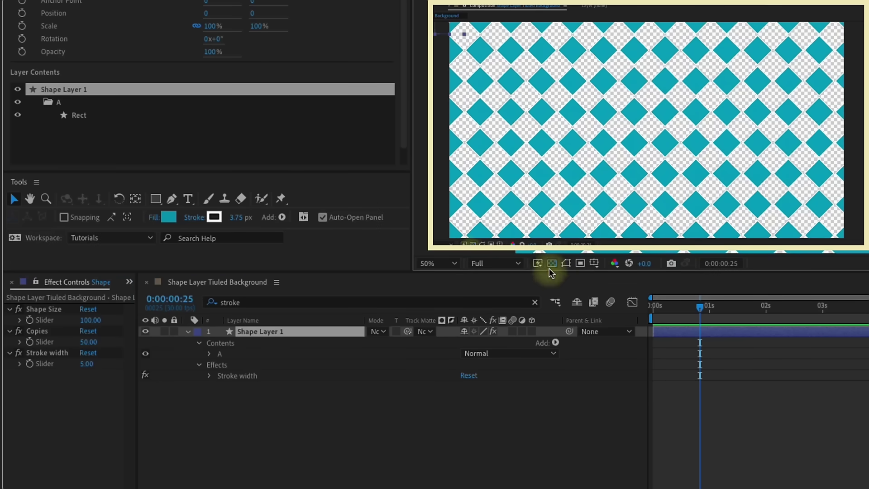
pyautogui.click(552, 264)
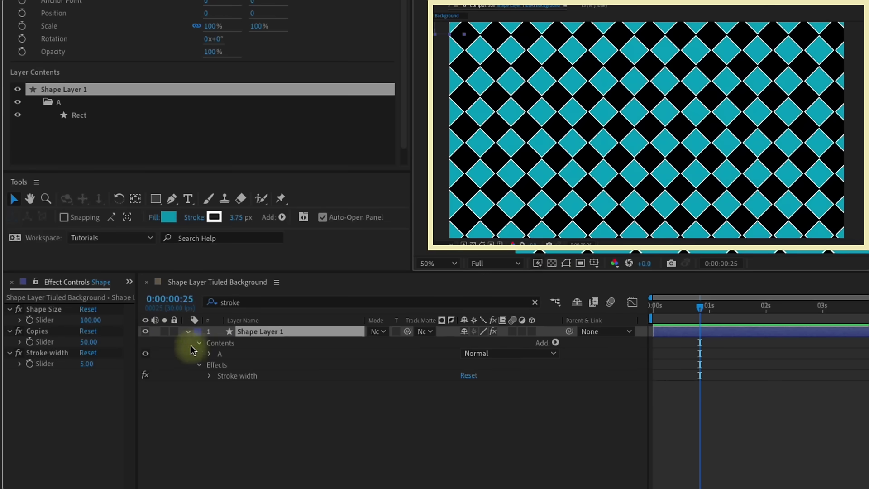
pyautogui.click(220, 354)
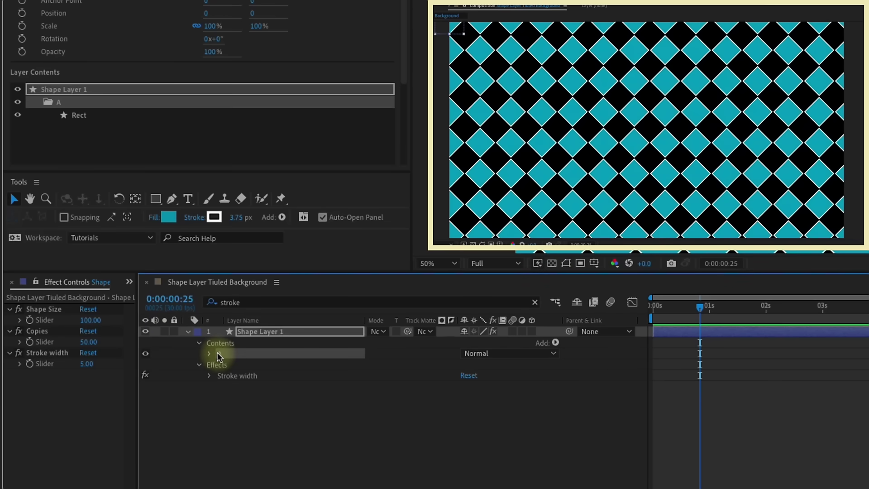
pyautogui.hotkey('ctrl', 'd')
pyautogui.press('Return')
pyautogui.write('B')
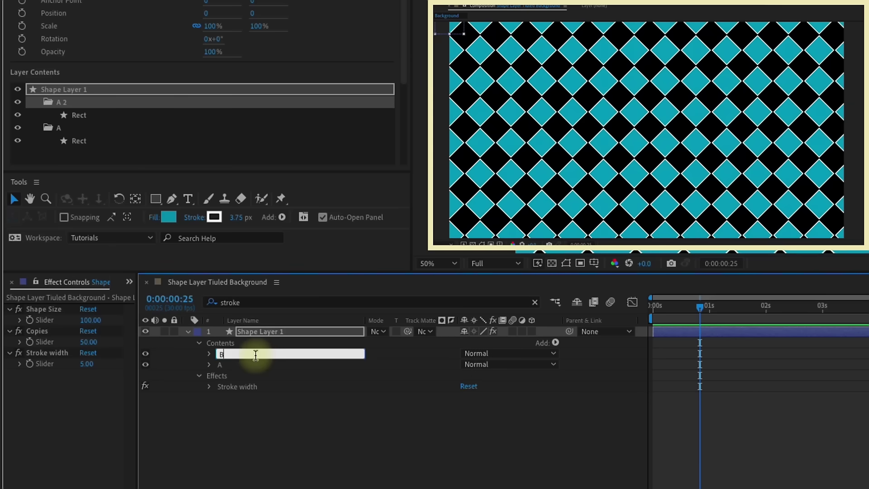
pyautogui.press('Return')
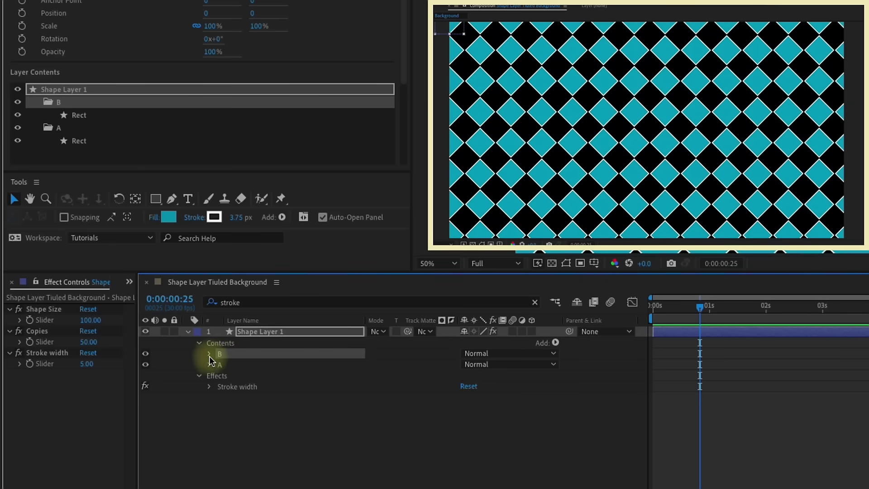
# Change group B's fill colour to purple (8E00BA)
pyautogui.click(168, 217)
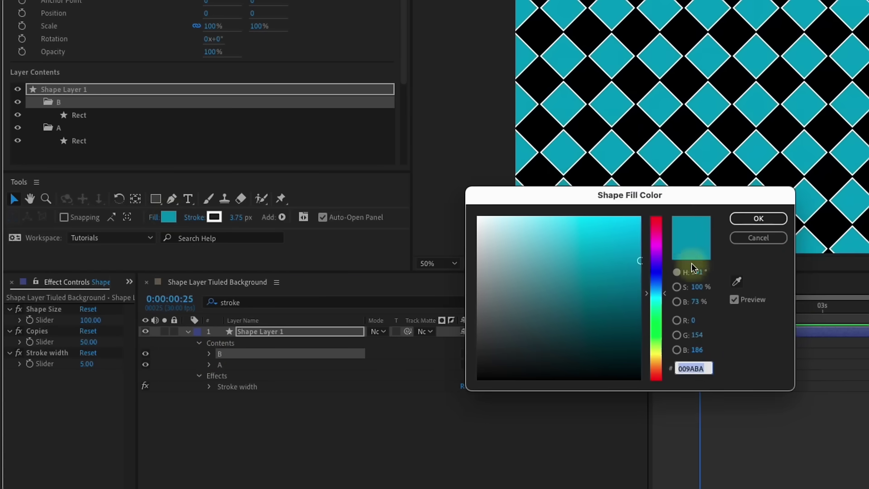
pyautogui.moveTo(651, 242); pyautogui.dragTo(657, 249)
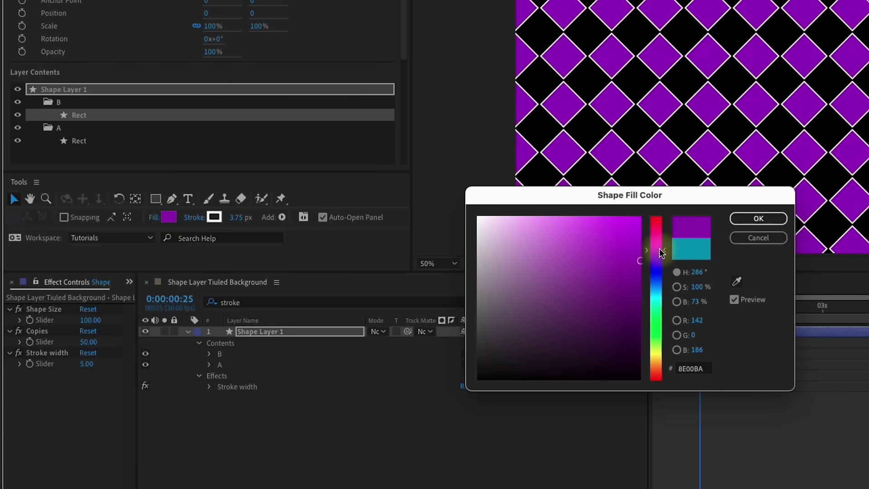
pyautogui.click(758, 218)
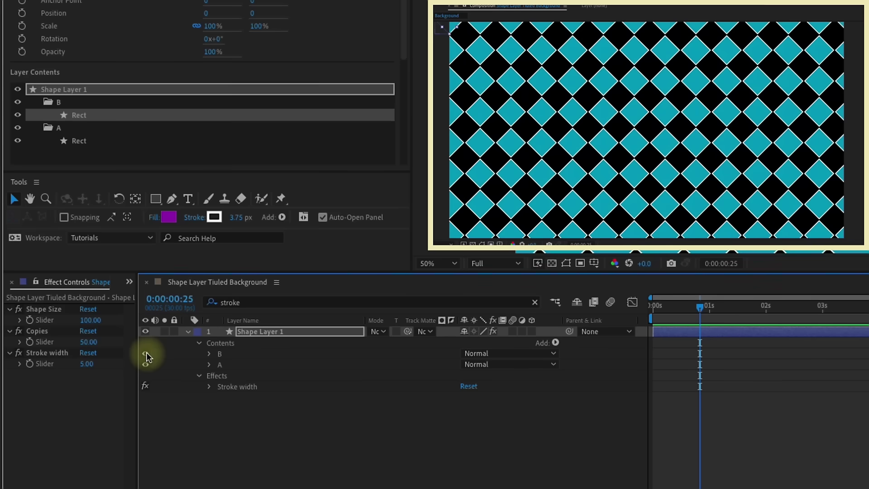
pyautogui.click(209, 354)
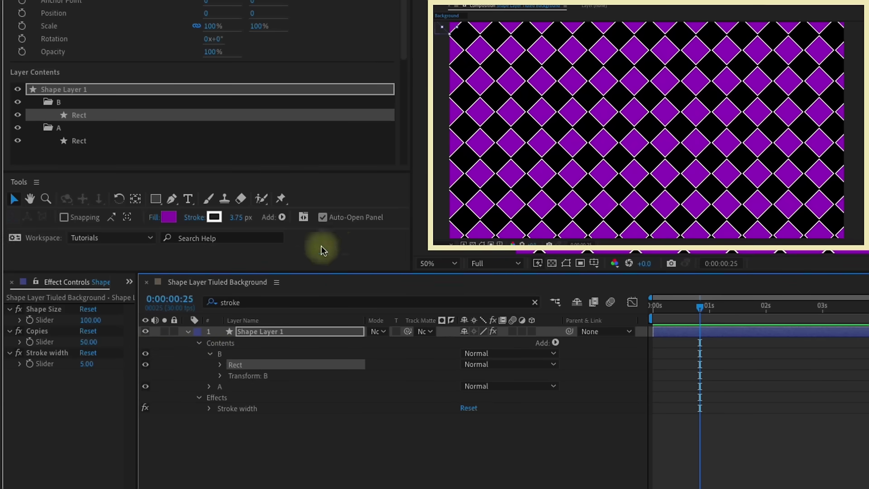
# Drive group B's Position with temp = Shape Size slider; [temp,temp]*.75, giving 75,75
pyautogui.click(239, 354)
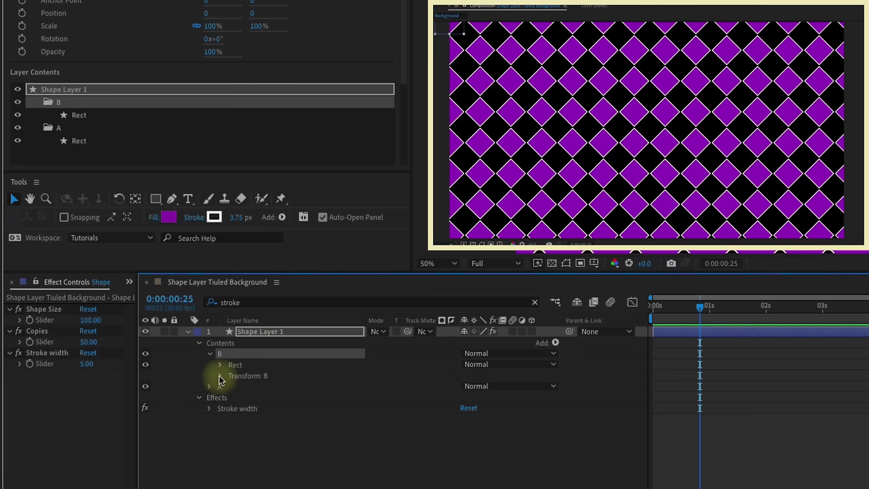
pyautogui.click(220, 376)
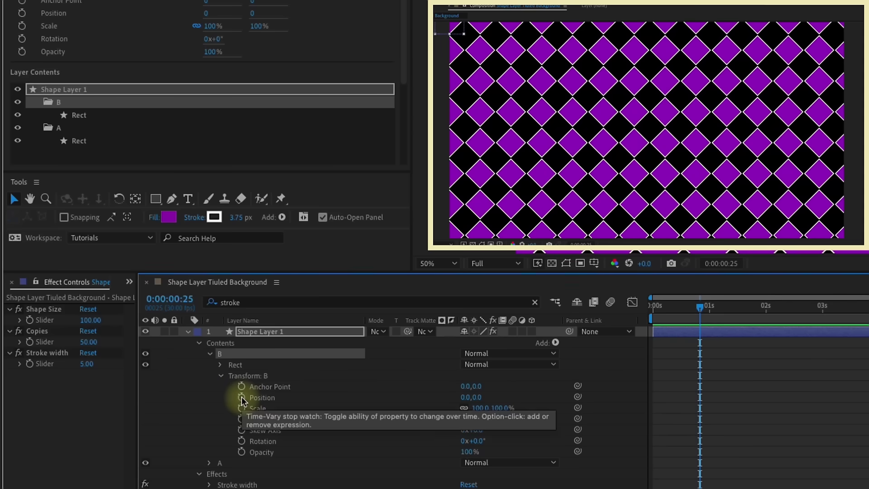
pyautogui.click(578, 398)
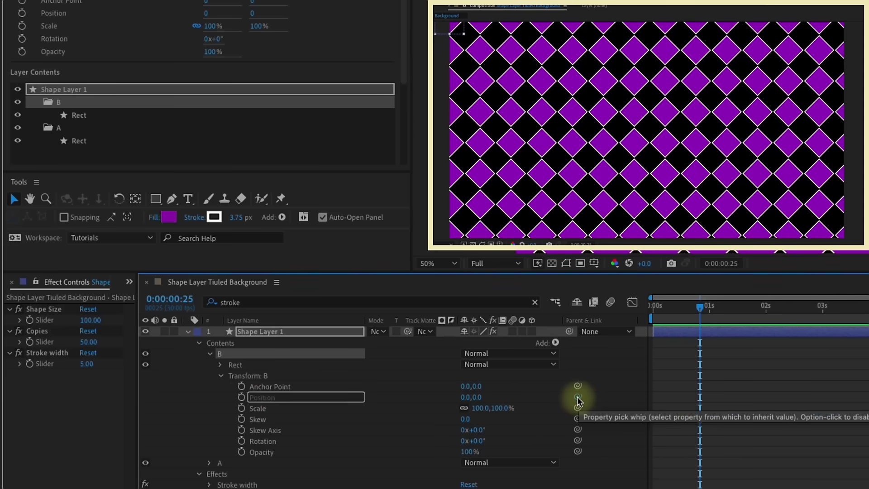
pyautogui.moveTo(578, 399); pyautogui.dragTo(61, 320)
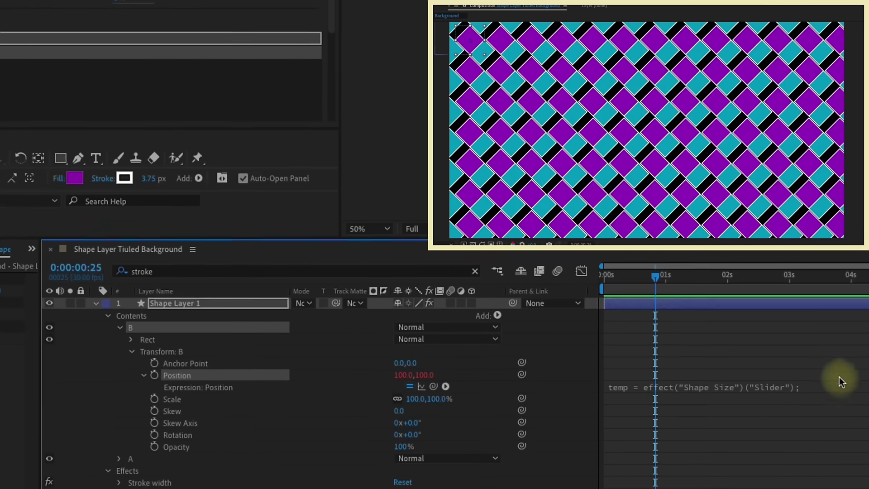
pyautogui.click(865, 410)
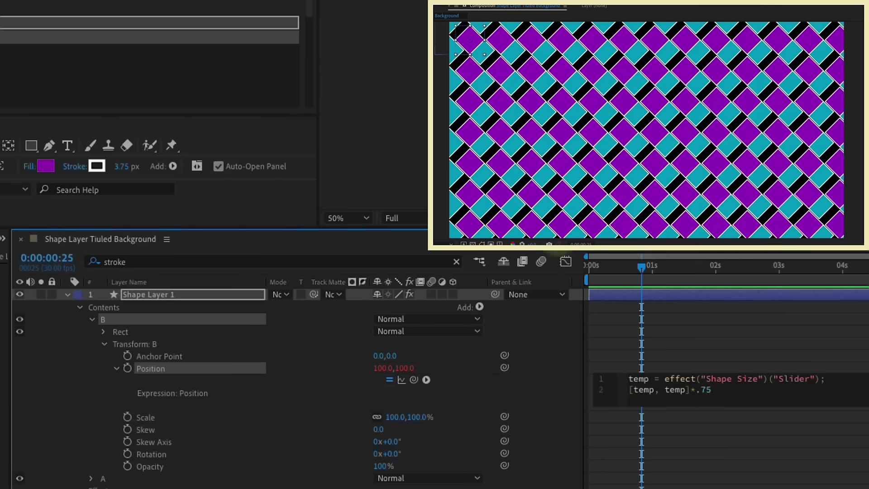
pyautogui.click(603, 294)
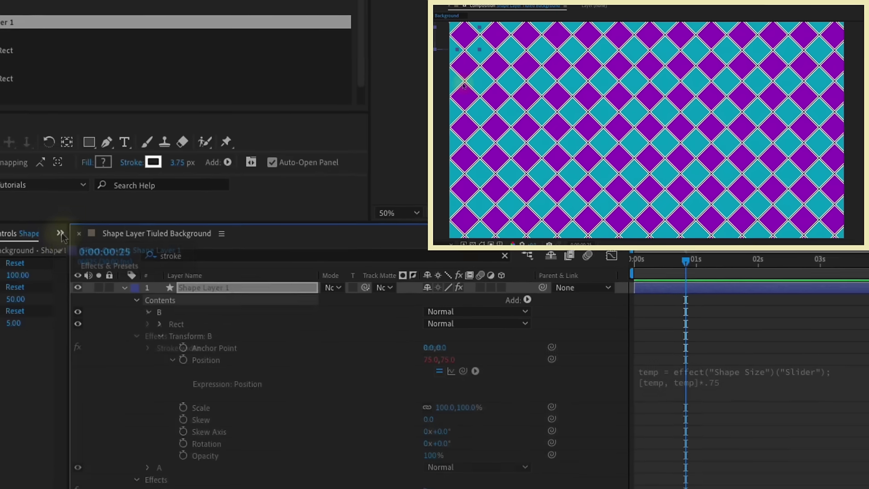
pyautogui.click(2, 238)
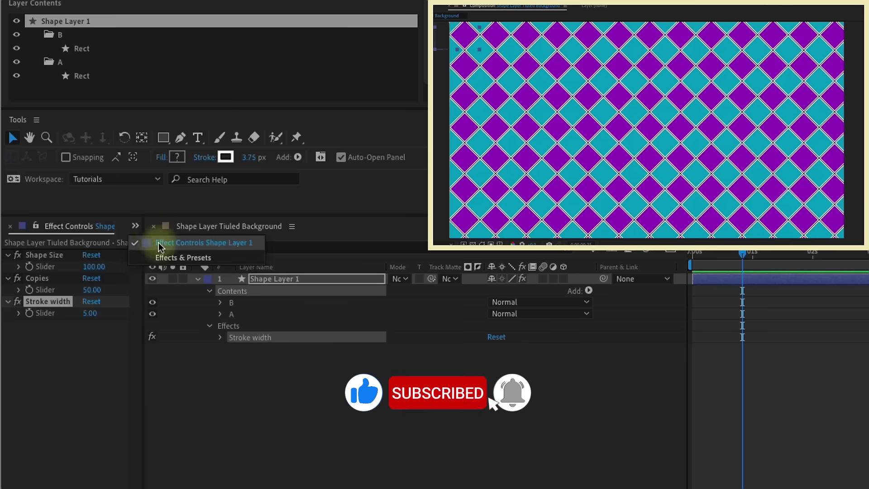
# Apply a Color Control effect to Shape Layer 1 and name it 'Fill A'
pyautogui.click(183, 257)
pyautogui.click(81, 244)
pyautogui.press('BackSpace')
pyautogui.press('BackSpace')
pyautogui.press('BackSpace')
pyautogui.press('BackSpace')
pyautogui.press('BackSpace')
pyautogui.press('BackSpace')
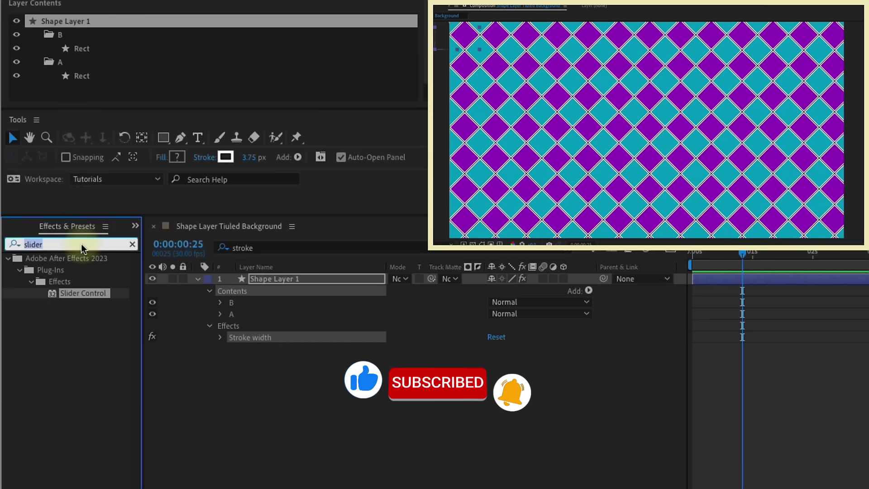
pyautogui.write('color control')
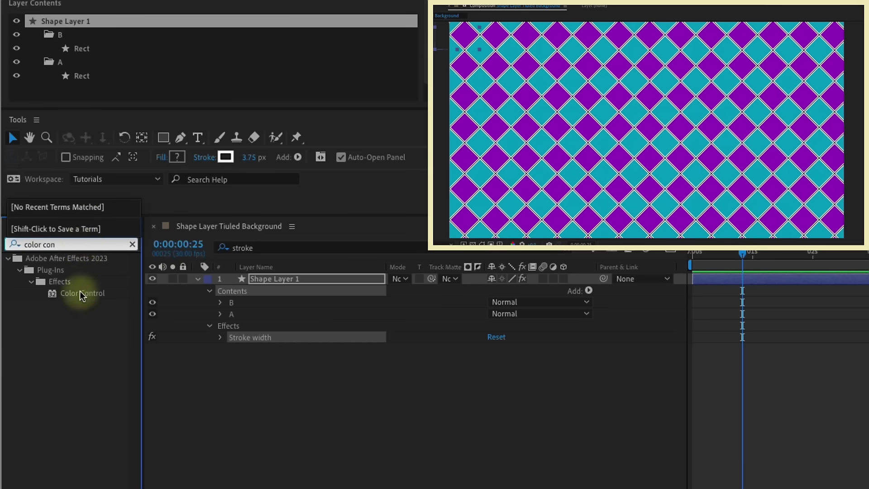
pyautogui.doubleClick(80, 290)
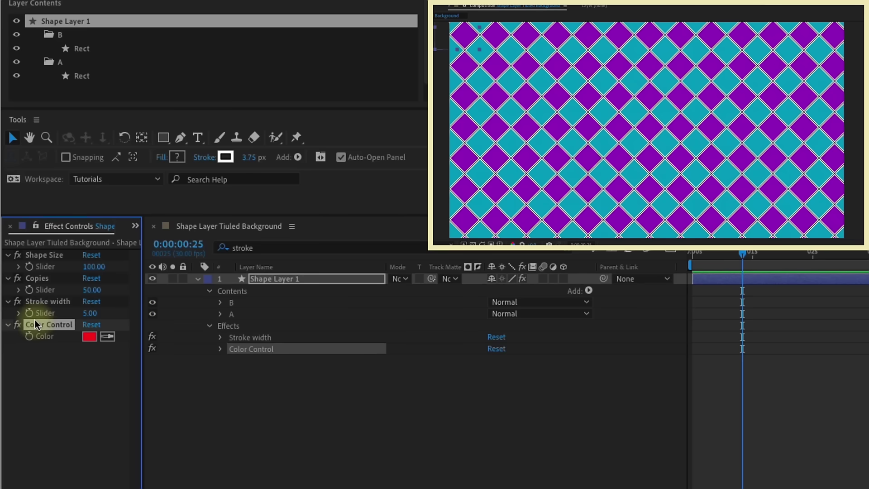
pyautogui.press('Return')
pyautogui.write('Fill A')
pyautogui.press('Return')
# Duplicate the control three times, naming the copies Fill B, Stroke A and Stroke B
pyautogui.hotkey('ctrl', 'd')
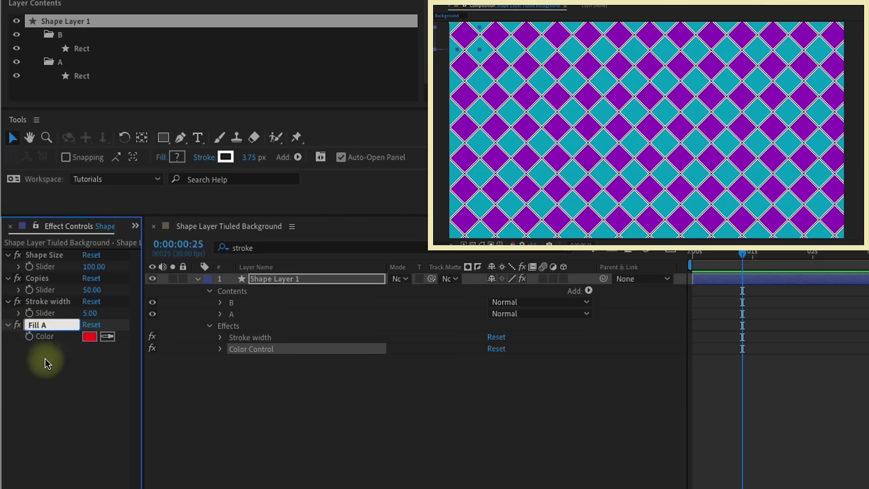
pyautogui.press('Return')
pyautogui.write('Fi')
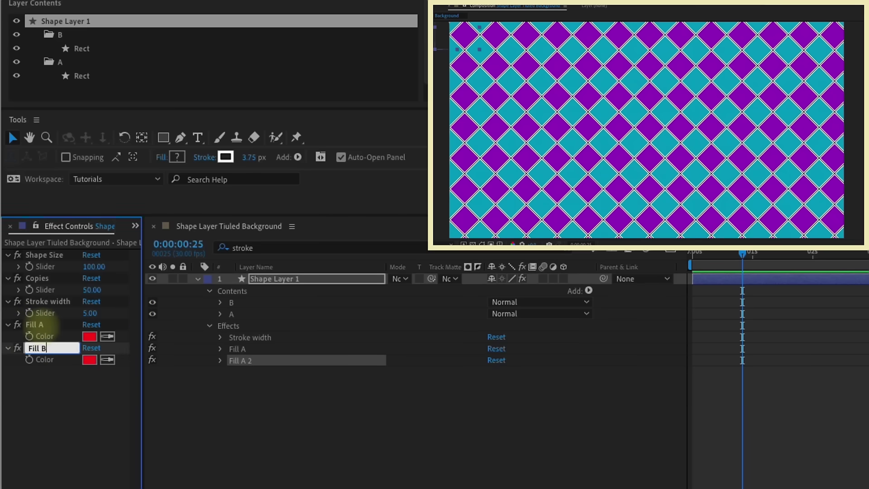
pyautogui.write('ll B')
pyautogui.press('Return')
pyautogui.hotkey('ctrl', 'd')
pyautogui.press('Return')
pyautogui.write('Stroke A')
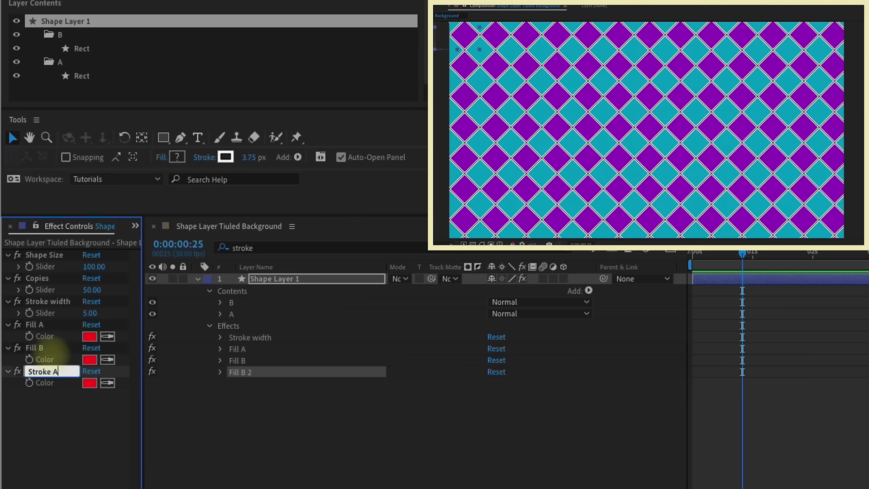
pyautogui.press('Return')
pyautogui.hotkey('ctrl', 'd')
pyautogui.press('Return')
pyautogui.write('Stroke B')
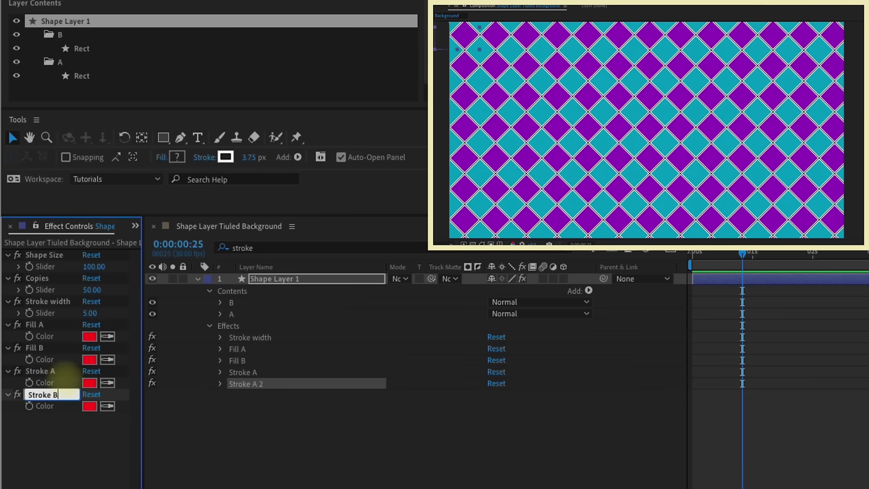
pyautogui.press('Return')
pyautogui.click(270, 248)
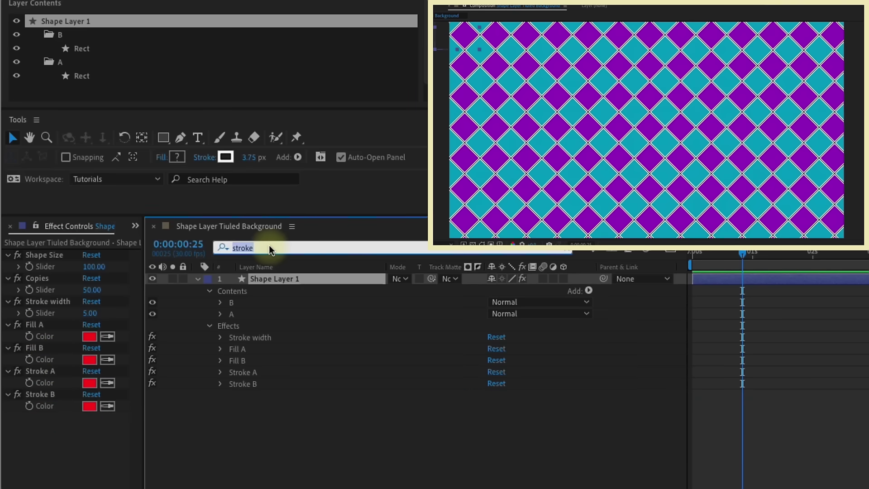
# Filter properties for 'color', link group B's fill to Fill B and set Fill B to purple
pyautogui.write('color')
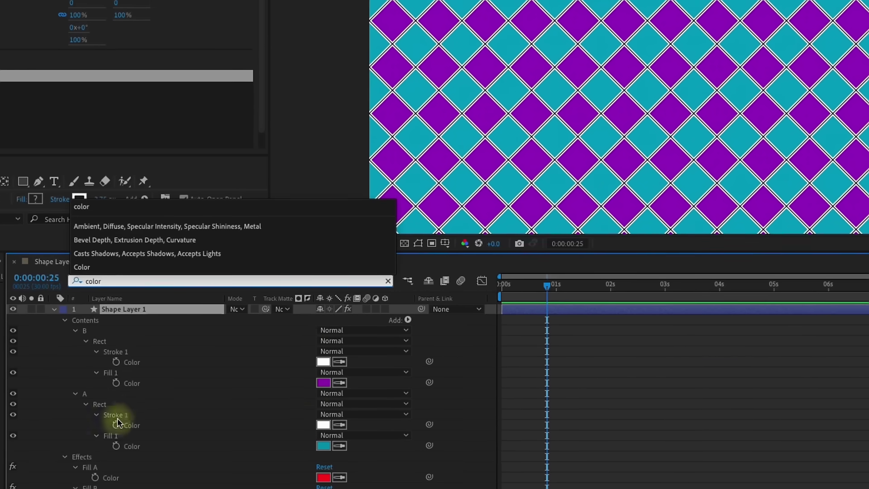
pyautogui.scroll(-1, 350, 405)
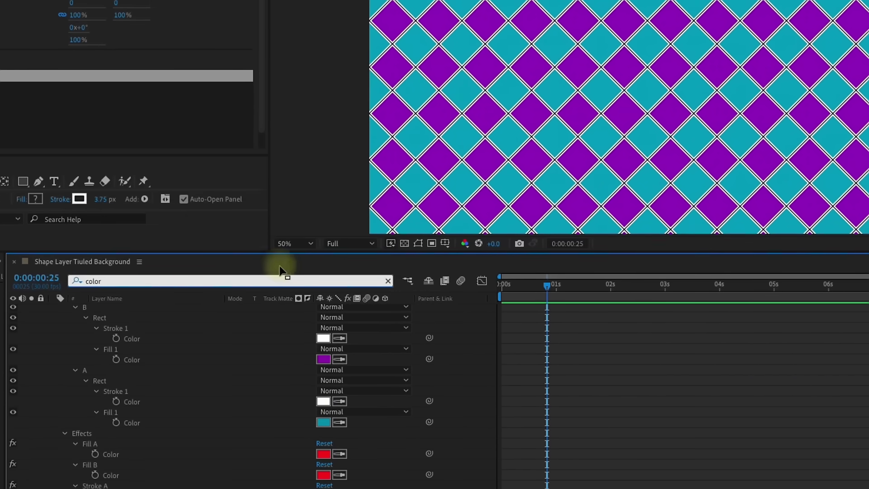
pyautogui.moveTo(283, 251); pyautogui.dragTo(281, 156)
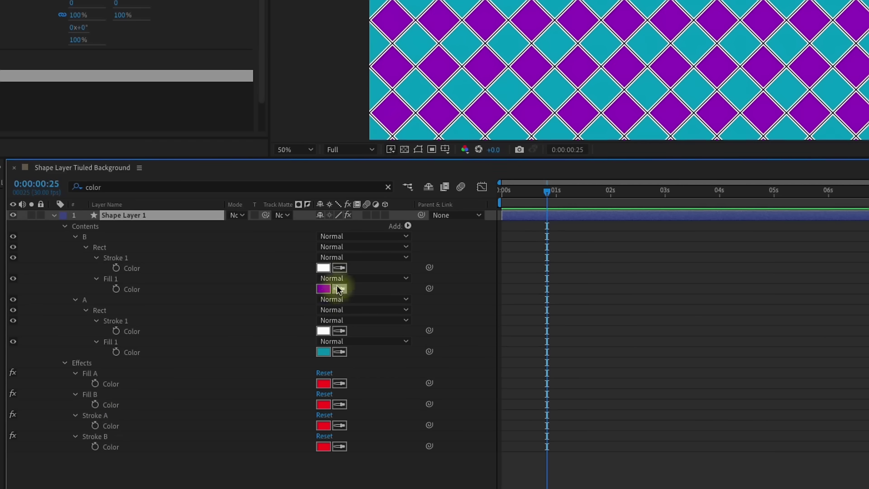
pyautogui.click(323, 289)
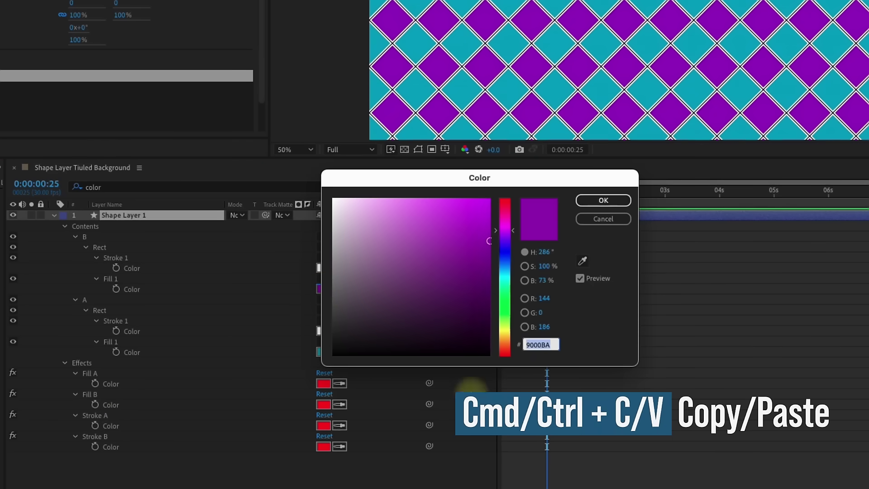
pyautogui.click(603, 201)
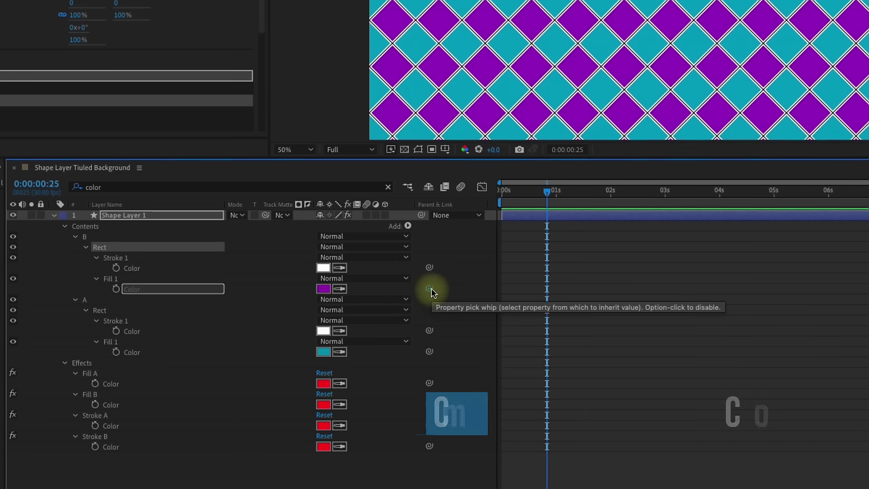
pyautogui.moveTo(430, 290); pyautogui.dragTo(111, 403)
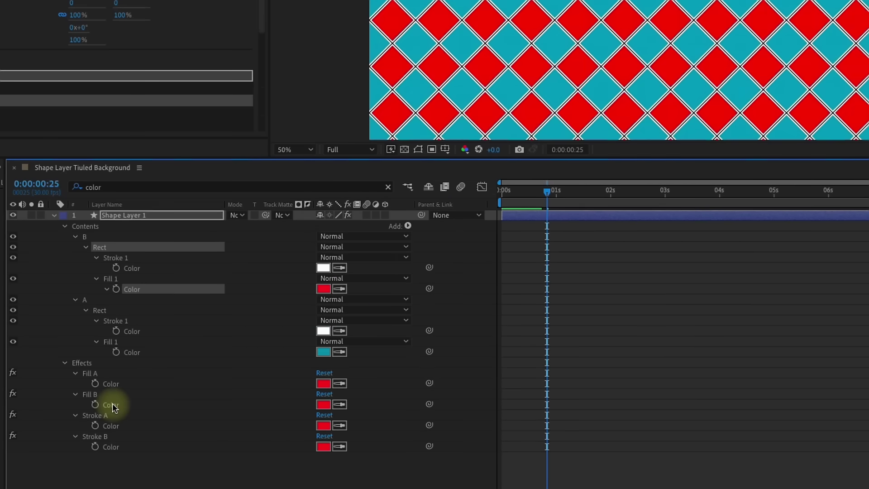
pyautogui.click(324, 405)
pyautogui.write('9000BA')
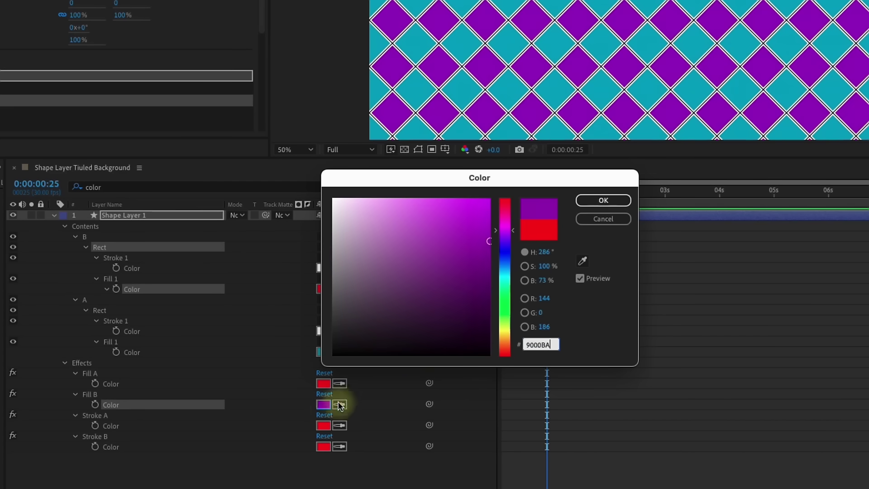
pyautogui.click(605, 199)
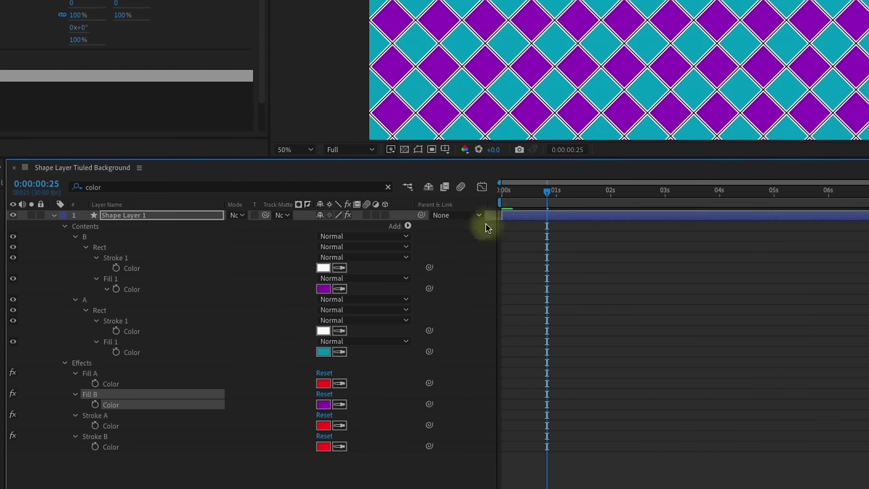
# Link group A's fill to Fill A and set Fill A to the original teal
pyautogui.click(319, 351)
pyautogui.hotkey('ctrl', 'c')
pyautogui.click(604, 200)
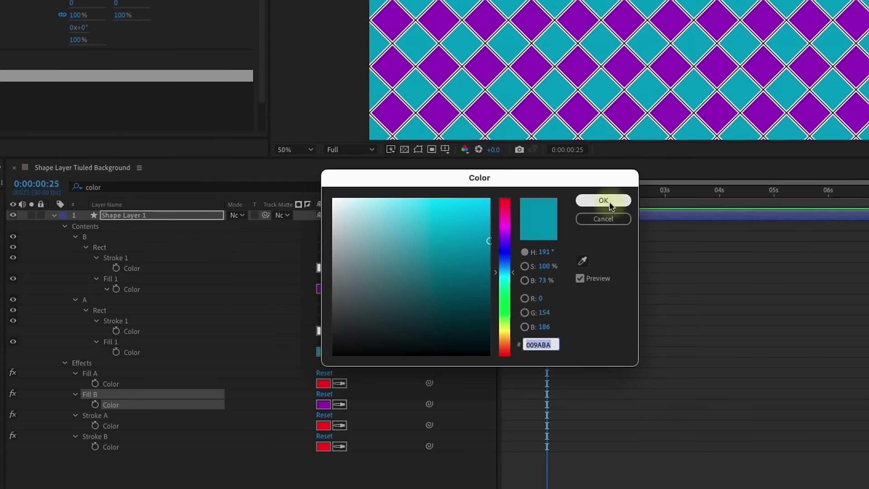
pyautogui.moveTo(429, 351); pyautogui.dragTo(120, 382)
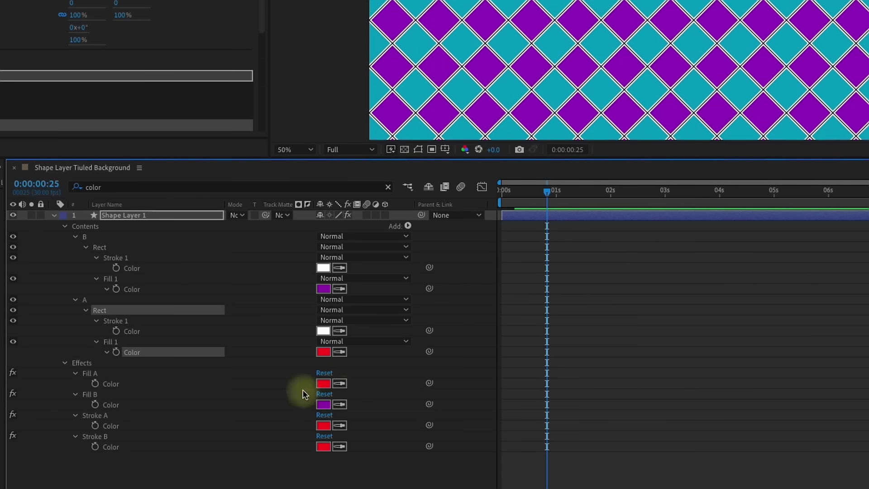
pyautogui.click(323, 384)
pyautogui.hotkey('ctrl', 'v')
pyautogui.click(601, 196)
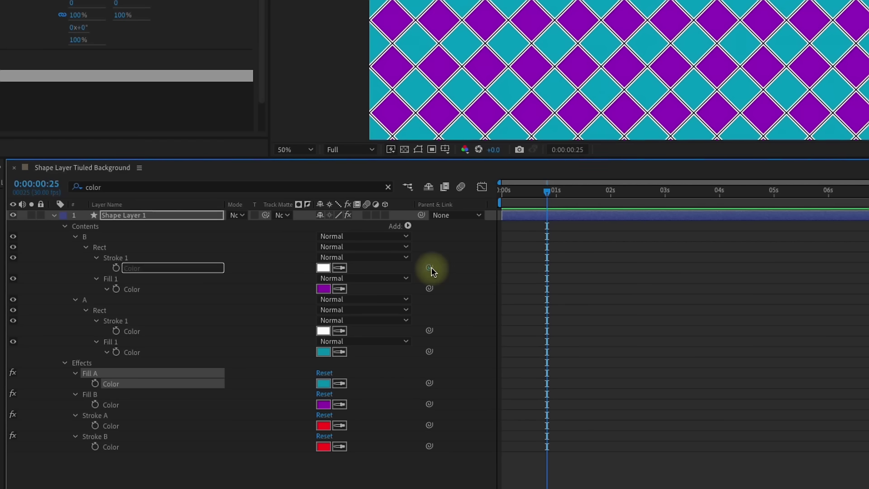
# Link both groups' stroke colours to Stroke A and Stroke B, setting both to white (FFFFFF)
pyautogui.moveTo(429, 268)
pyautogui.mouseDown()
pyautogui.moveTo(99, 426)
pyautogui.moveTo(113, 427)
pyautogui.mouseUp()
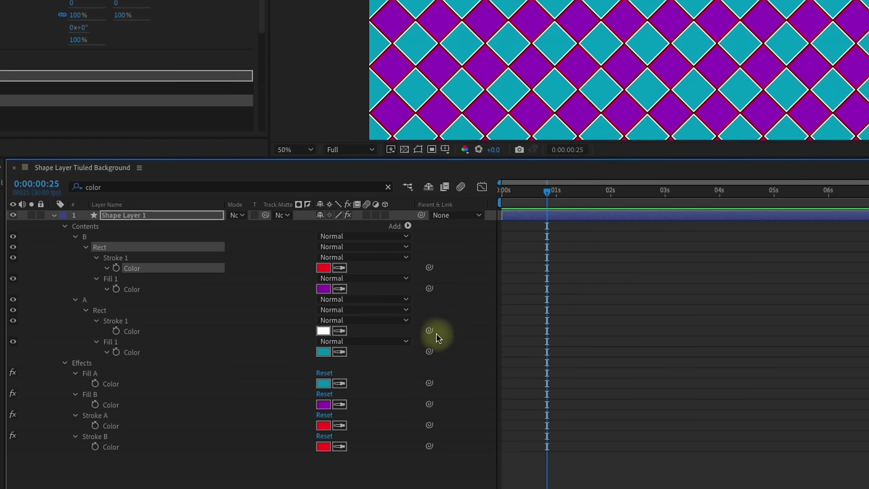
pyautogui.moveTo(429, 331); pyautogui.dragTo(120, 448)
pyautogui.click(323, 426)
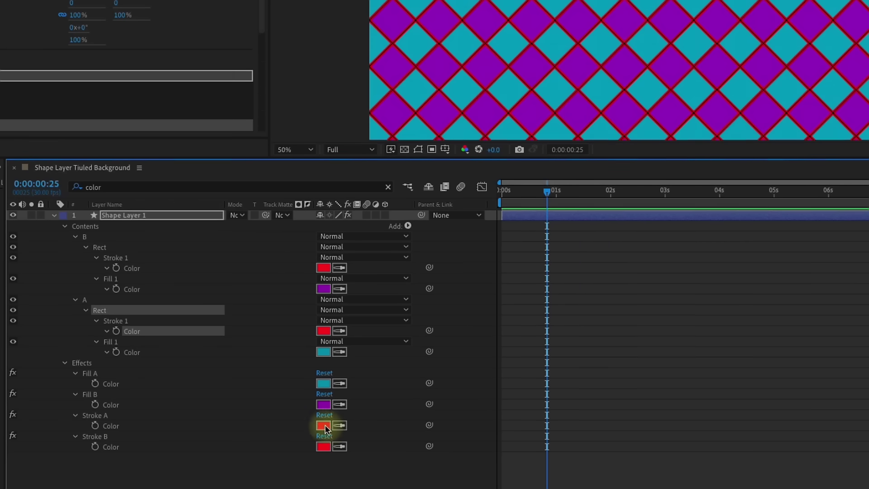
pyautogui.hotkey('ctrl', 'v')
pyautogui.click(593, 204)
pyautogui.click(324, 447)
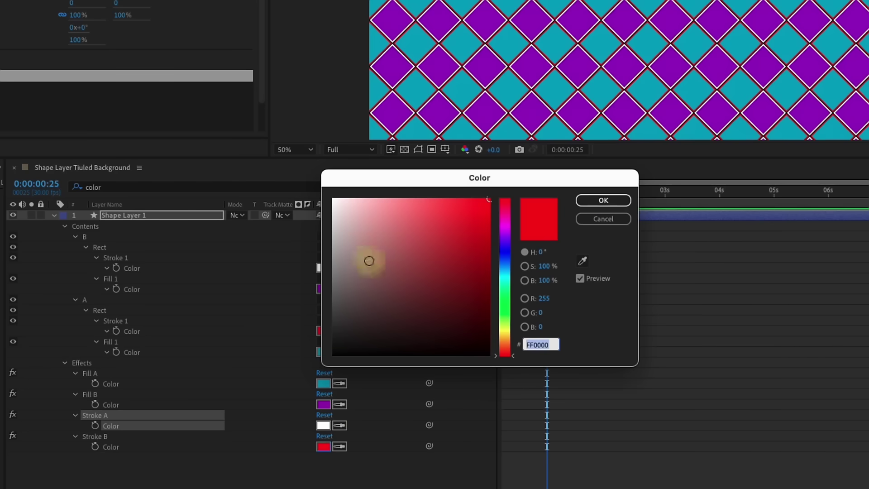
pyautogui.moveTo(368, 259); pyautogui.dragTo(332, 197)
pyautogui.click(606, 200)
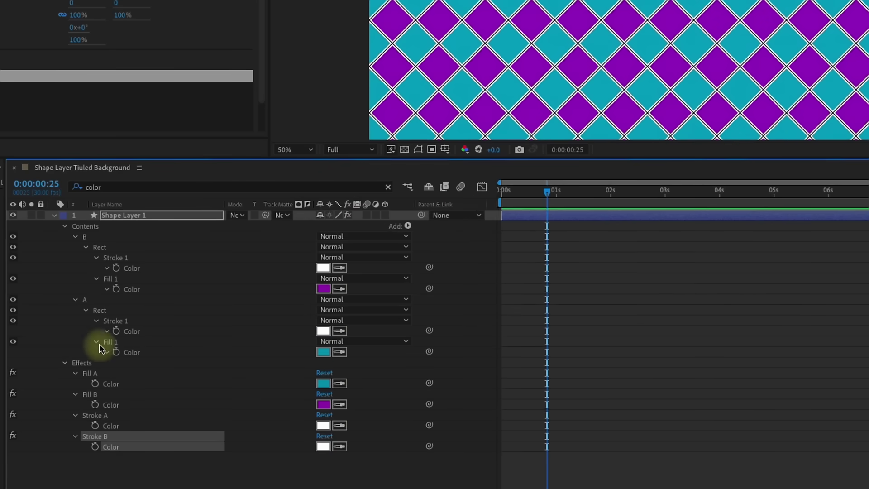
pyautogui.click(65, 362)
pyautogui.click(461, 275)
# Change the Fill A colour to green
pyautogui.click(75, 347)
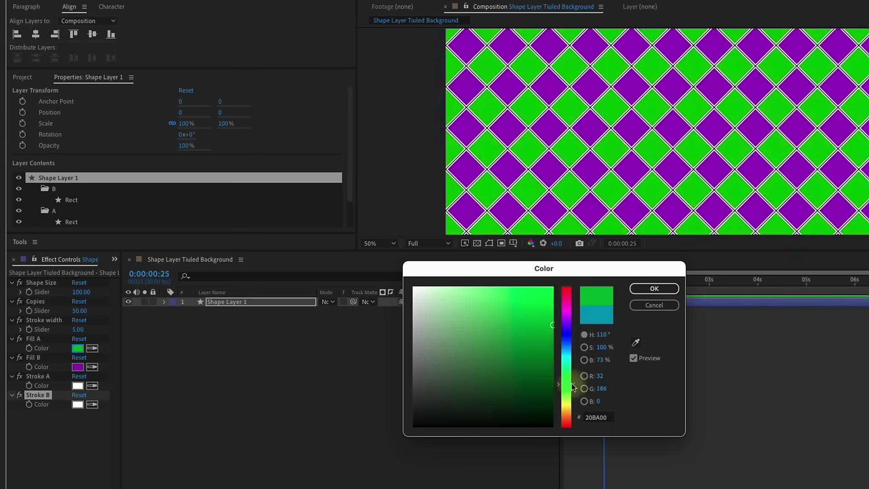
pyautogui.moveTo(563, 389); pyautogui.dragTo(563, 382)
pyautogui.click(654, 289)
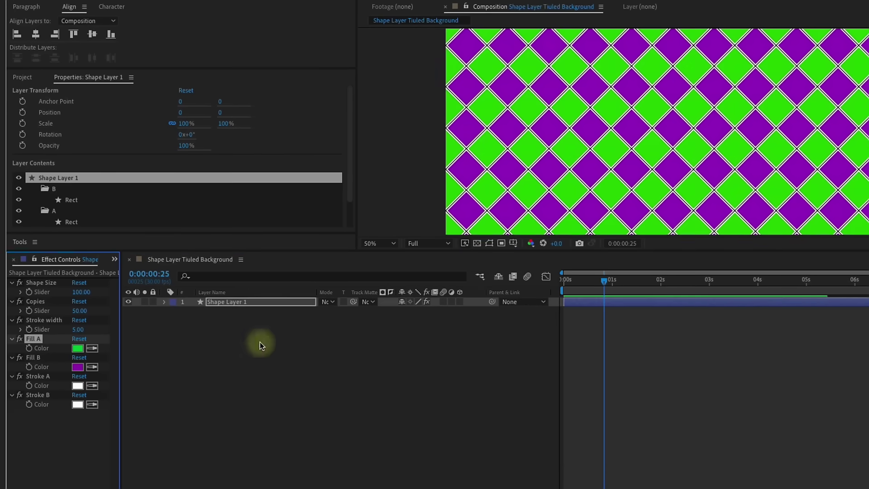
# Duplicate the Stroke width slider, move it below Stroke B and rename it Roundness A
pyautogui.click(232, 300)
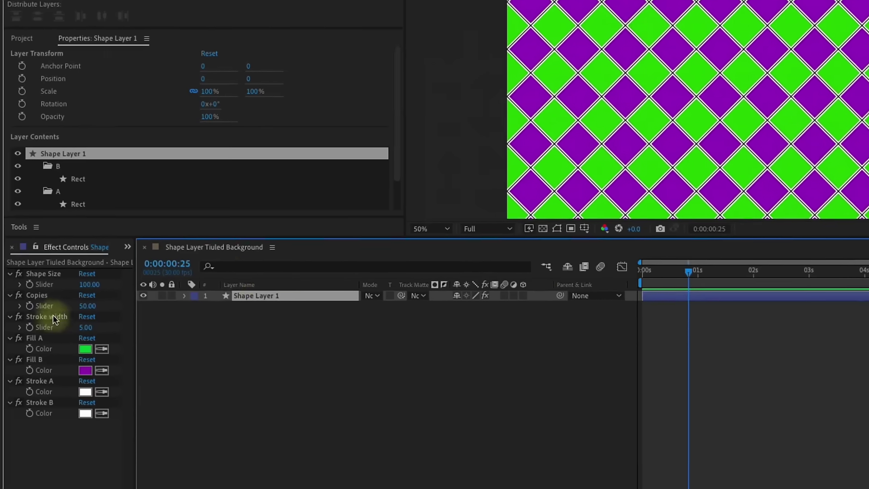
pyautogui.click(54, 316)
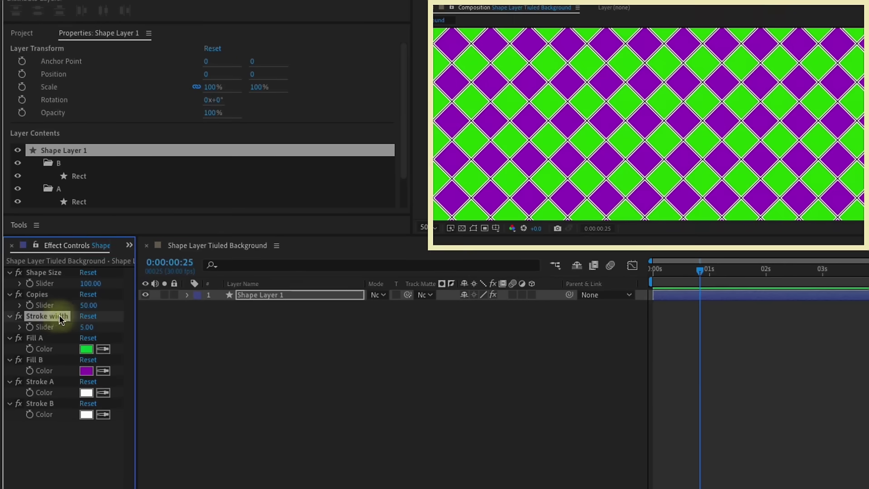
pyautogui.hotkey('ctrl', 'd')
pyautogui.moveTo(48, 341); pyautogui.dragTo(57, 485)
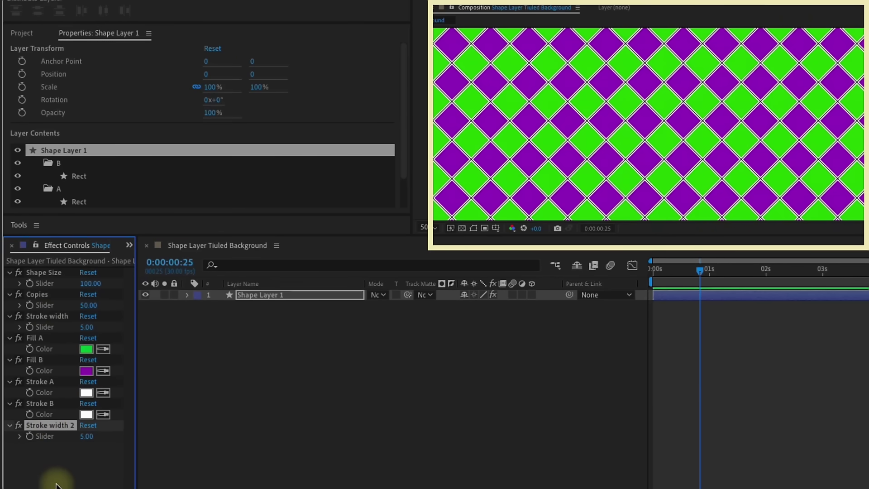
pyautogui.press('Return')
pyautogui.write('Roundnes')
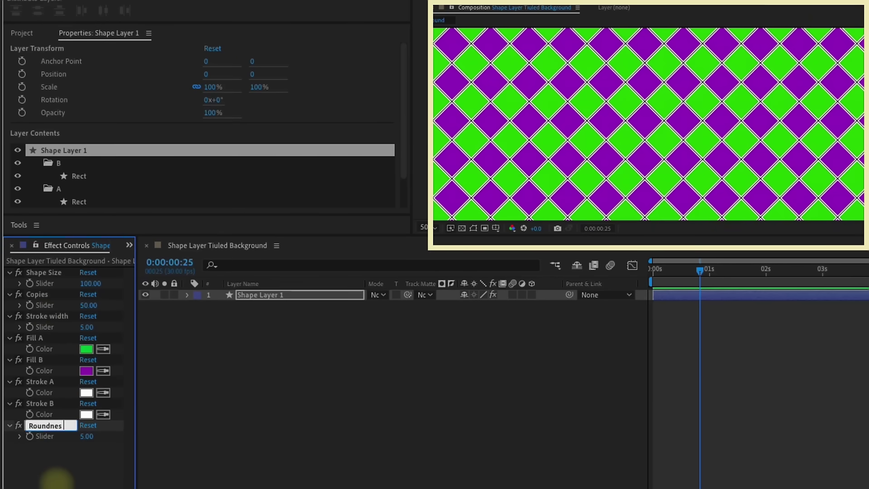
pyautogui.write('s A')
pyautogui.press('Return')
# Duplicate Roundness A and rename the copy Roundness B
pyautogui.click(40, 425)
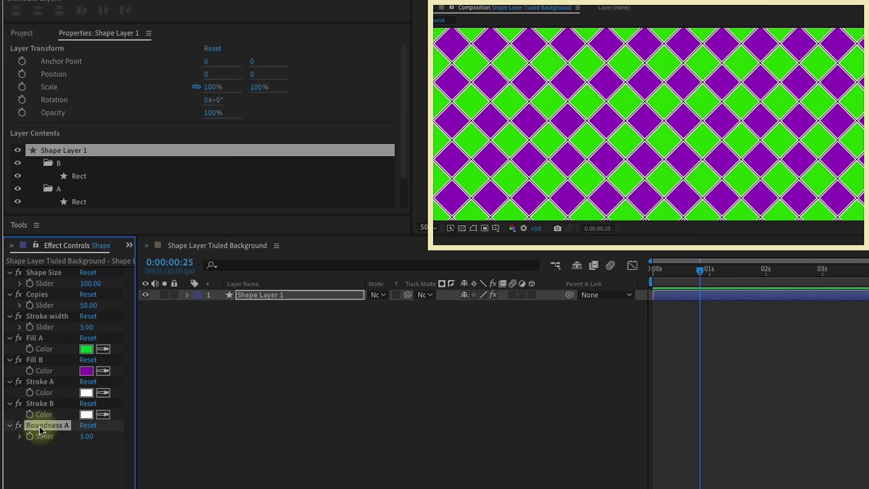
pyautogui.hotkey('ctrl', 'd')
pyautogui.press('Return')
pyautogui.press('BackSpace')
pyautogui.press('BackSpace')
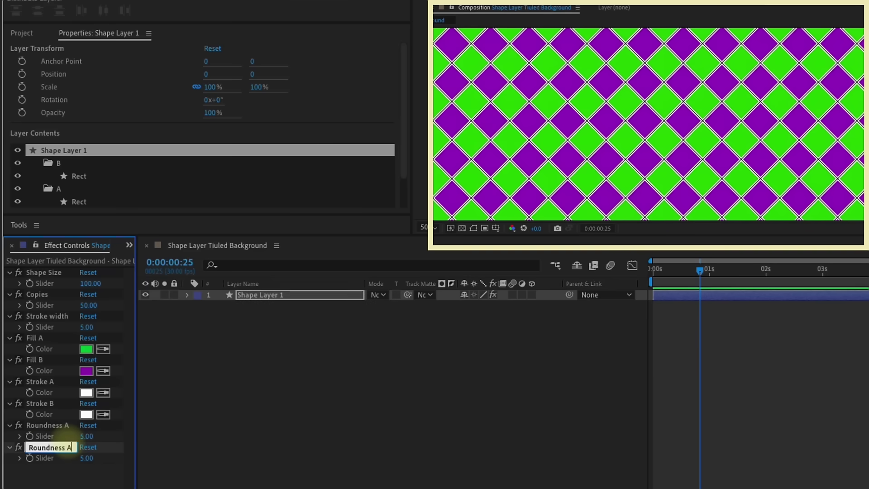
pyautogui.write('B')
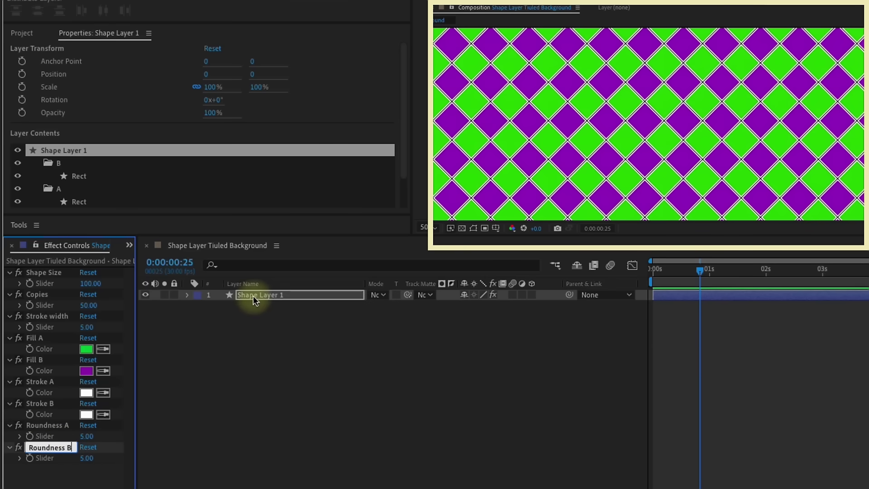
pyautogui.click(253, 295)
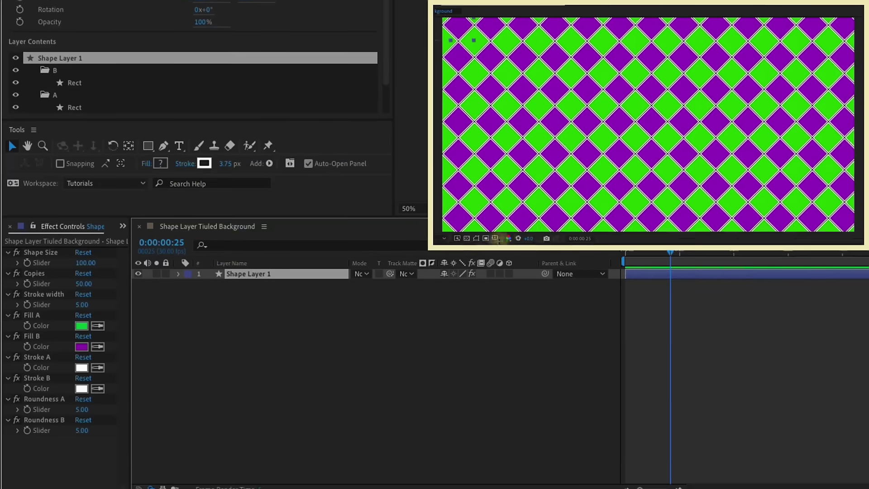
pyautogui.click(240, 265)
# Search 'roundn' and link groups A and B rectangle Roundness to the Roundness A and B sliders
pyautogui.write('roundn')
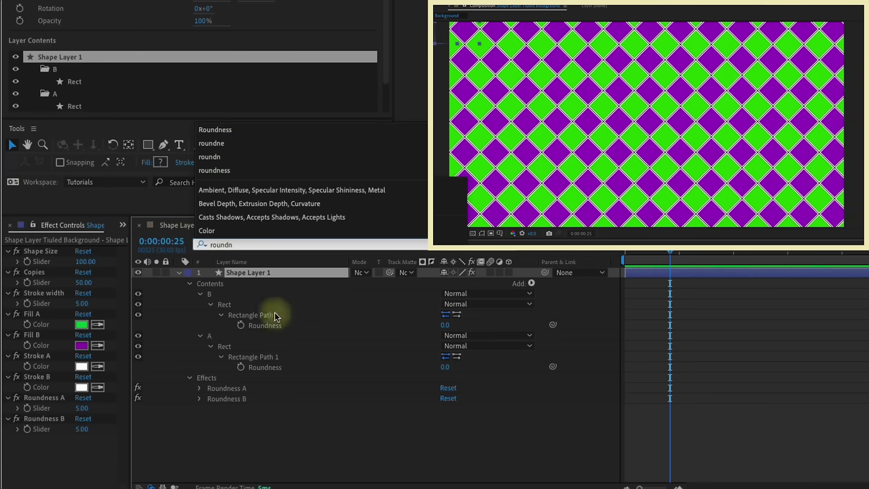
pyautogui.press('Return')
pyautogui.click(260, 370)
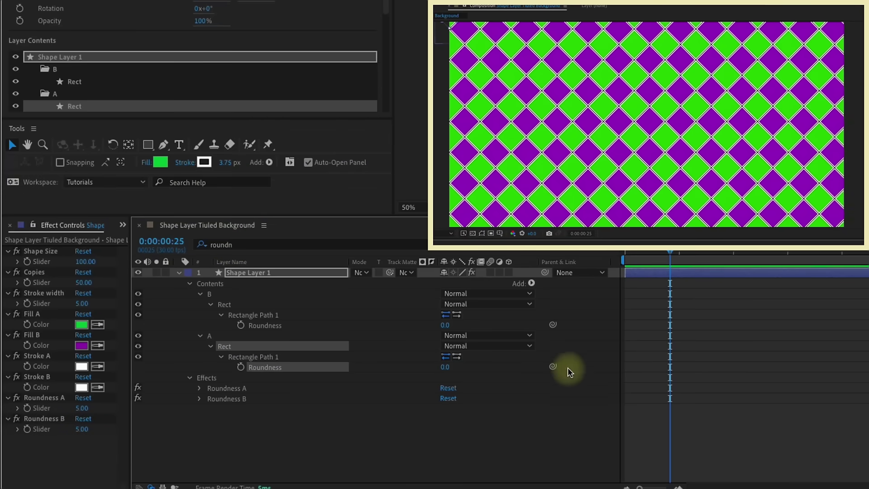
pyautogui.moveTo(553, 367); pyautogui.dragTo(53, 411)
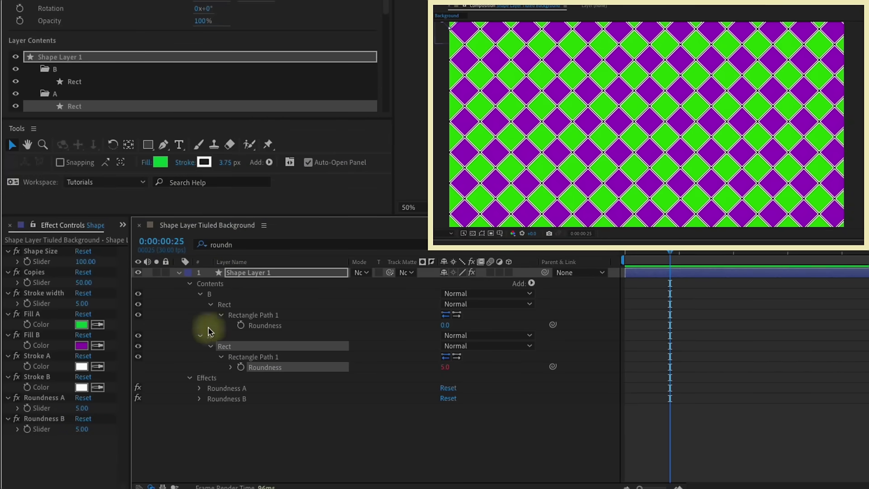
pyautogui.click(264, 325)
pyautogui.moveTo(553, 325); pyautogui.dragTo(42, 429)
# Test Roundness B, trying 20 and higher values before entering 15
pyautogui.click(88, 428)
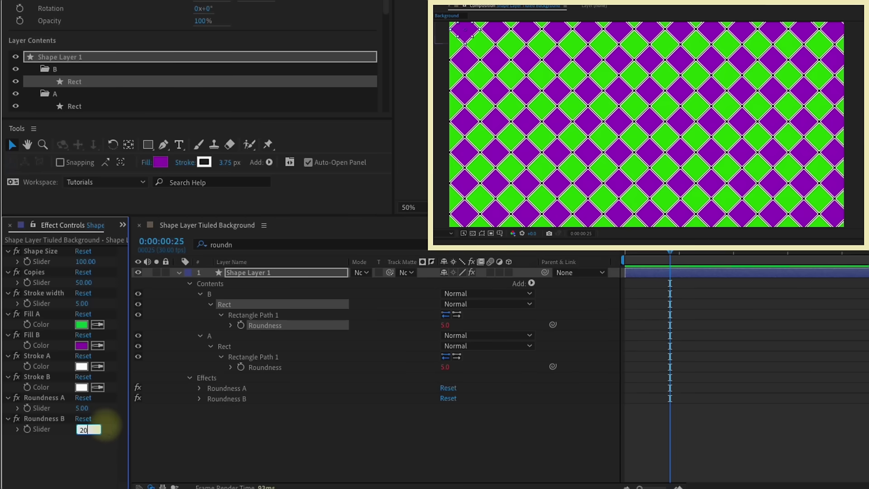
pyautogui.click(107, 421)
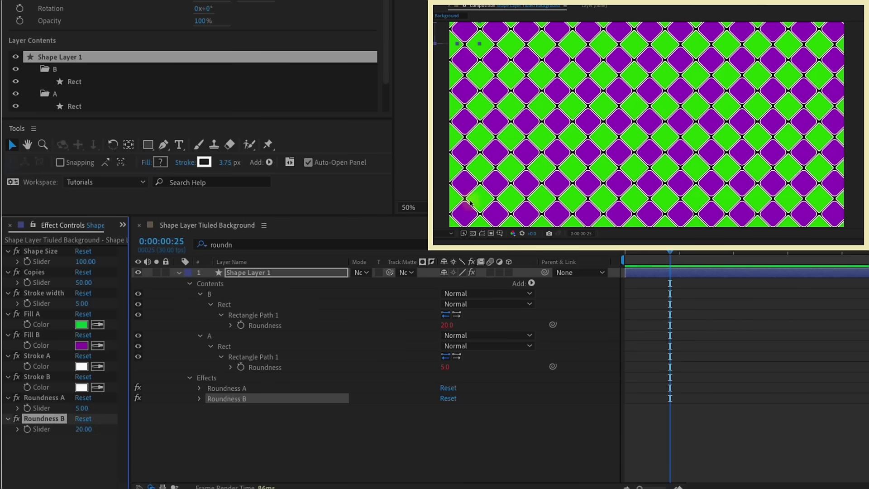
pyautogui.moveTo(81, 428); pyautogui.dragTo(116, 427)
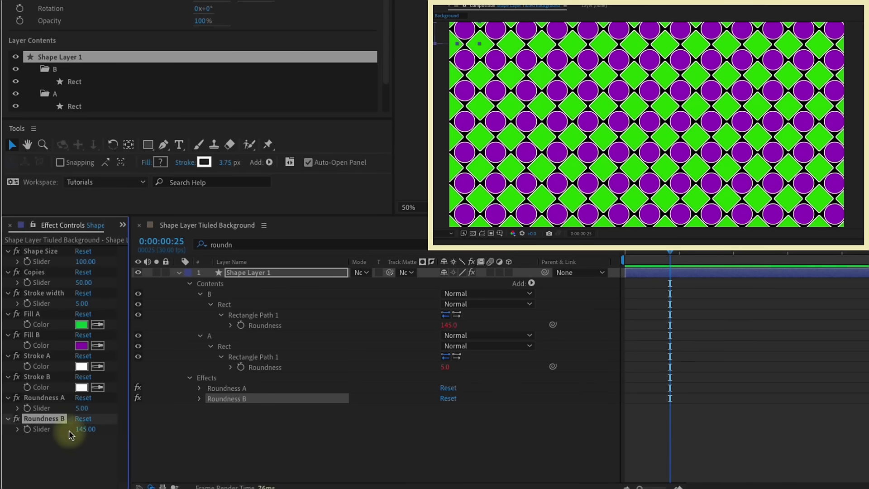
pyautogui.click(86, 428)
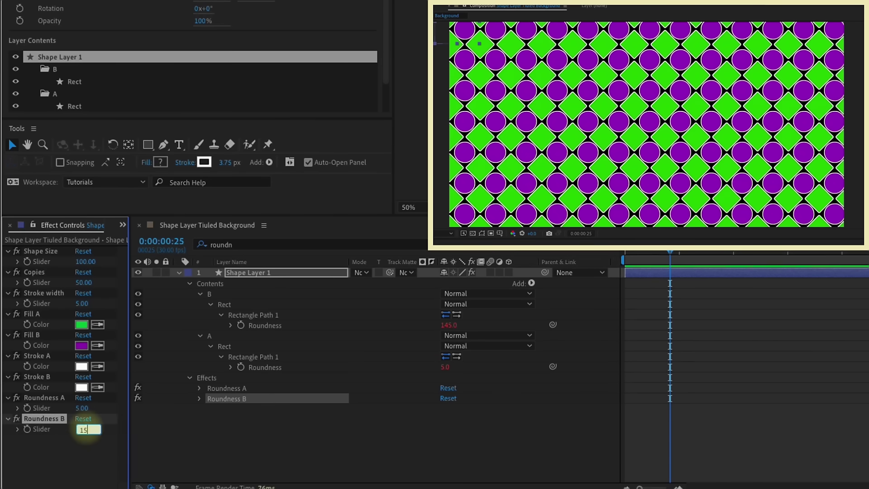
pyautogui.write('15')
pyautogui.press('Return')
# Lower Roundness B, then duplicate it into new sliders named Rotation A and Rotation B
pyautogui.moveTo(85, 430); pyautogui.dragTo(41, 401)
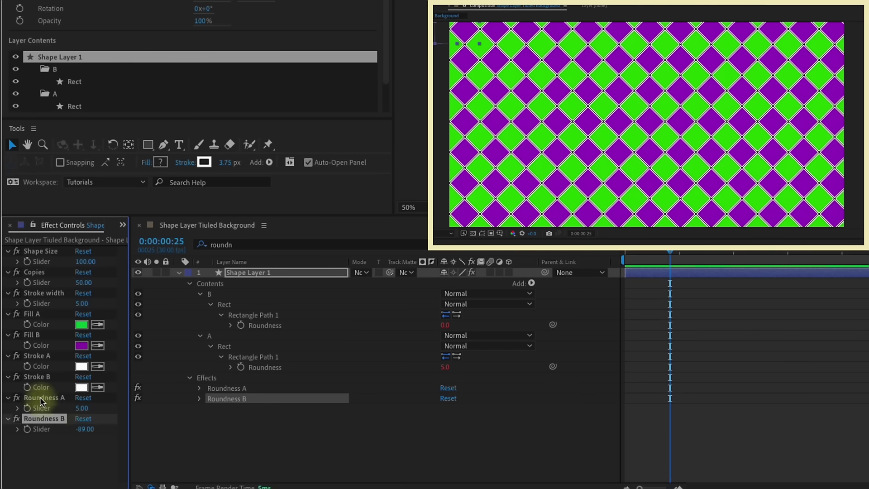
pyautogui.click(41, 399)
pyautogui.click(41, 418)
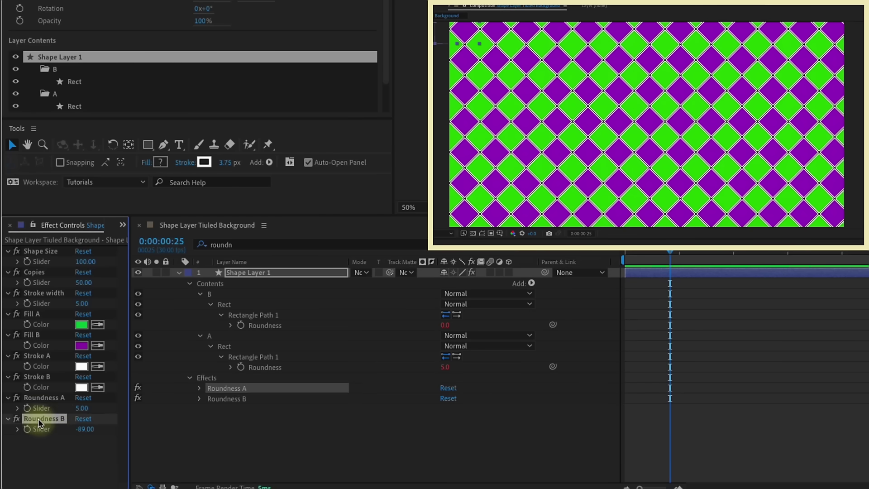
pyautogui.hotkey('ctrl', 'd')
pyautogui.press('Return')
pyautogui.write('R')
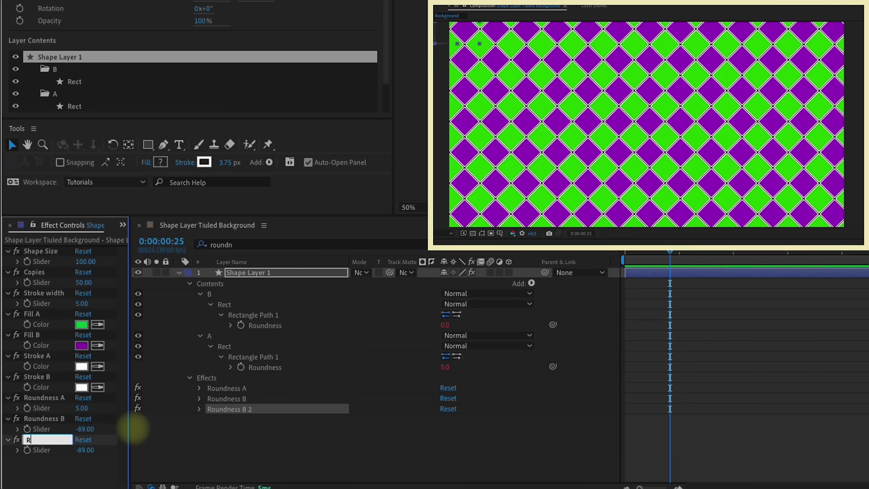
pyautogui.write('otation A')
pyautogui.press('Return')
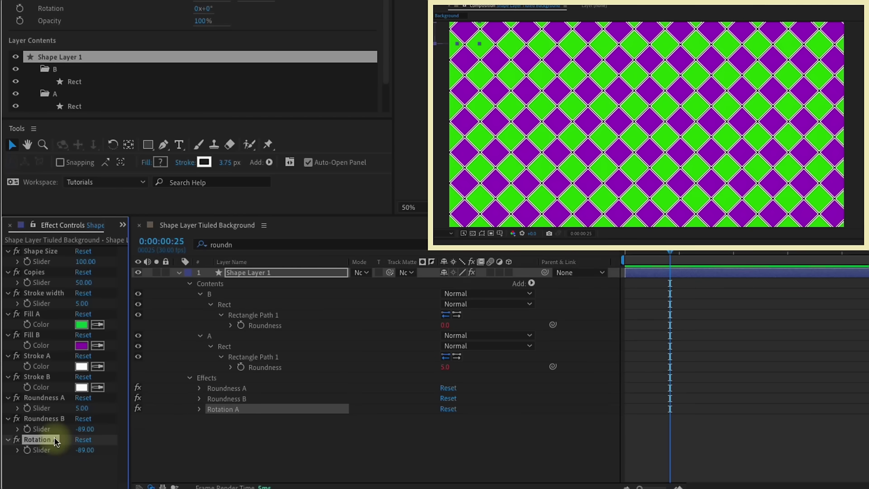
pyautogui.hotkey('ctrl', 'd')
pyautogui.press('Return')
pyautogui.write('Rotatio')
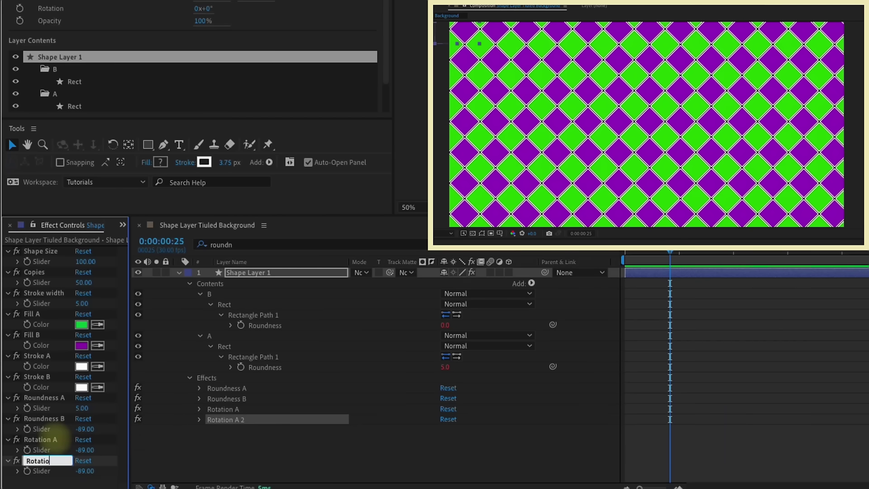
pyautogui.write('n B')
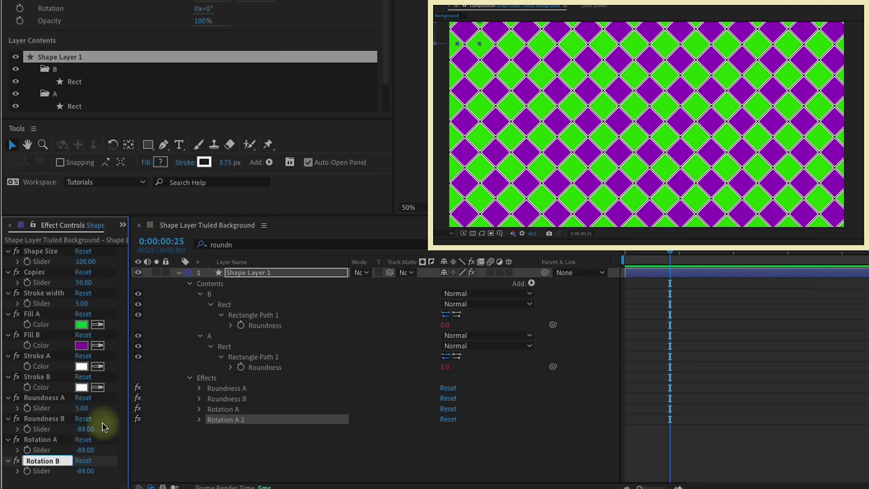
pyautogui.click(240, 272)
# Reveal group B rectangle's transform properties after trying a 'rotation' property search
pyautogui.click(236, 244)
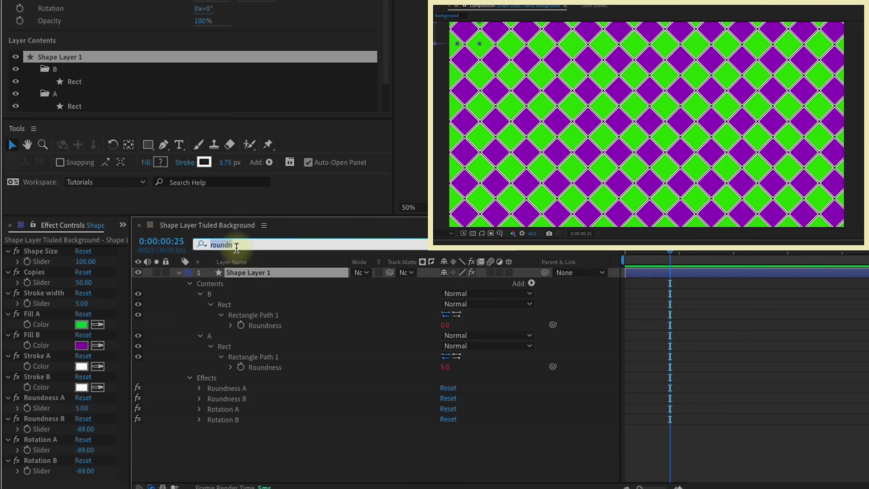
pyautogui.write('rotation')
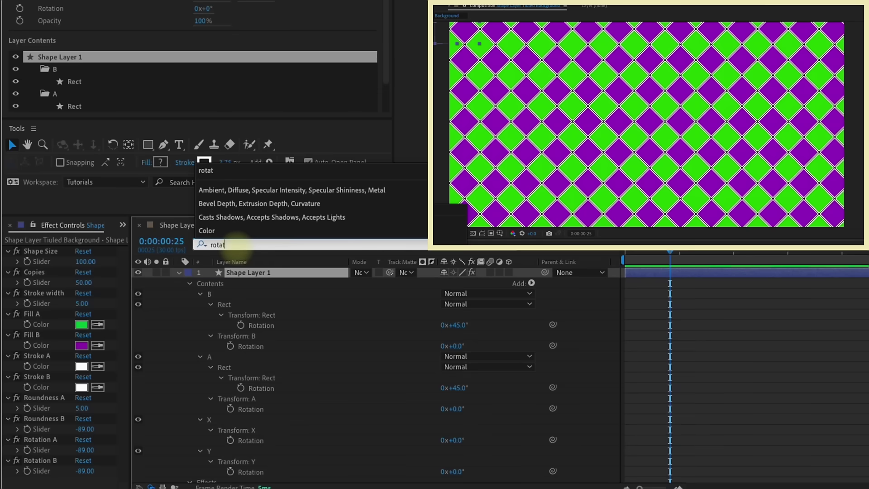
pyautogui.click(513, 249)
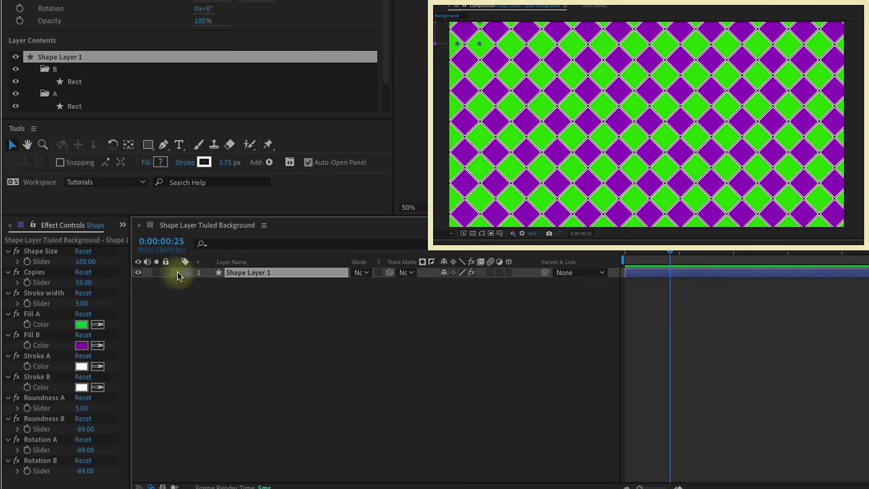
pyautogui.click(179, 272)
pyautogui.click(209, 295)
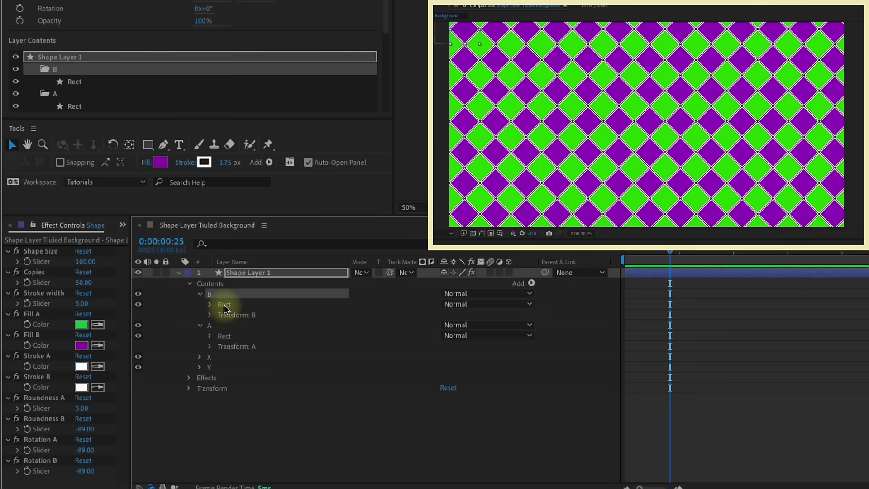
pyautogui.click(224, 305)
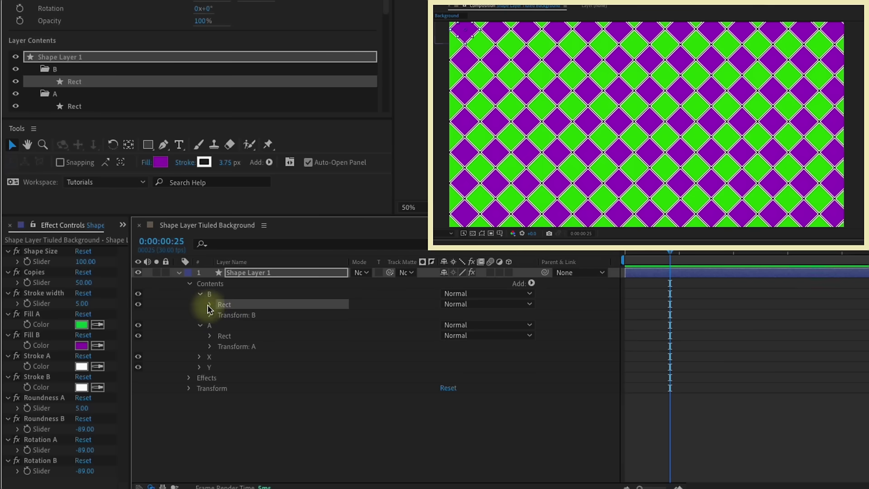
pyautogui.click(209, 304)
pyautogui.click(222, 347)
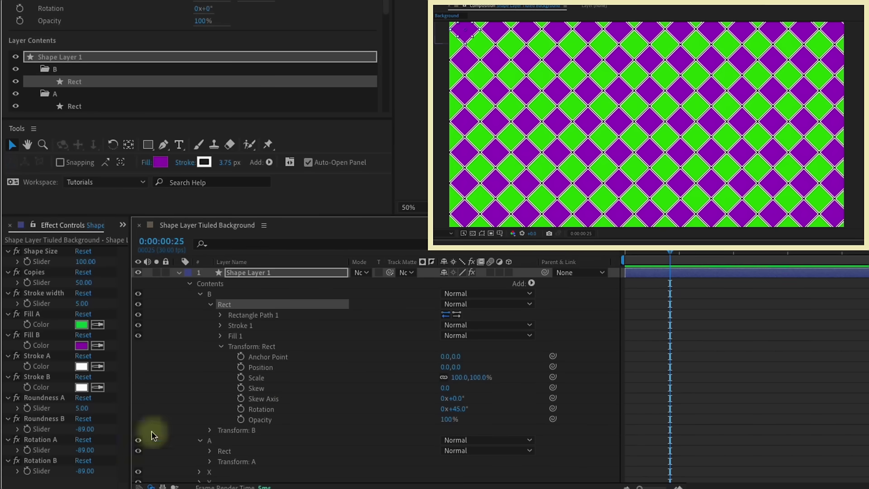
# Set Rotation B to 45 and link group B rectangle's rotation to it
pyautogui.click(84, 450)
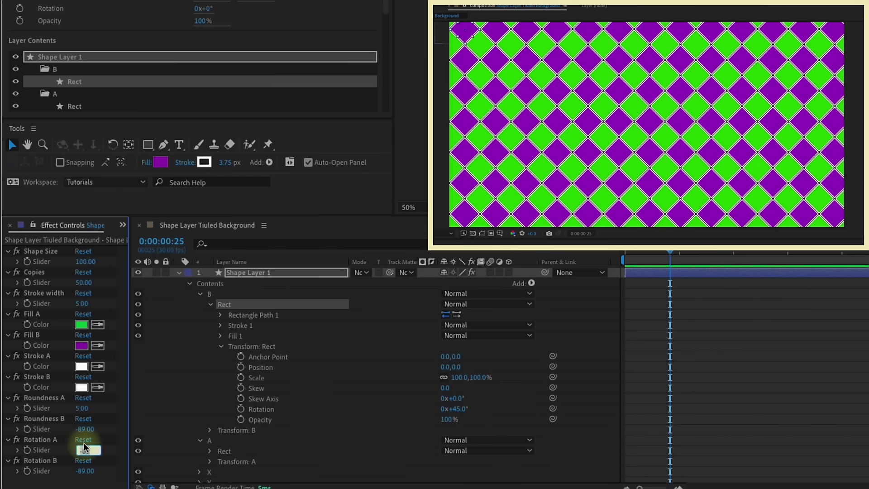
pyautogui.click(84, 471)
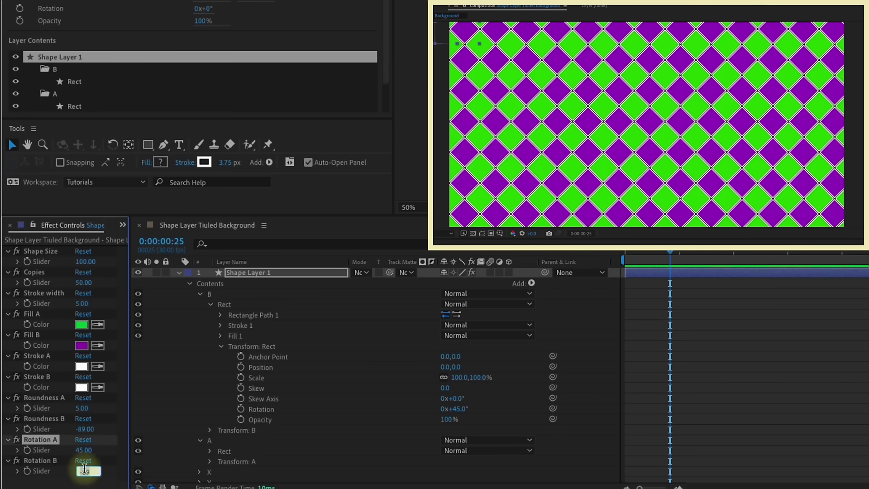
pyautogui.write('45')
pyautogui.press('Return')
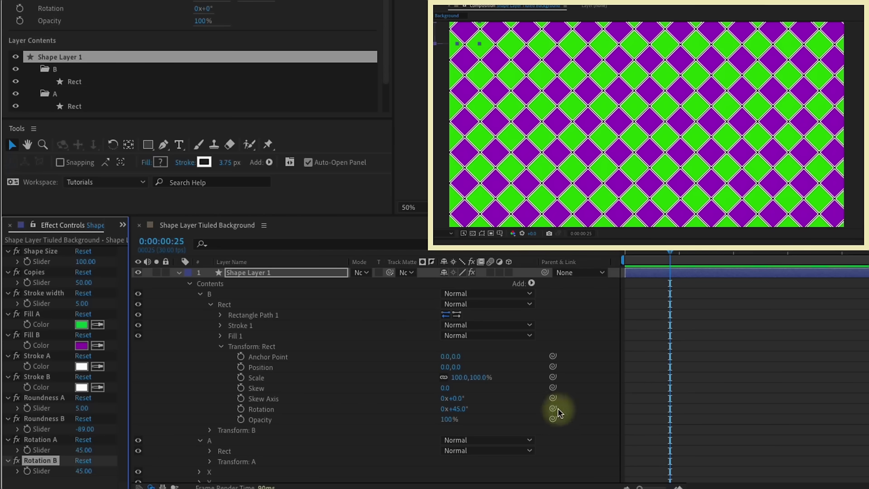
pyautogui.moveTo(554, 411); pyautogui.dragTo(46, 470)
# Link group A rectangle's rotation to the Rotation A slider
pyautogui.click(199, 295)
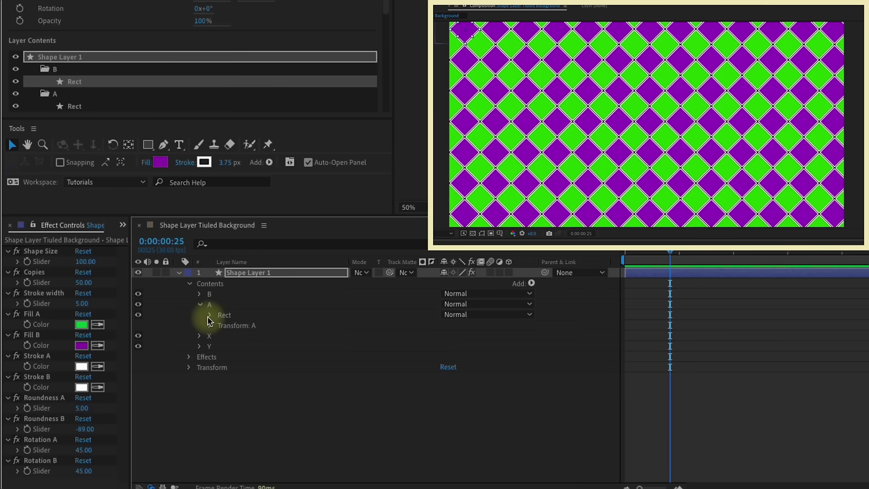
pyautogui.click(209, 316)
pyautogui.click(221, 357)
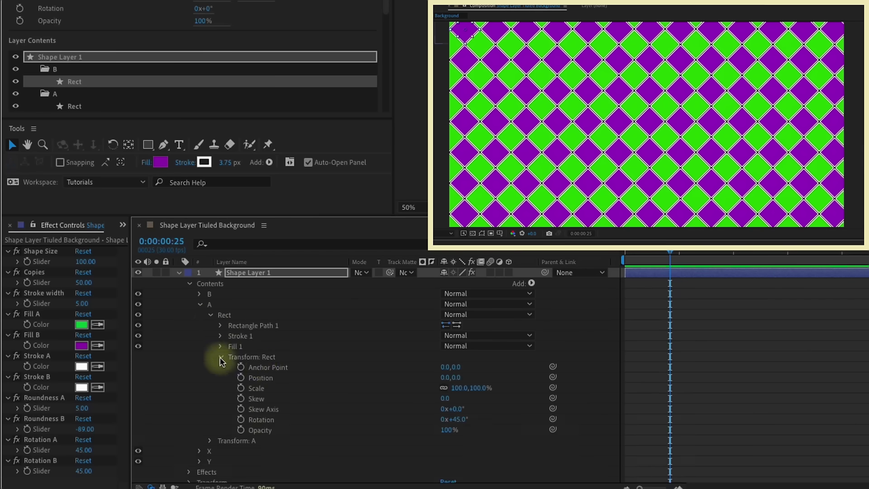
pyautogui.click(298, 423)
pyautogui.moveTo(553, 419); pyautogui.dragTo(82, 450)
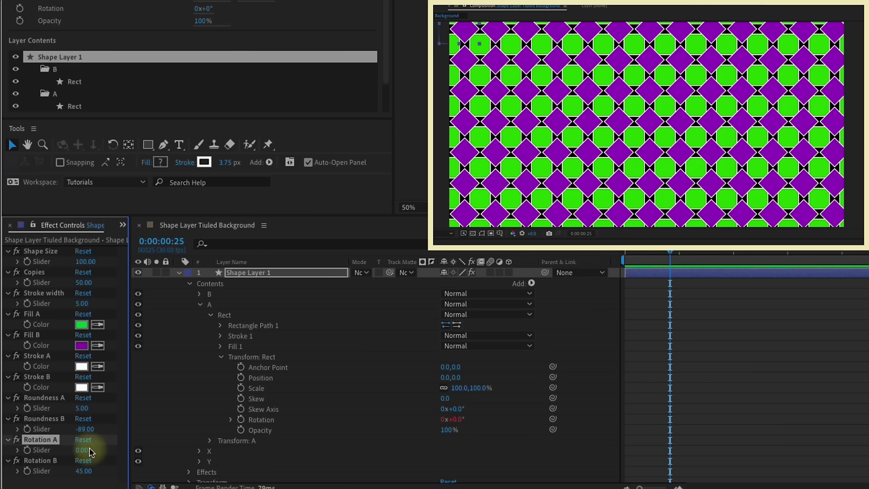
# Try slider values: Roundness A 50, Rotation B 0, then Roundness A 15
pyautogui.click(84, 408)
pyautogui.write('50')
pyautogui.press('Return')
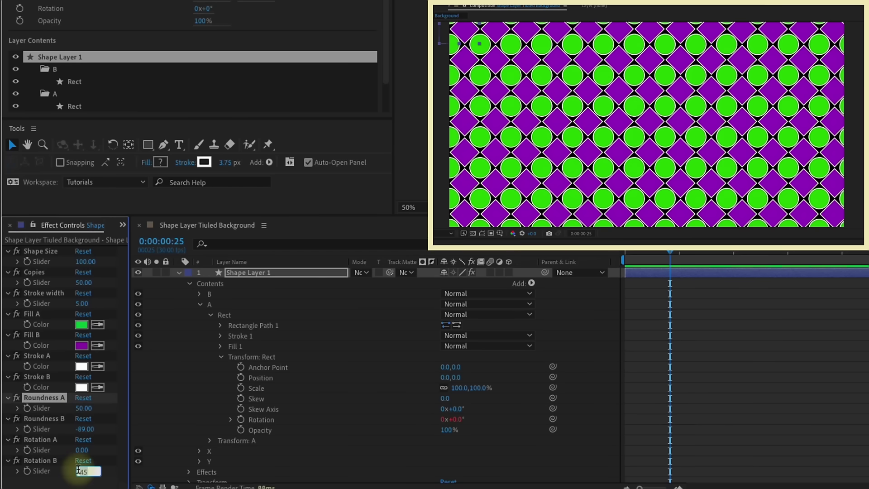
pyautogui.press('Return')
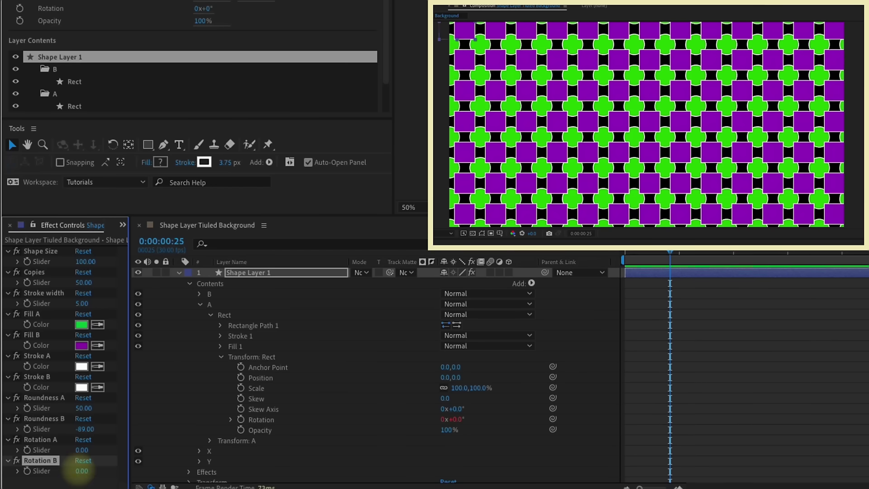
pyautogui.click(80, 470)
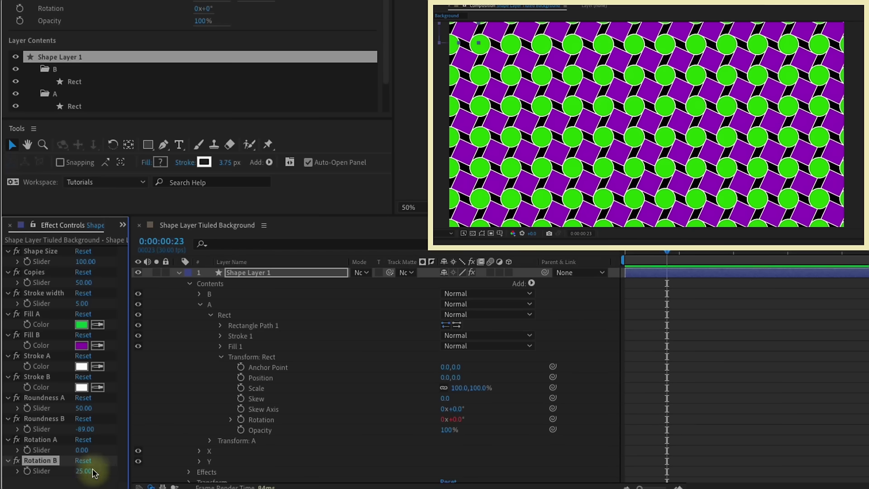
pyautogui.click(84, 408)
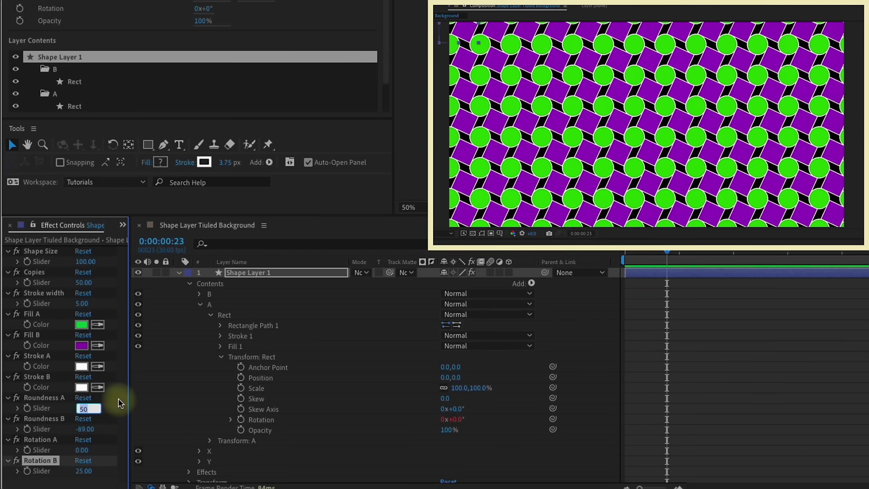
pyautogui.write('15')
pyautogui.press('Return')
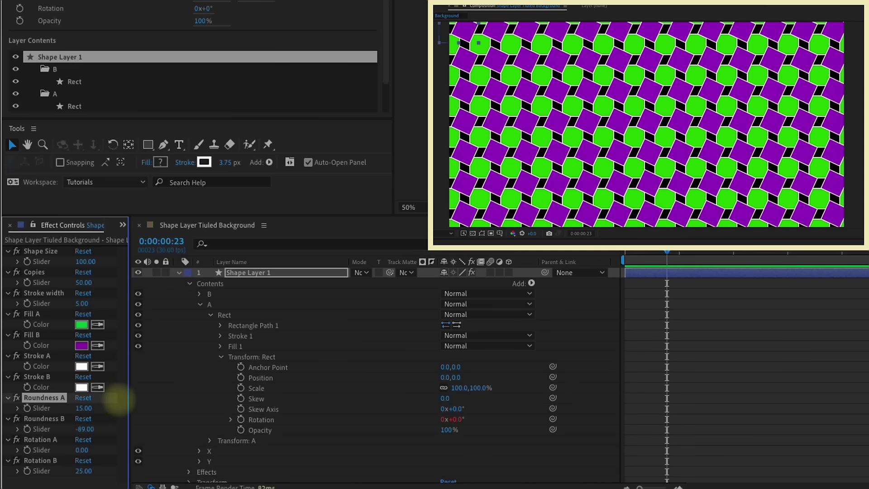
# Set Rotation A and Rotation B to 45 and both Roundness sliders to 0
pyautogui.click(83, 450)
pyautogui.press('Return')
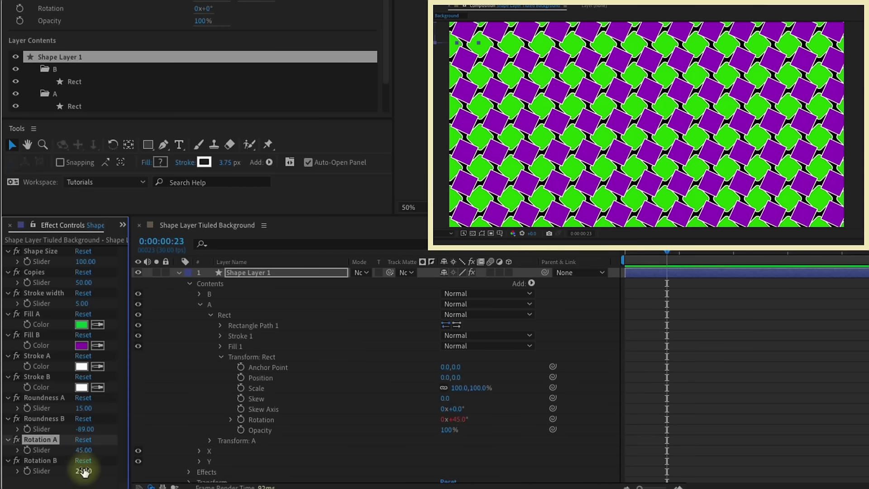
pyautogui.write('45')
pyautogui.press('Return')
pyautogui.click(84, 408)
pyautogui.write('0')
pyautogui.press('Return')
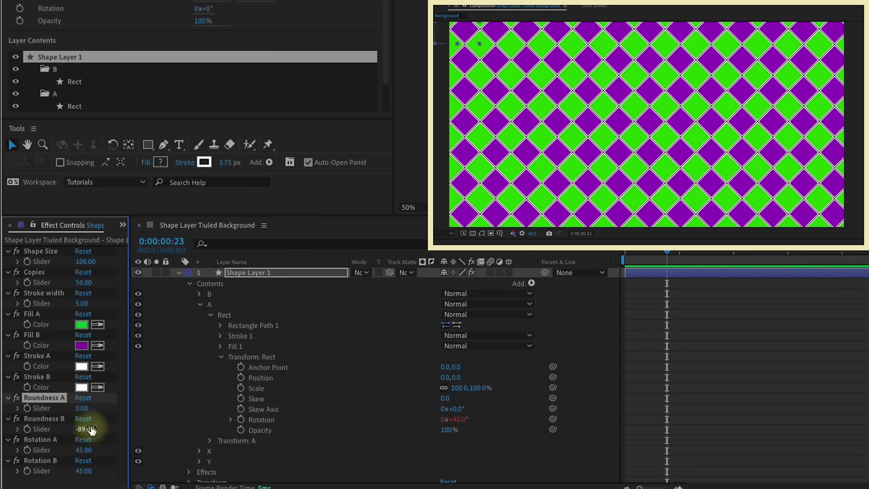
pyautogui.click(83, 429)
pyautogui.write('0')
pyautogui.press('Return')
pyautogui.click(199, 304)
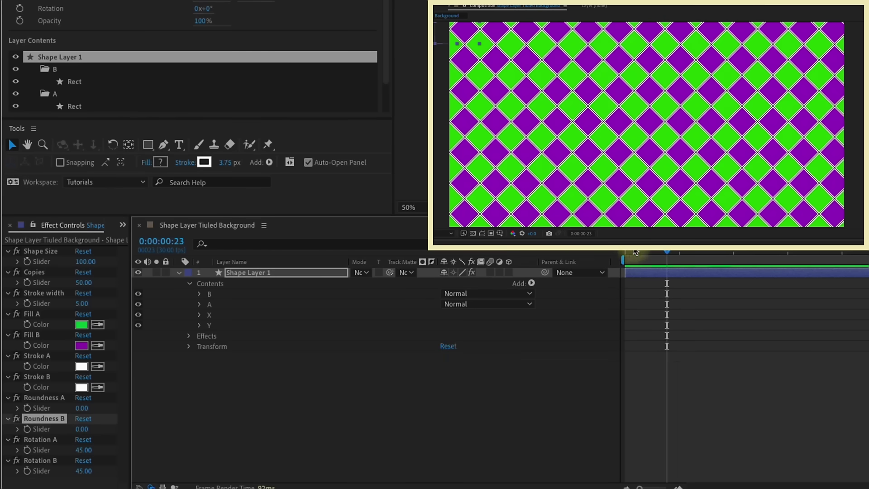
# Open group B's Rect transform and trial scale changes on Rect and Transform: B
pyautogui.moveTo(636, 252); pyautogui.dragTo(609, 251)
pyautogui.click(206, 294)
pyautogui.click(199, 294)
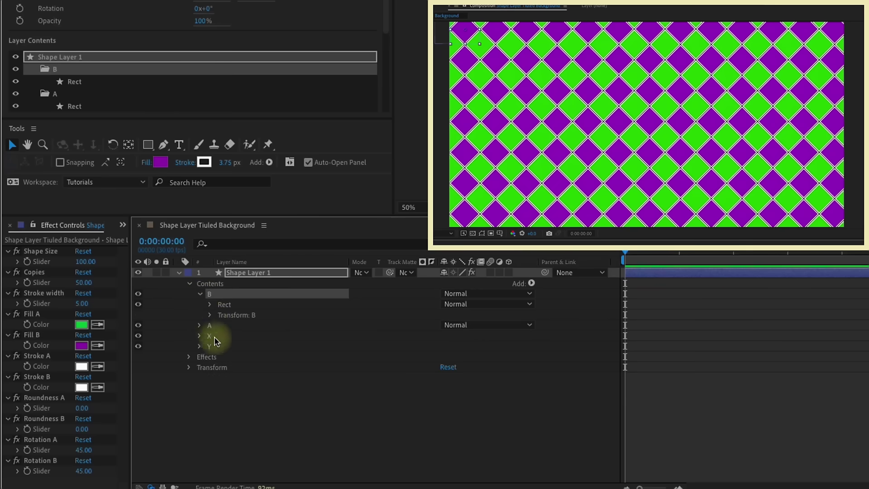
pyautogui.click(210, 304)
pyautogui.click(221, 345)
pyautogui.click(231, 346)
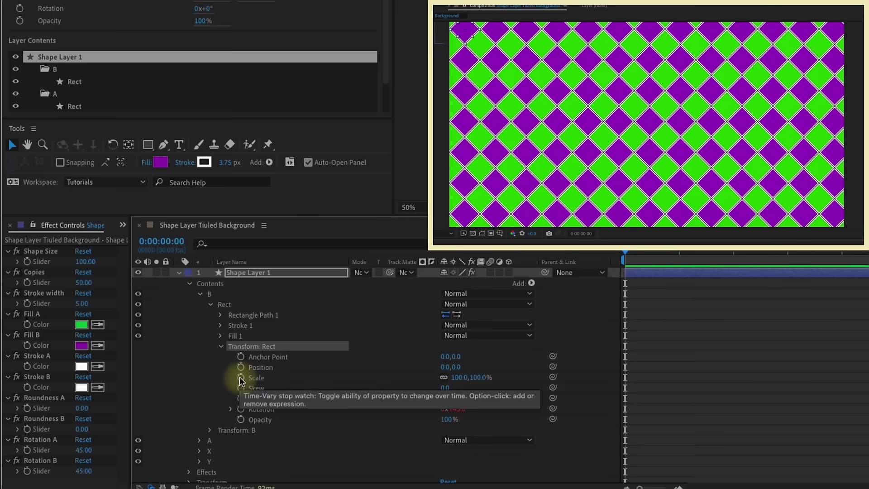
pyautogui.click(220, 315)
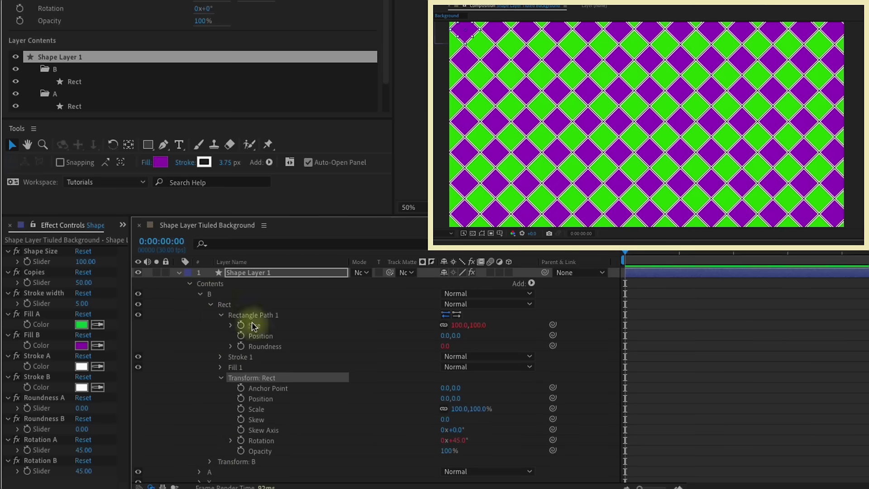
pyautogui.click(221, 315)
pyautogui.click(209, 430)
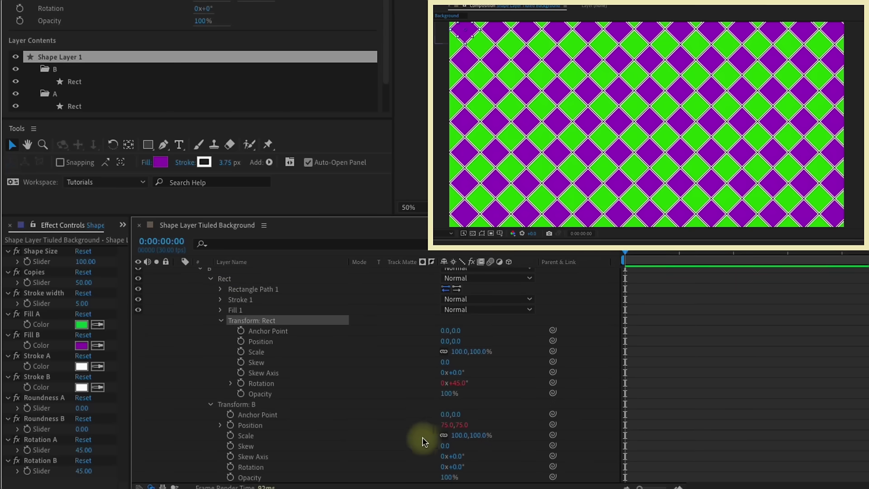
pyautogui.moveTo(453, 351); pyautogui.dragTo(433, 347)
pyautogui.hotkey('ctrl', 'z')
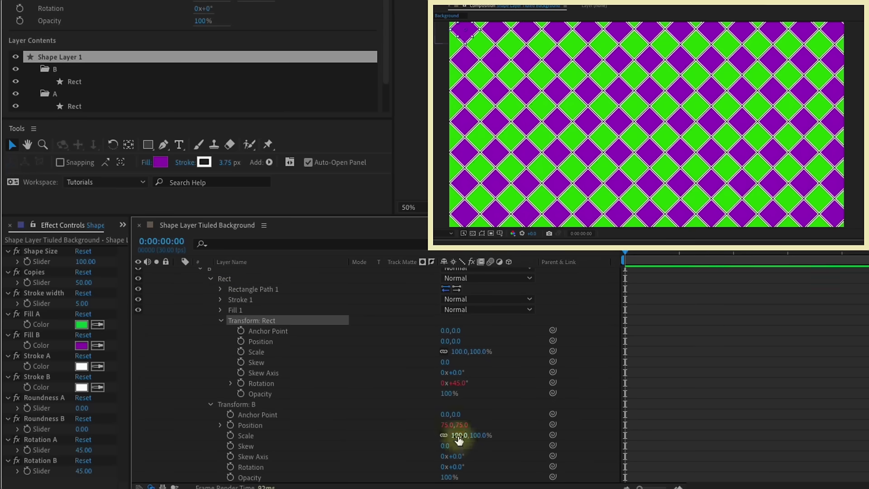
pyautogui.moveTo(461, 435)
pyautogui.mouseDown()
pyautogui.moveTo(404, 431)
pyautogui.moveTo(450, 417)
pyautogui.moveTo(448, 426)
pyautogui.mouseUp()
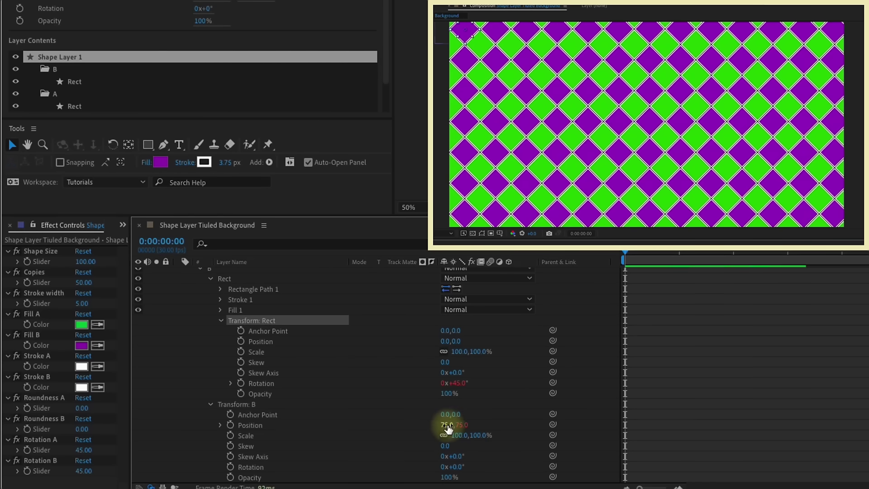
pyautogui.click(211, 404)
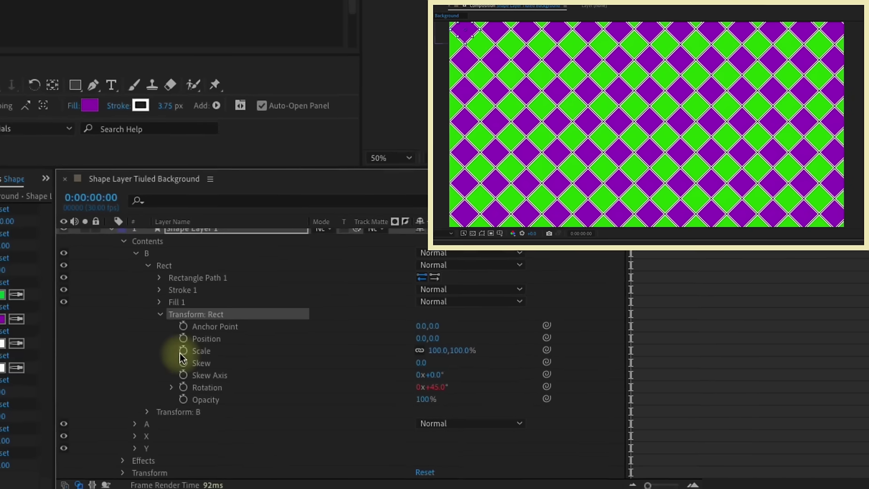
# Keyframe group B's Rect Scale at 0% on frame 0 and 100% on frame 20
pyautogui.click(142, 337)
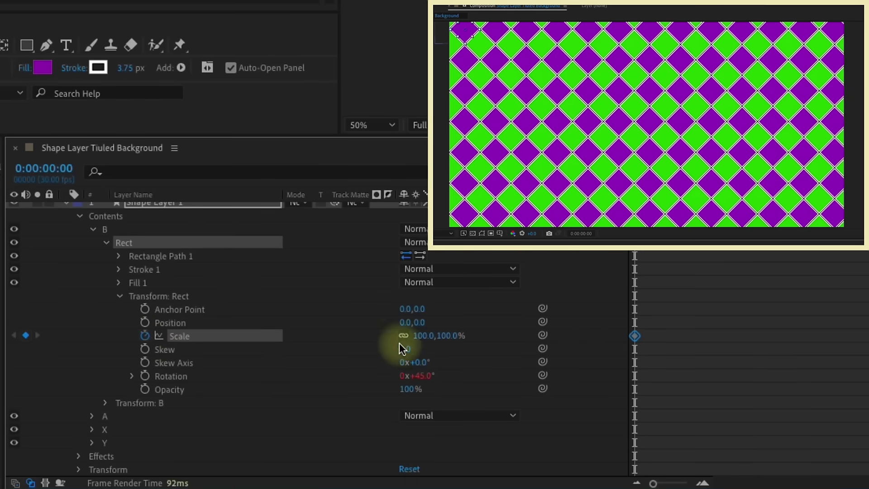
pyautogui.click(423, 338)
pyautogui.write('0')
pyautogui.press('Return')
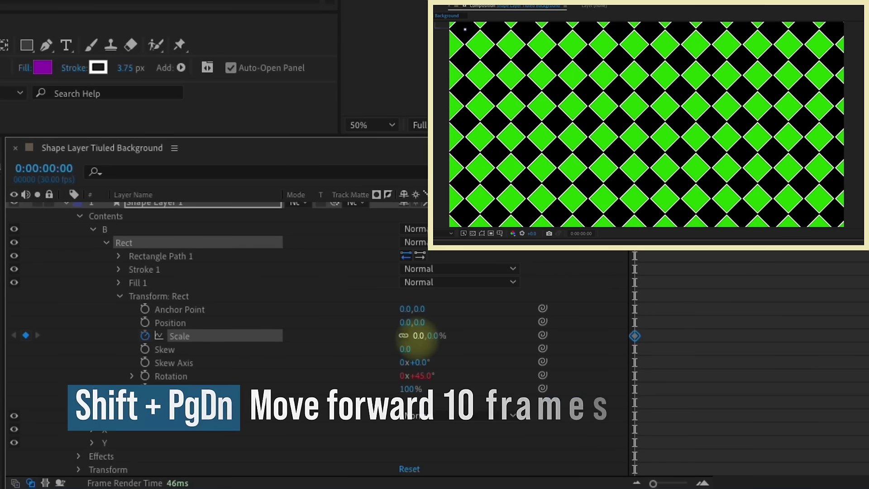
pyautogui.hotkey('shift', 'pagedown')
pyautogui.hotkey('shift', 'pagedown')
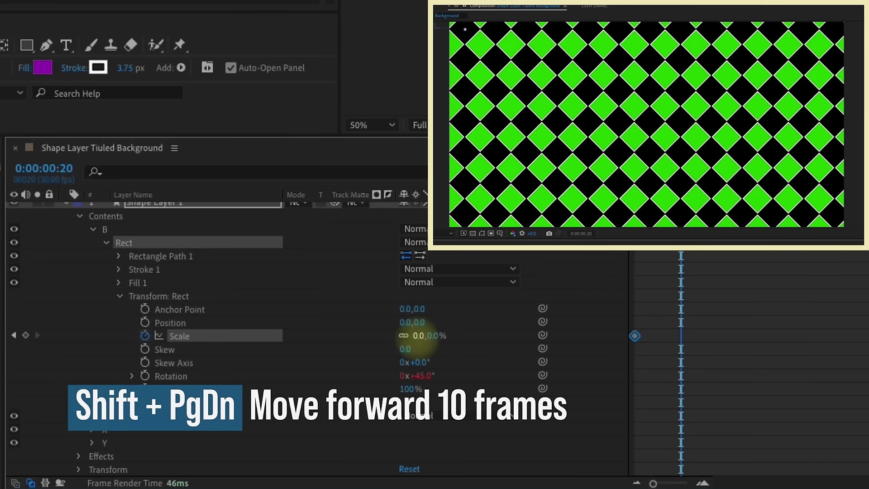
pyautogui.click(416, 336)
pyautogui.write('100')
pyautogui.press('Return')
# Apply Easy Ease, sharpen the influence in the speed graph, and preview
pyautogui.press('F9')
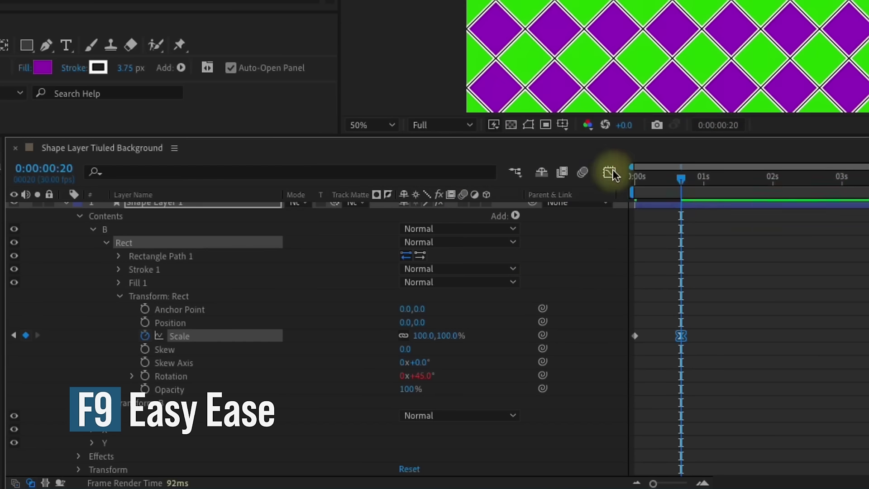
pyautogui.click(608, 173)
pyautogui.moveTo(667, 434); pyautogui.dragTo(632, 435)
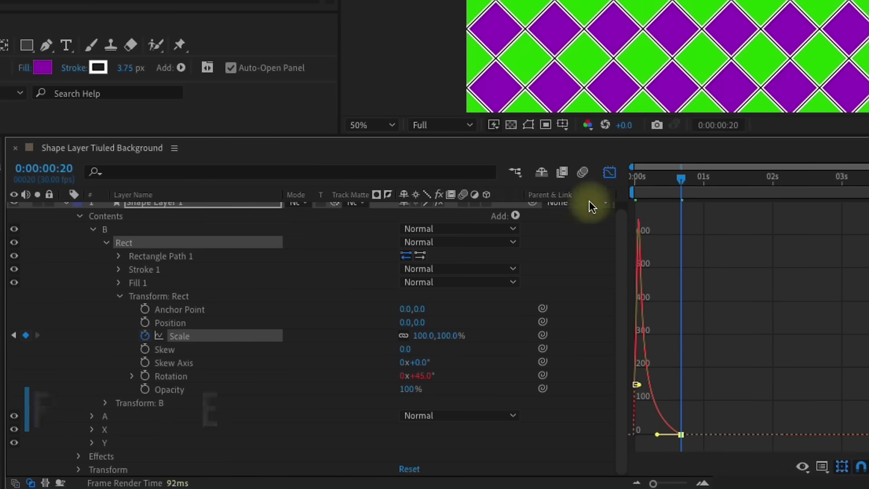
pyautogui.click(610, 172)
pyautogui.press('Home')
pyautogui.press('space')
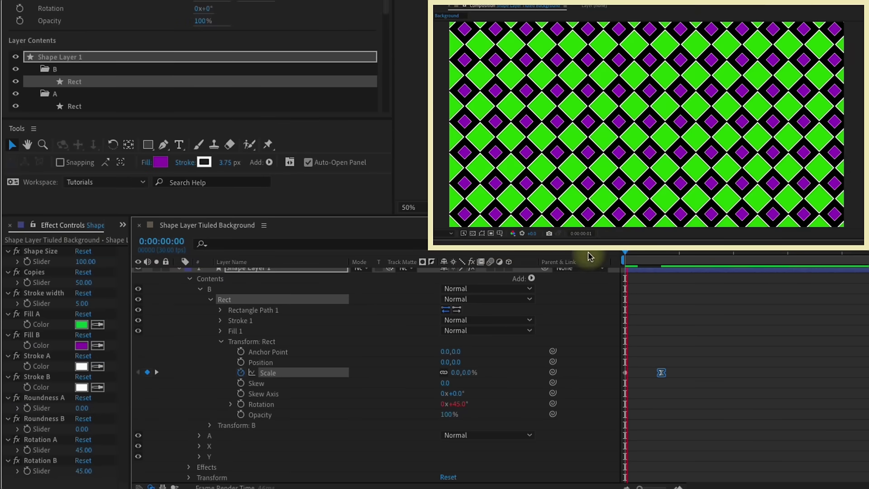
# Paste B's scale keyframes onto group A's Rect Scale at the first frame
pyautogui.click(270, 373)
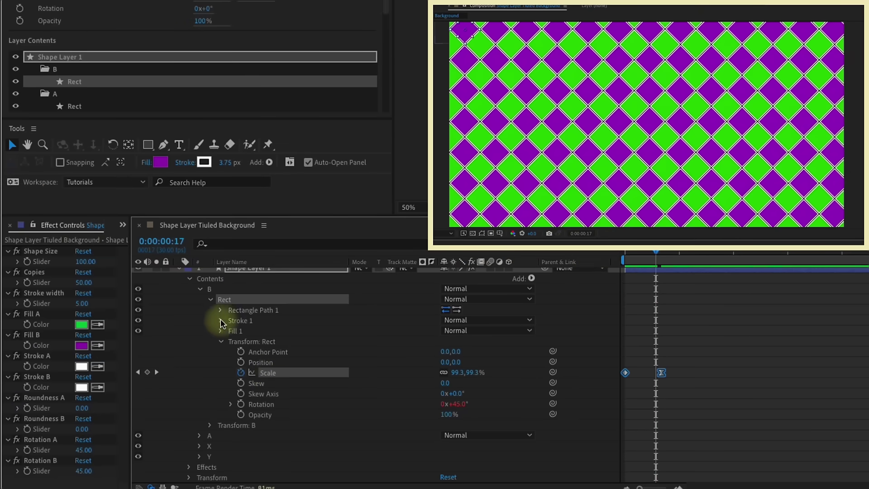
pyautogui.click(211, 299)
pyautogui.click(200, 294)
pyautogui.click(200, 304)
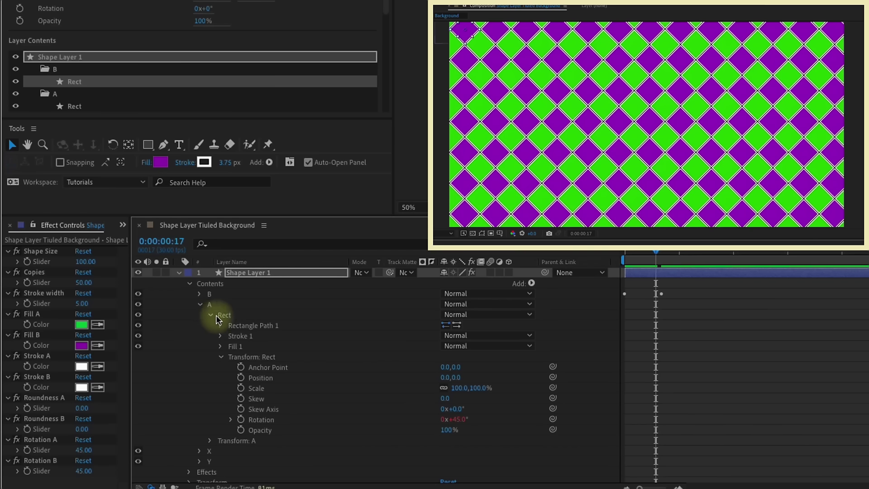
pyautogui.click(221, 315)
pyautogui.click(256, 388)
pyautogui.press('Home')
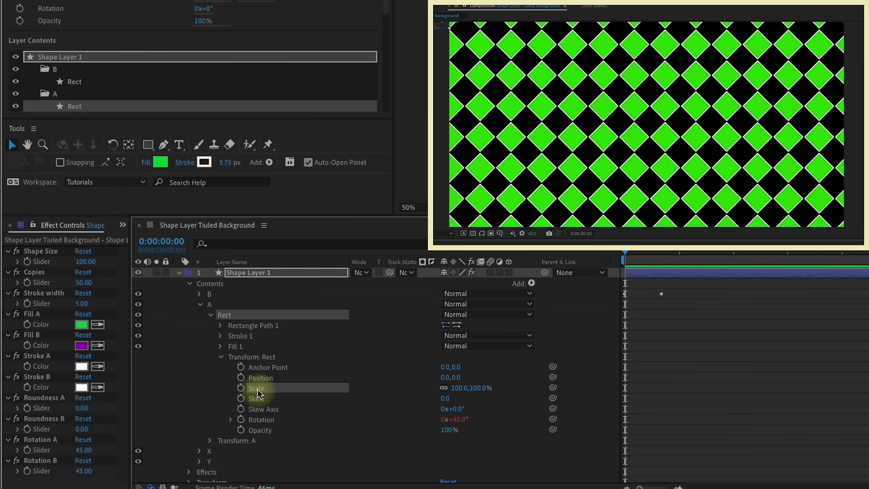
pyautogui.hotkey('ctrl', 'v')
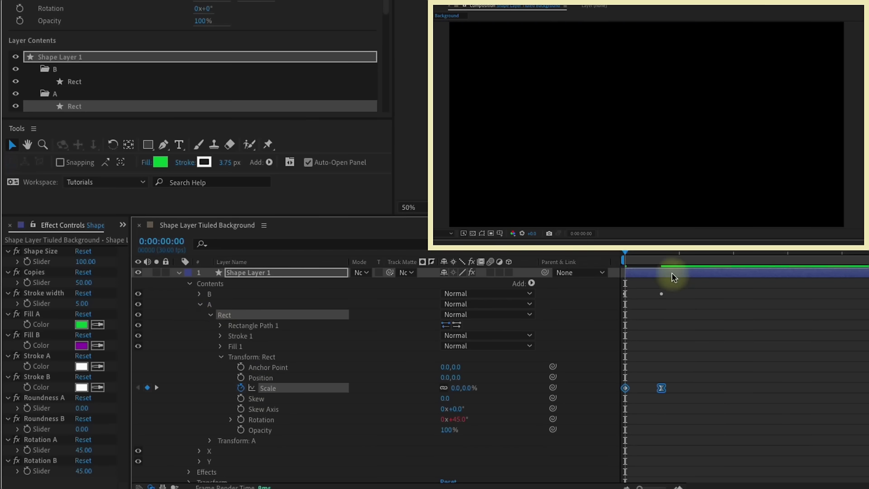
pyautogui.press('u')
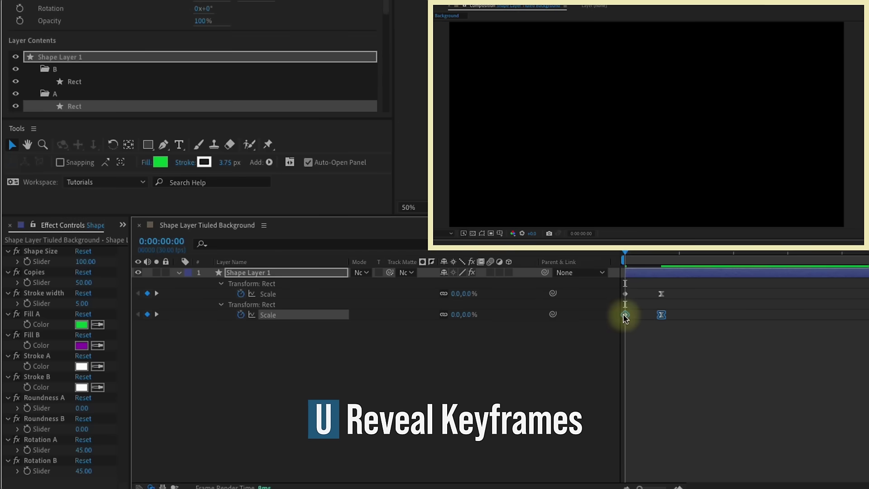
# Shift group A's scale keyframes slightly later and preview the staggered growth
pyautogui.moveTo(625, 314); pyautogui.dragTo(634, 315)
pyautogui.press('space')
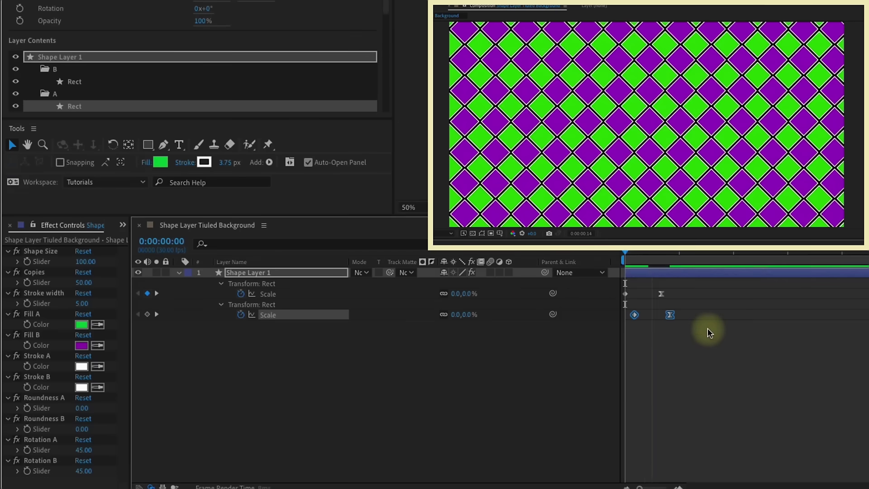
pyautogui.press('space')
pyautogui.moveTo(620, 258); pyautogui.dragTo(647, 256)
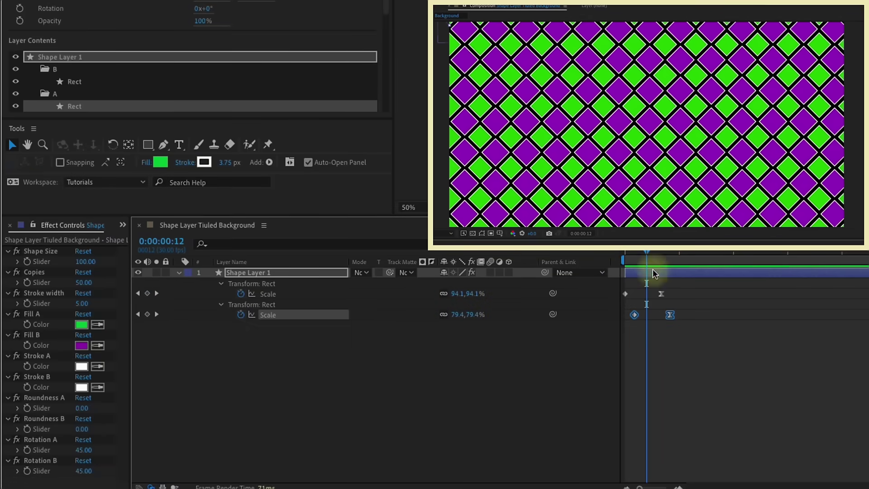
# Set Roundness A to 50 to turn the green tiles into circles, and preview
pyautogui.click(83, 408)
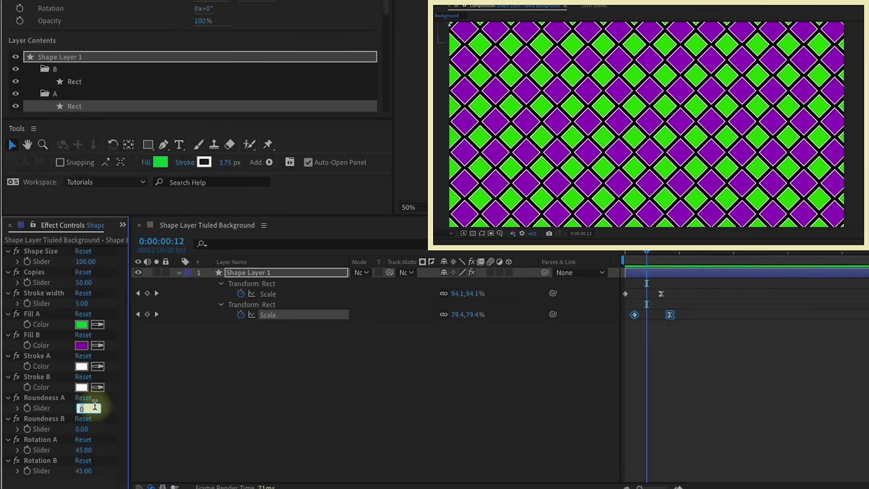
pyautogui.write('50')
pyautogui.press('Return')
pyautogui.press('space')
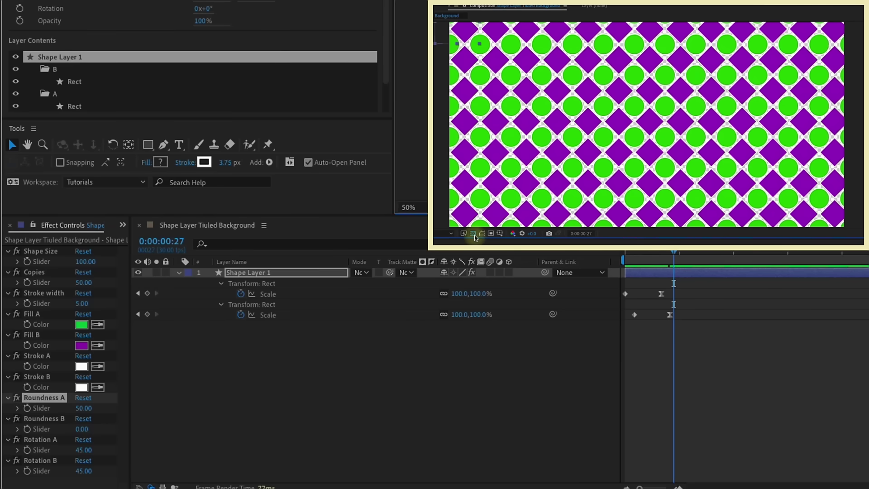
pyautogui.click(244, 290)
pyautogui.click(183, 272)
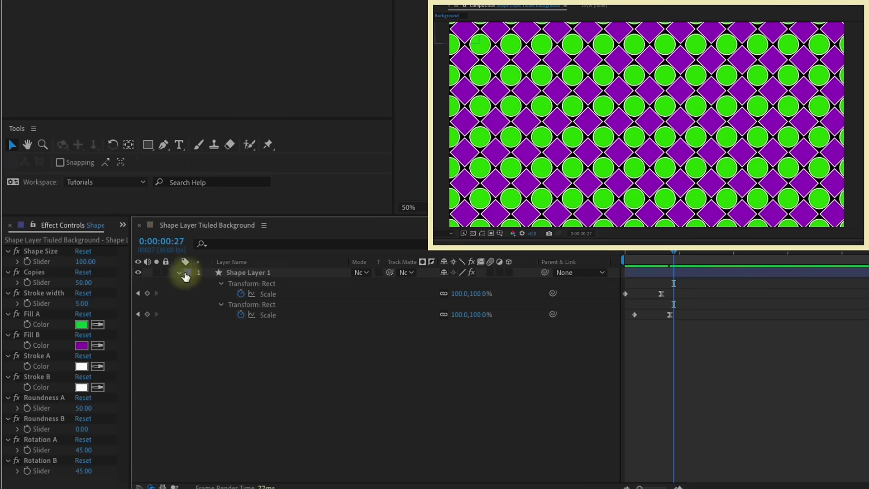
pyautogui.click(180, 272)
pyautogui.click(179, 272)
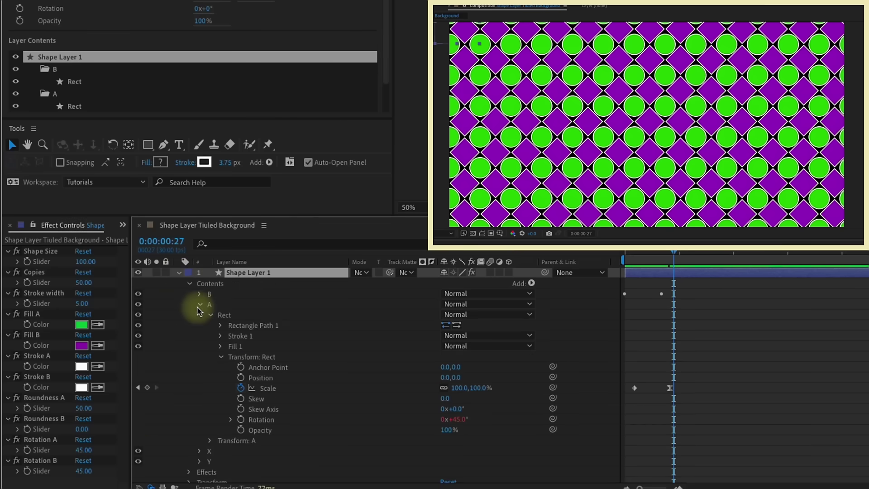
# Add an empty group below Y and name it BF Color
pyautogui.click(199, 293)
pyautogui.click(531, 283)
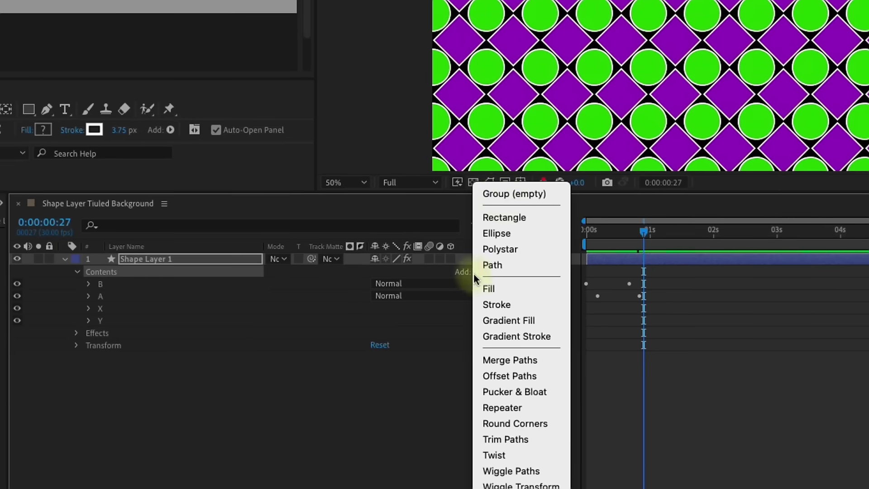
pyautogui.click(500, 198)
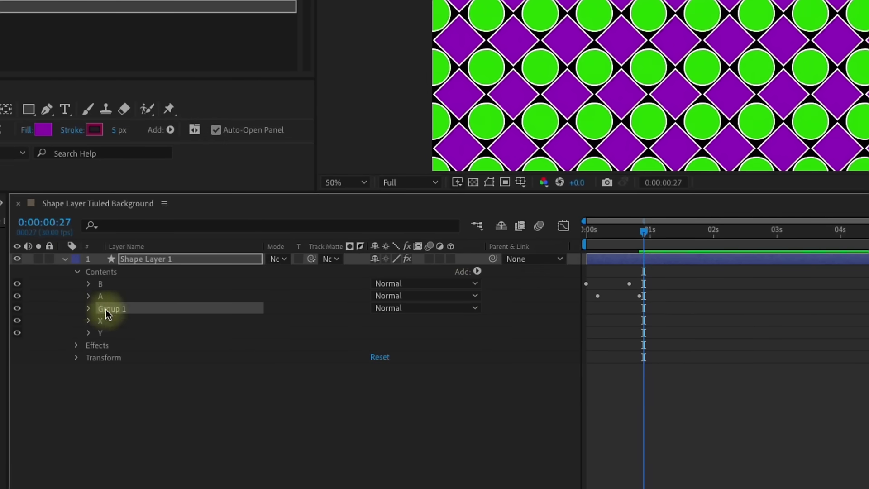
pyautogui.moveTo(105, 309); pyautogui.dragTo(102, 336)
pyautogui.press('Return')
pyautogui.write('BF Color')
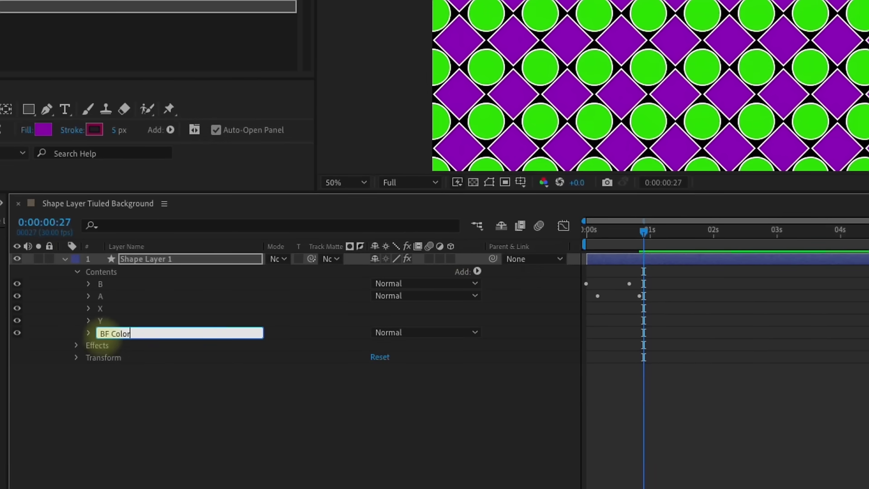
pyautogui.press('Return')
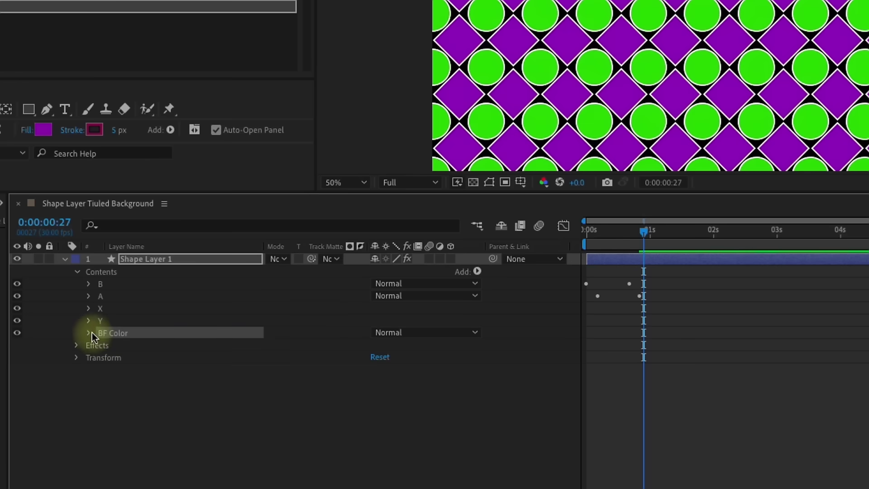
# Add a rectangle path and a fill inside the BF Color group
pyautogui.click(89, 333)
pyautogui.click(477, 271)
pyautogui.click(502, 217)
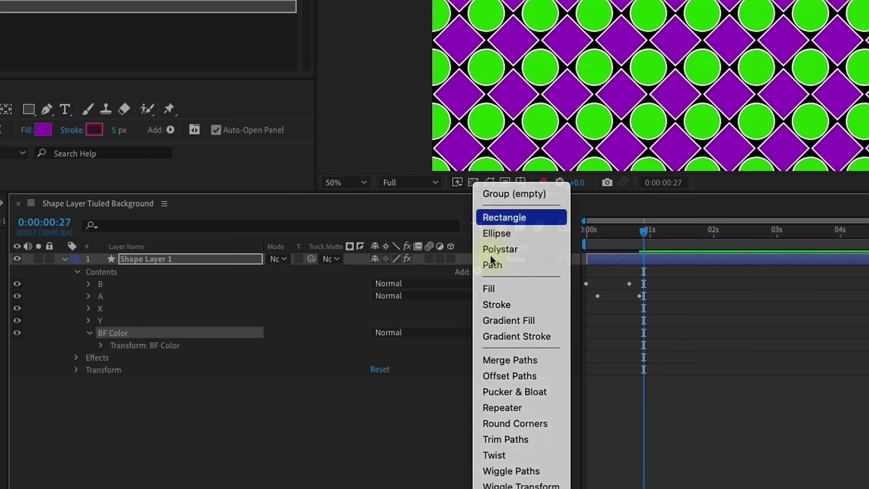
pyautogui.click(477, 271)
pyautogui.click(488, 288)
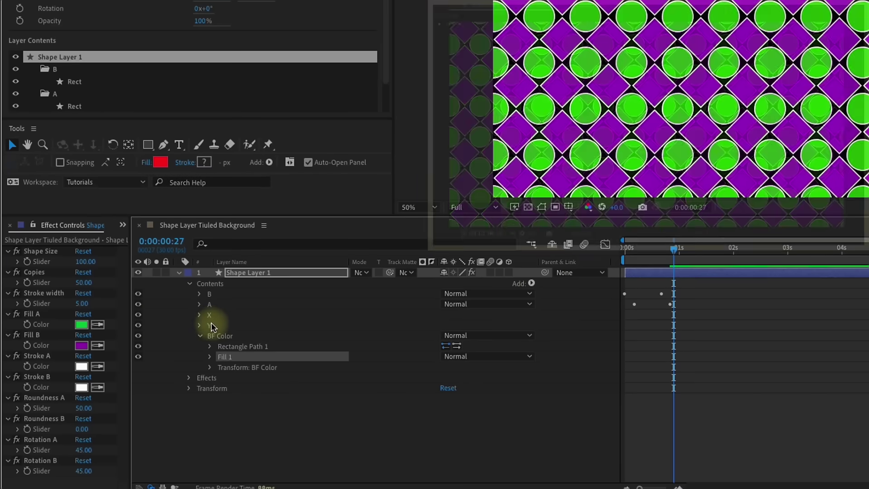
# Hide the B, A, X and Y groups, leaving the small red square
pyautogui.click(100, 320)
pyautogui.moveTo(139, 327); pyautogui.dragTo(136, 292)
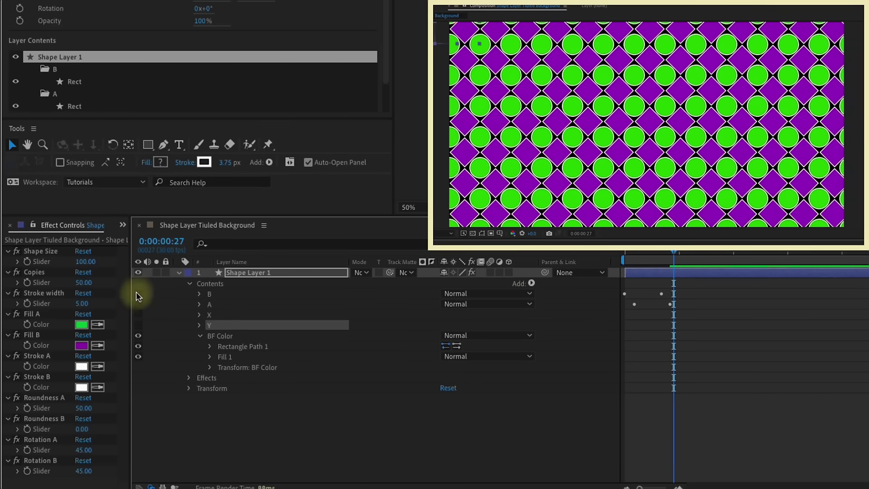
pyautogui.click(448, 26)
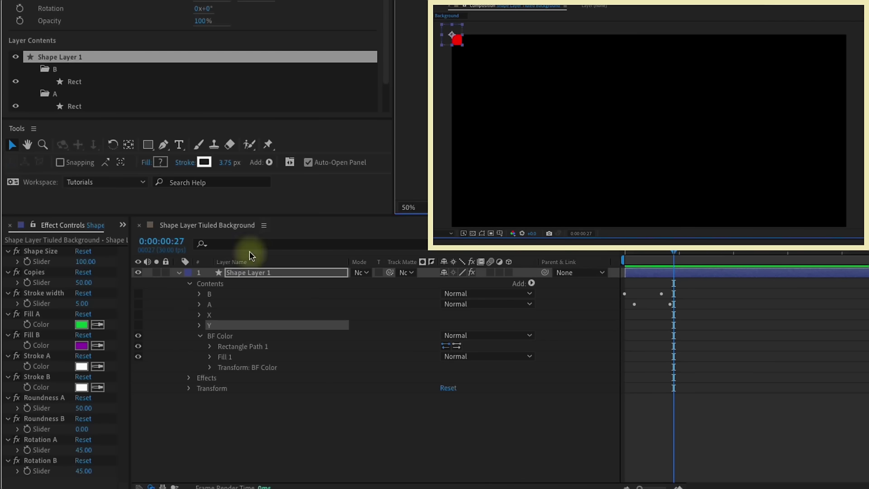
# Set the BF Color rectangle path size to 1920×1080
pyautogui.click(210, 346)
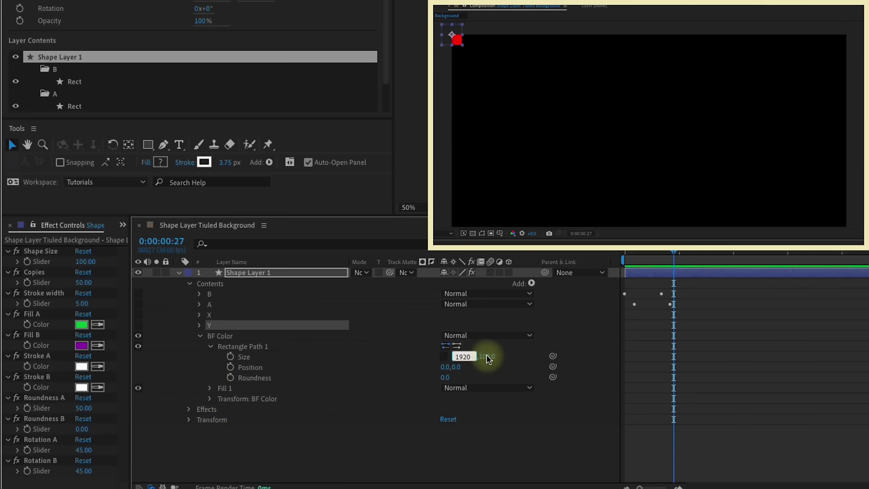
pyautogui.press('Tab')
pyautogui.write('1080')
pyautogui.press('Return')
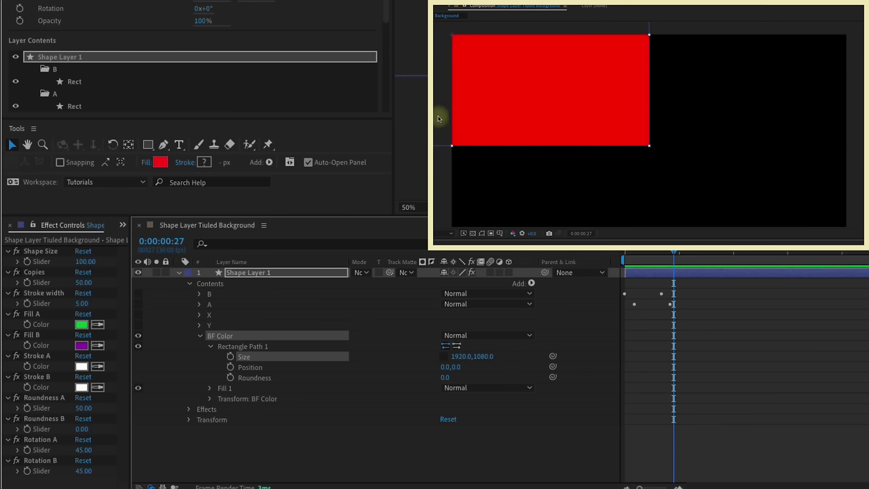
pyautogui.press(',')
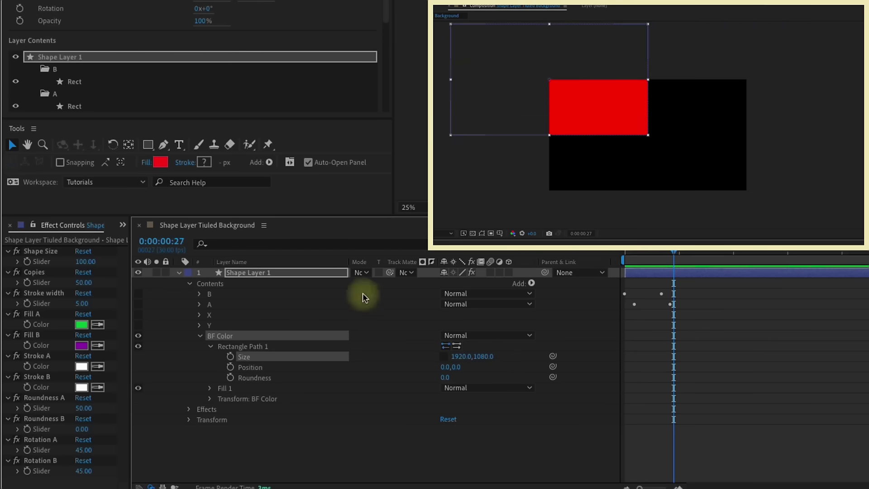
# Position the rectangle at 960,540 and fit the whole comp in the viewer
pyautogui.click(249, 367)
pyautogui.click(446, 367)
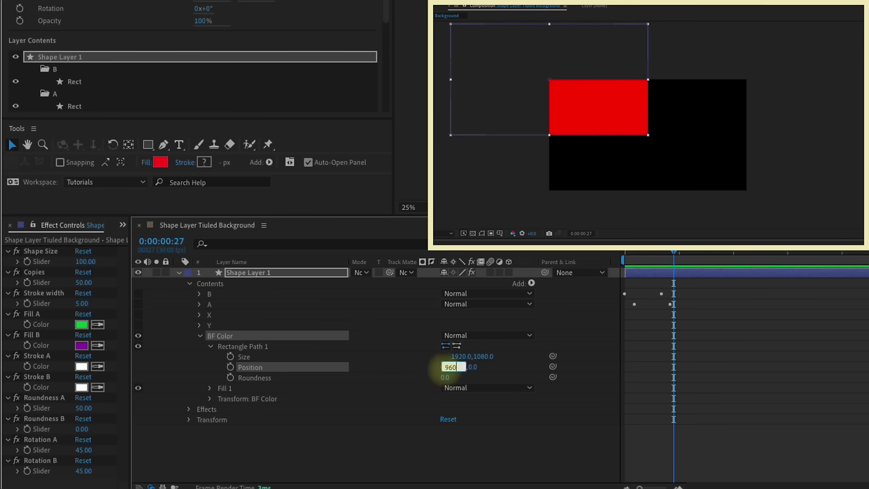
pyautogui.press('Return')
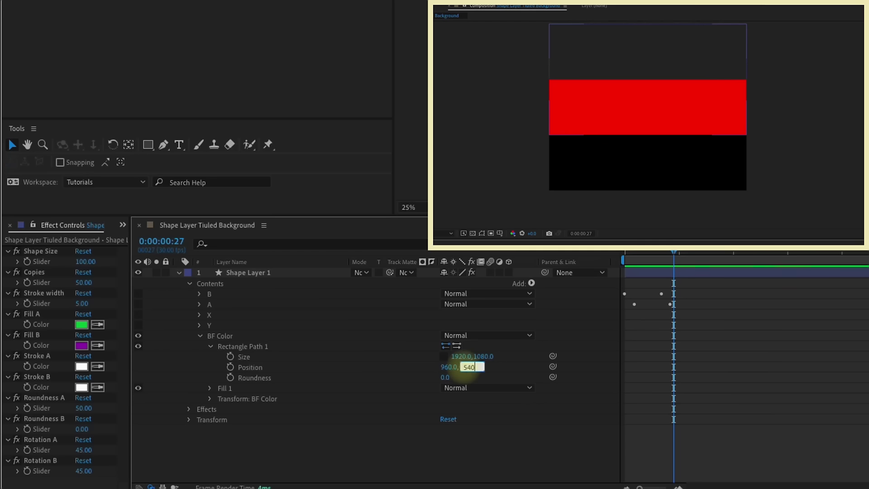
pyautogui.click(466, 368)
pyautogui.write('540')
pyautogui.press('Return')
pyautogui.hotkey('shift', '/')
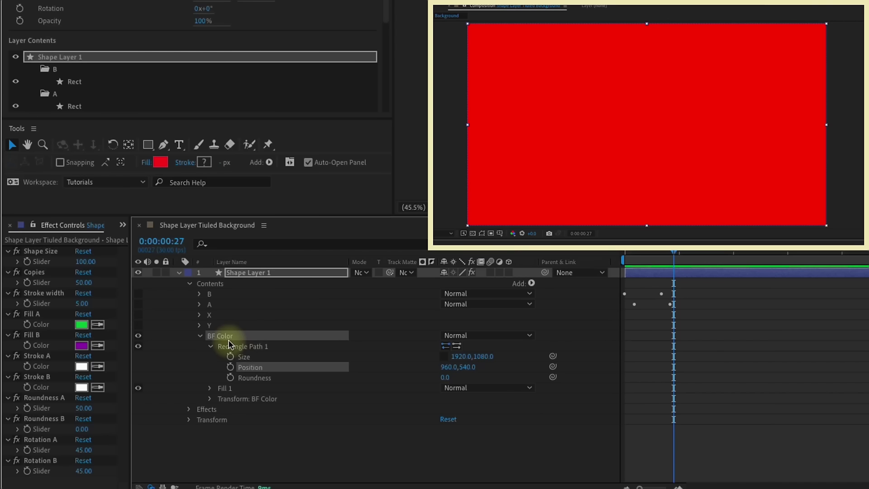
# Duplicate the Stroke B effect, move it to the bottom and rename it BG Color
pyautogui.moveTo(135, 217); pyautogui.dragTo(136, 163)
pyautogui.click(41, 322)
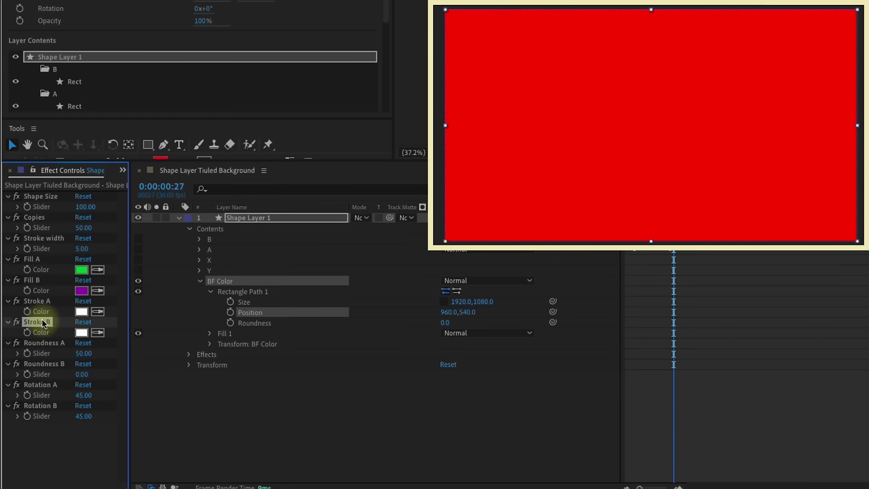
pyautogui.hotkey('ctrl', 'd')
pyautogui.moveTo(34, 348); pyautogui.dragTo(35, 446)
pyautogui.press('Return')
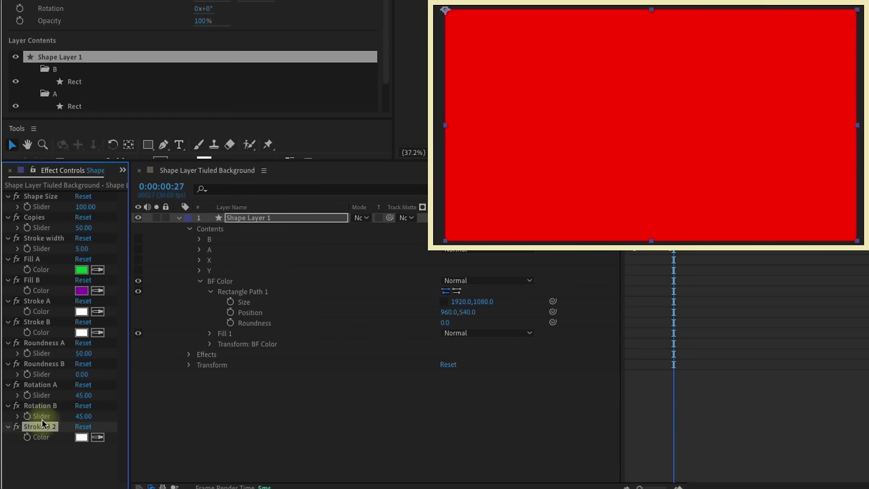
pyautogui.write('BG Color')
pyautogui.press('Return')
# Pick-whip the Fill 1 colour to the BG Color effect
pyautogui.click(209, 333)
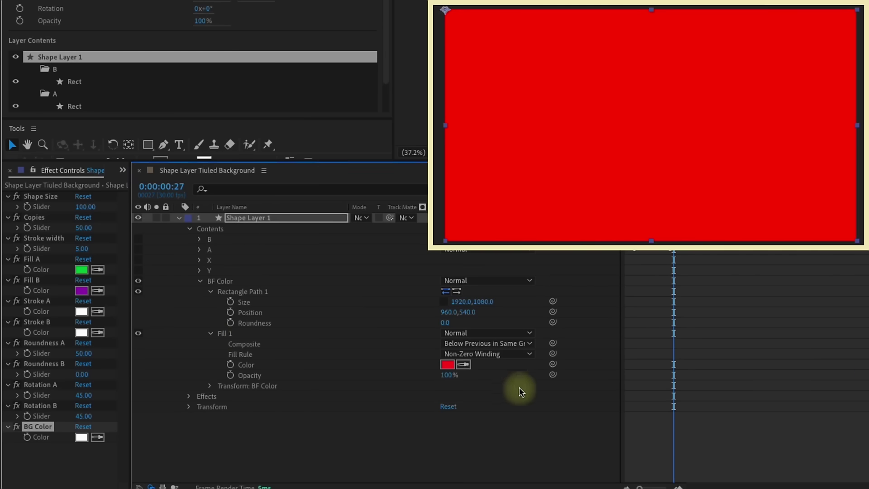
pyautogui.moveTo(552, 364); pyautogui.dragTo(41, 437)
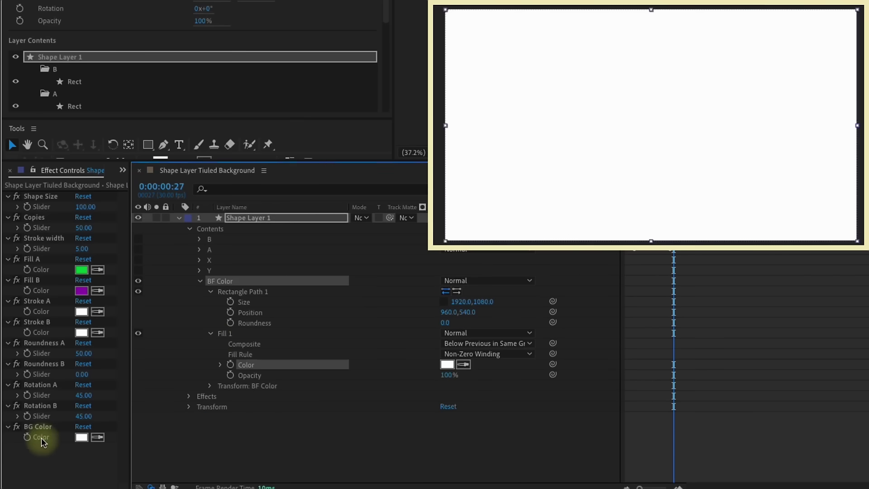
pyautogui.press('Home')
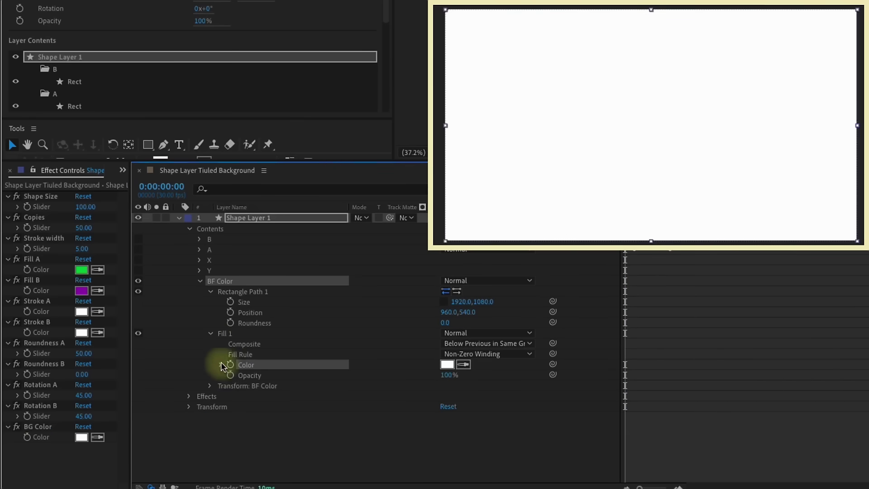
pyautogui.click(211, 334)
pyautogui.click(210, 291)
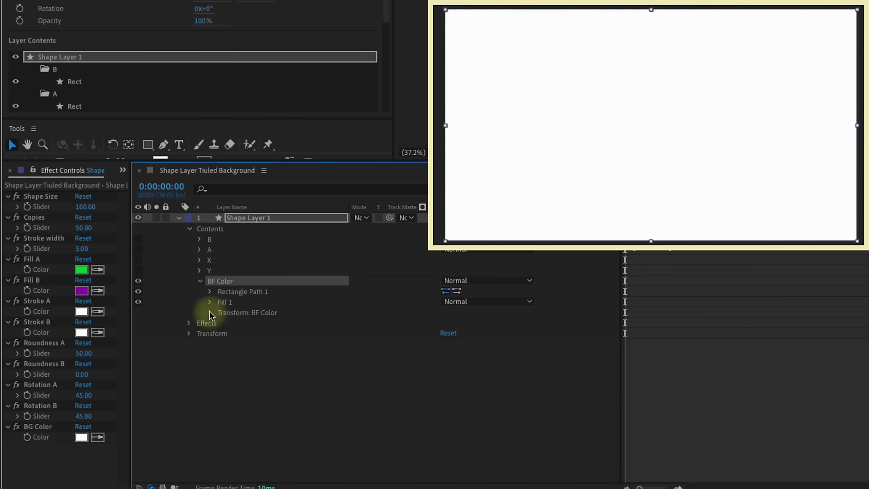
# Rename the BF Color group to BG Color
pyautogui.click(209, 312)
pyautogui.click(228, 313)
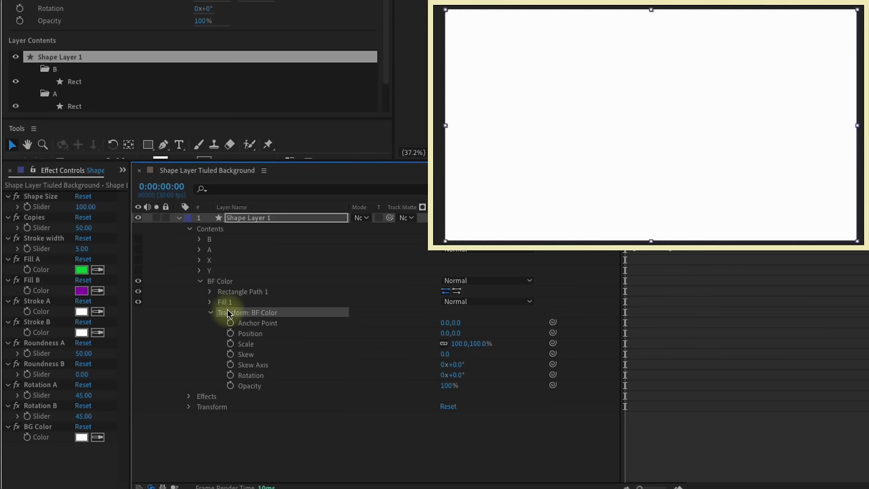
pyautogui.click(215, 282)
pyautogui.press('Return')
pyautogui.click(216, 282)
pyautogui.press('BackSpace')
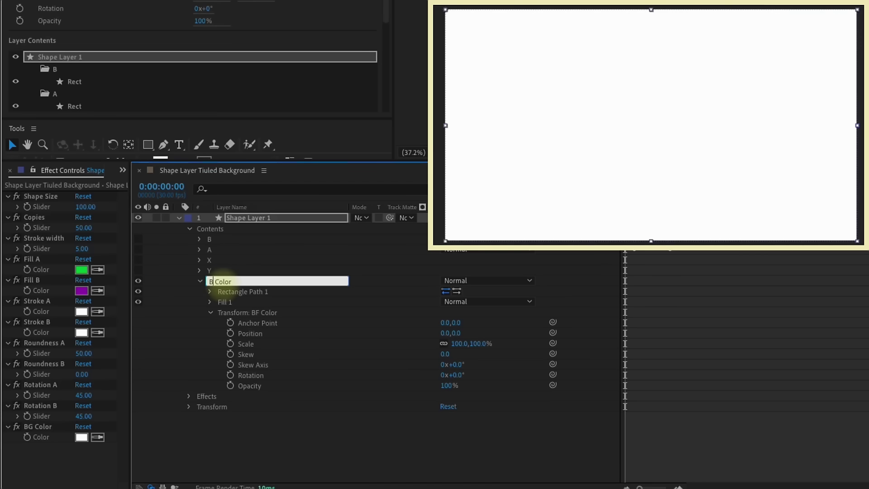
# Keyframe the group's Opacity from 0% to 100% over 20 frames with Easy Ease, showing group B again
pyautogui.click(230, 387)
pyautogui.moveTo(448, 388); pyautogui.dragTo(324, 385)
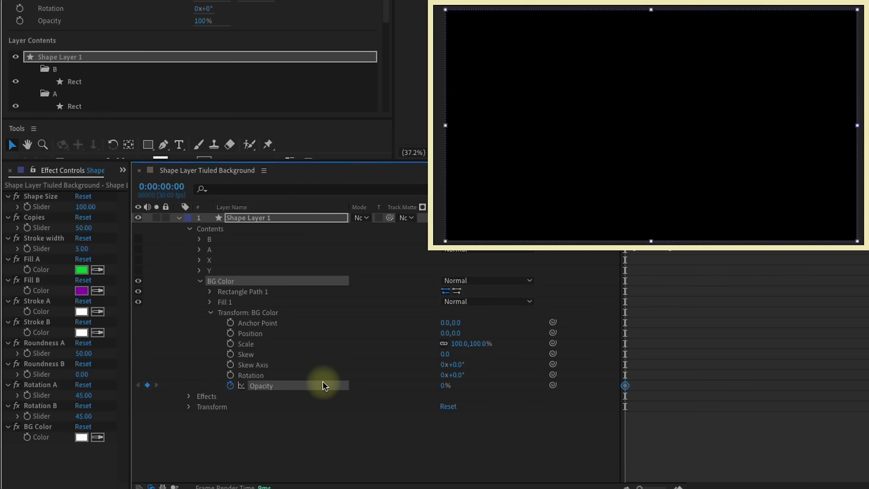
pyautogui.hotkey('shift', 'pagedown')
pyautogui.hotkey('shift', 'pagedown')
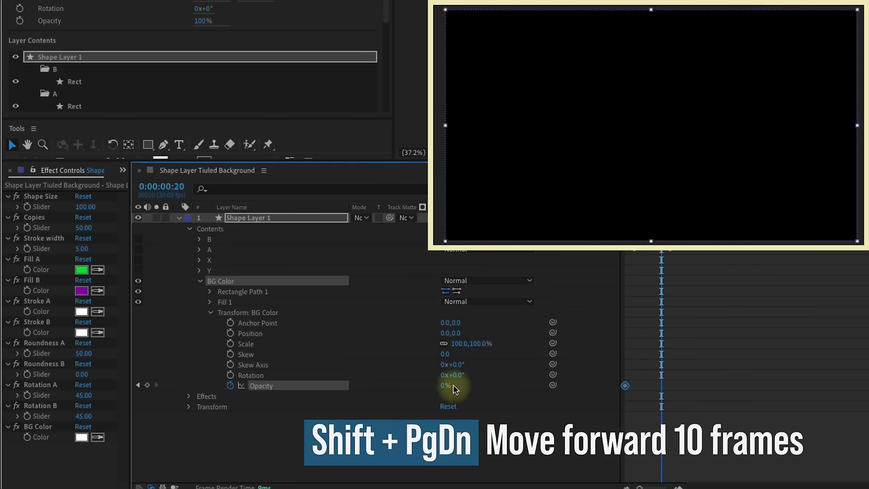
pyautogui.moveTo(448, 385); pyautogui.dragTo(616, 399)
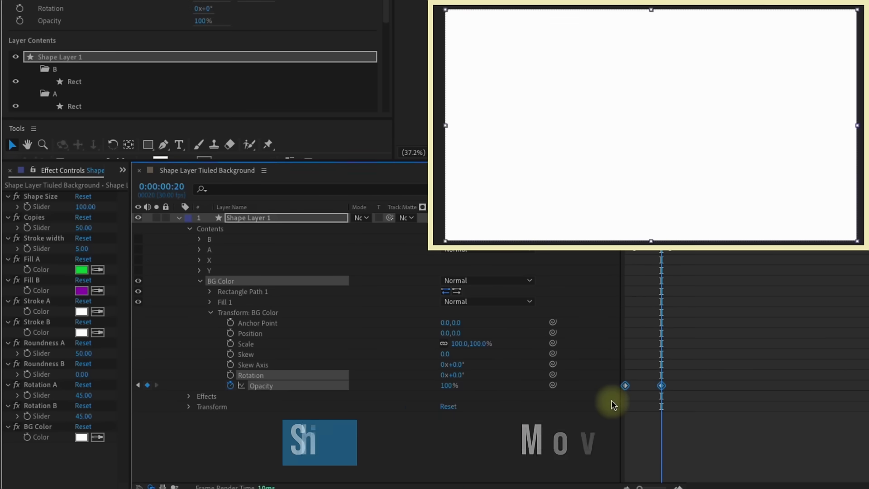
pyautogui.press('F9')
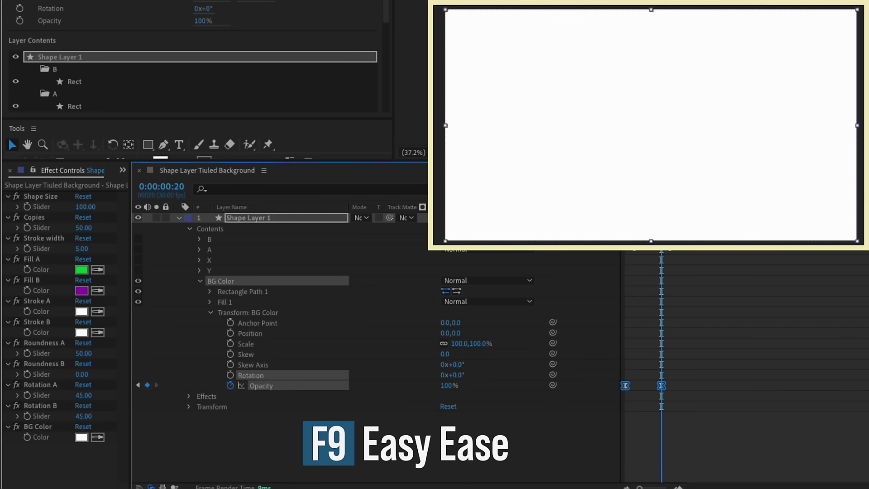
pyautogui.click(138, 239)
# Preview the fade-in, then change the BG Color swatch to dark red A70303
pyautogui.press('space')
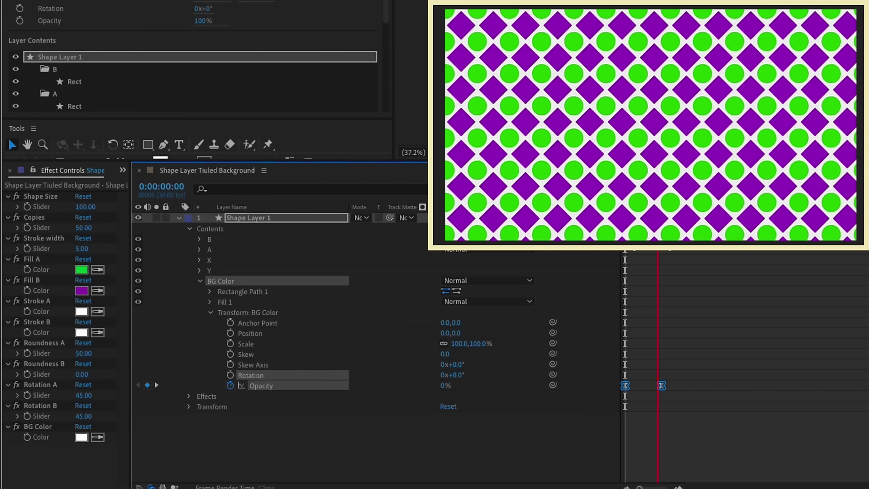
pyautogui.click(81, 437)
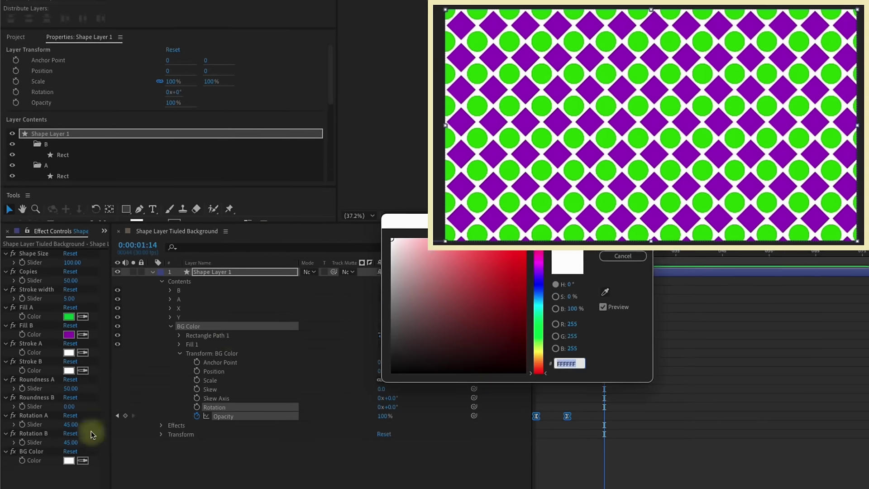
pyautogui.moveTo(525, 246); pyautogui.dragTo(599, 217)
pyautogui.moveTo(472, 297)
pyautogui.mouseDown()
pyautogui.moveTo(471, 290)
pyautogui.moveTo(481, 310)
pyautogui.mouseUp()
pyautogui.click(563, 267)
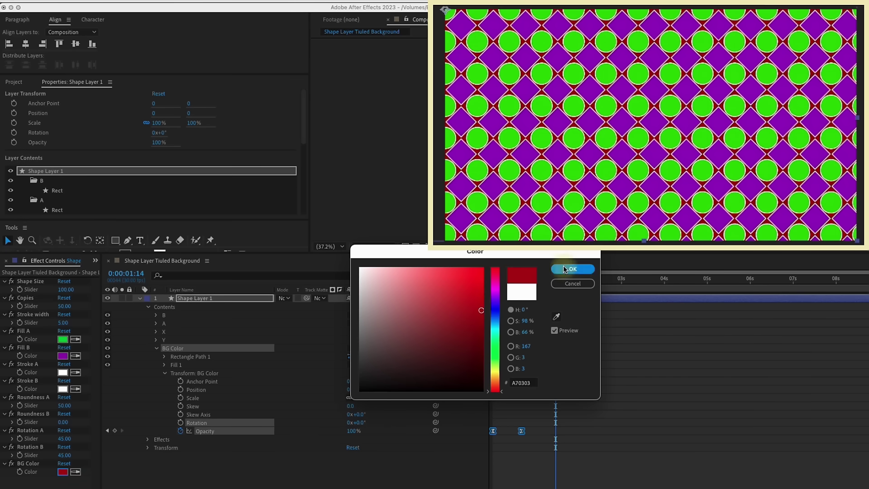
pyautogui.moveTo(509, 278); pyautogui.dragTo(492, 278)
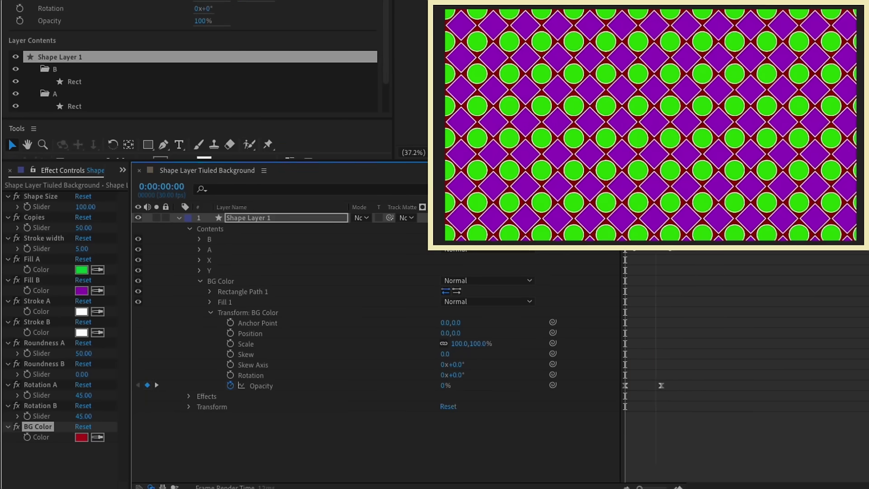
pyautogui.click(48, 406)
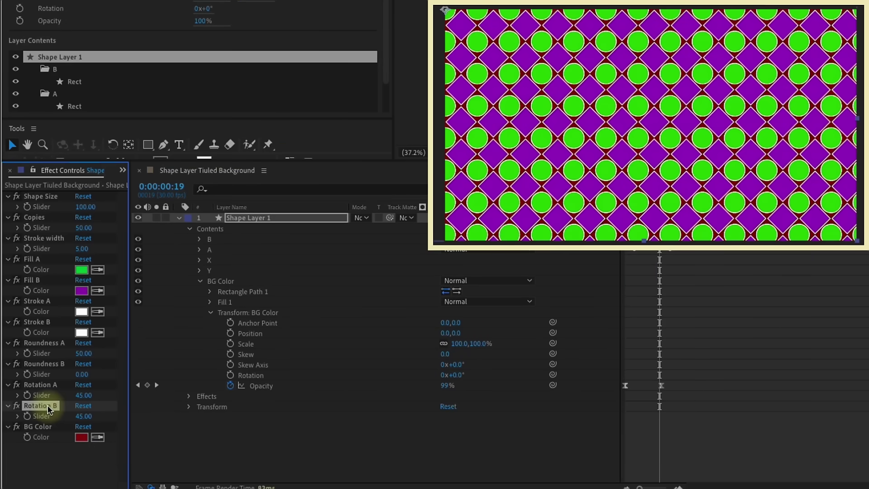
# Duplicate the Rotation B slider and rename it BG Opacity
pyautogui.hotkey('ctrl', 'd')
pyautogui.press('Return')
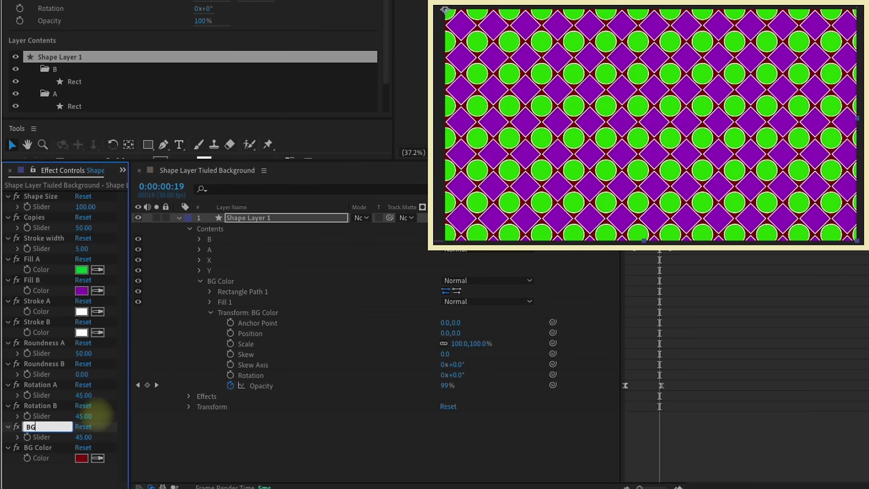
pyautogui.write('BG Opacity')
pyautogui.click(211, 312)
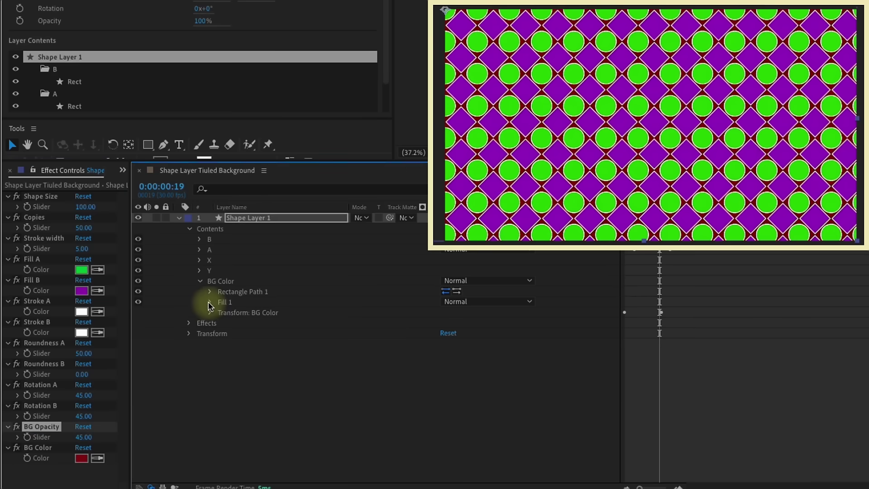
# Pick-whip the BG Color fill opacity to the BG Opacity slider
pyautogui.click(210, 302)
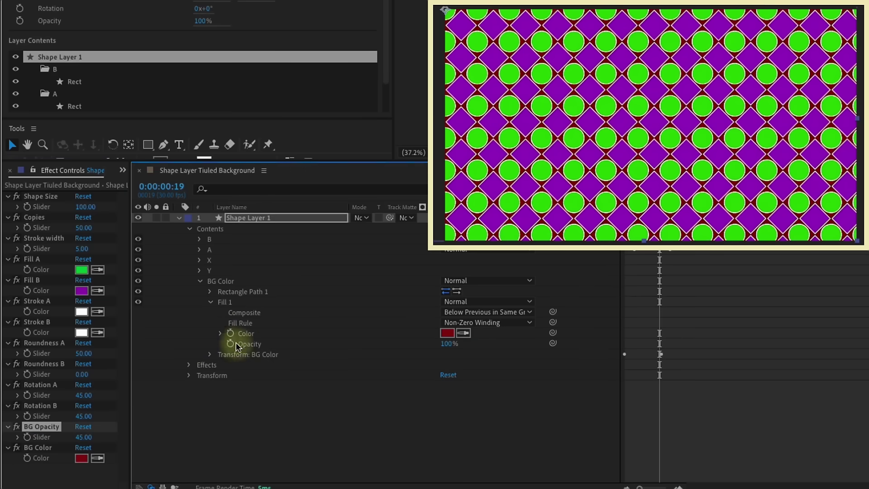
pyautogui.click(209, 354)
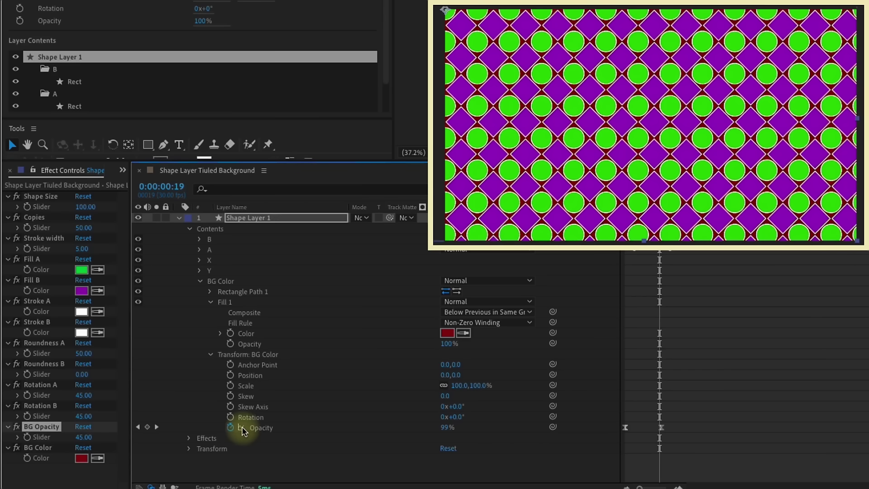
pyautogui.moveTo(553, 344); pyautogui.dragTo(90, 437)
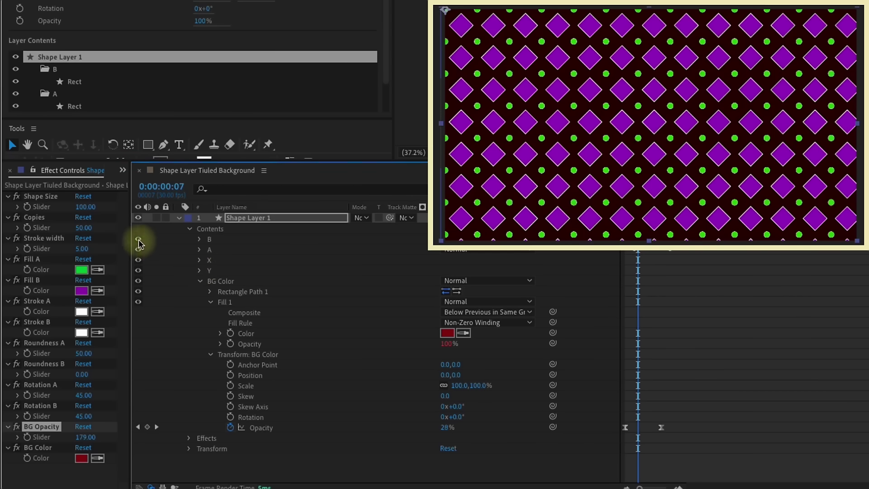
# Hide groups B, A, X and Y and set BG Opacity to 0
pyautogui.moveTo(142, 243); pyautogui.dragTo(141, 272)
pyautogui.moveTo(639, 193); pyautogui.dragTo(665, 192)
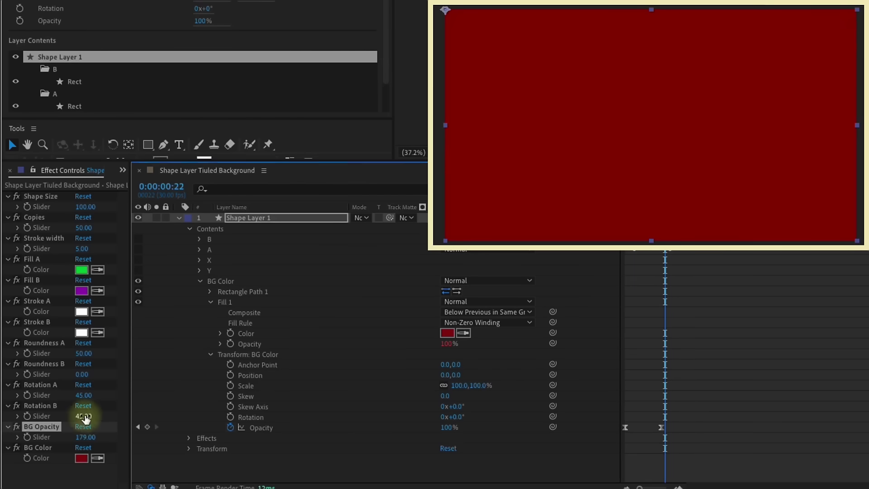
pyautogui.click(86, 436)
pyautogui.press('Return')
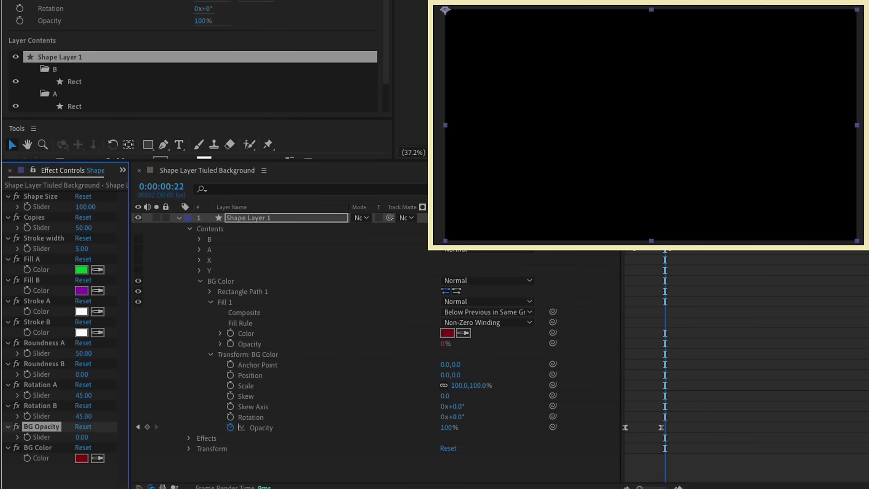
pyautogui.click(630, 192)
# Set Roundness A to 0 to turn the circles into diamonds, then preview
pyautogui.click(140, 240)
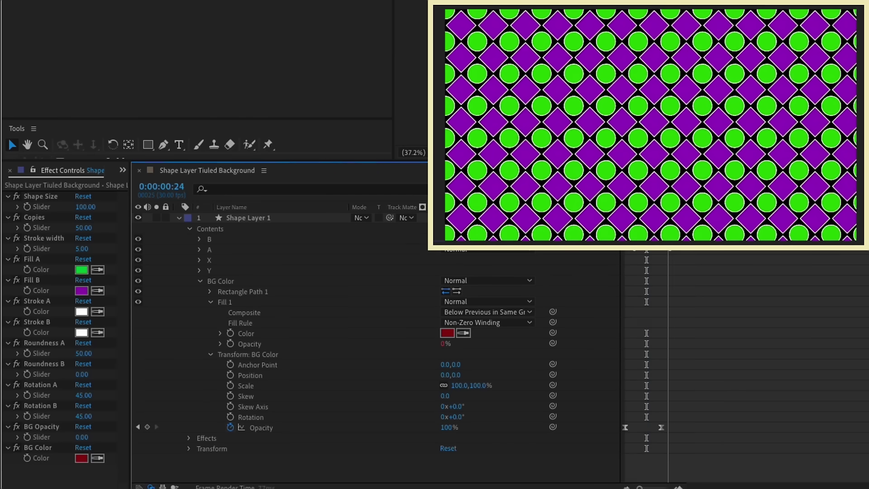
pyautogui.moveTo(102, 354); pyautogui.dragTo(84, 354)
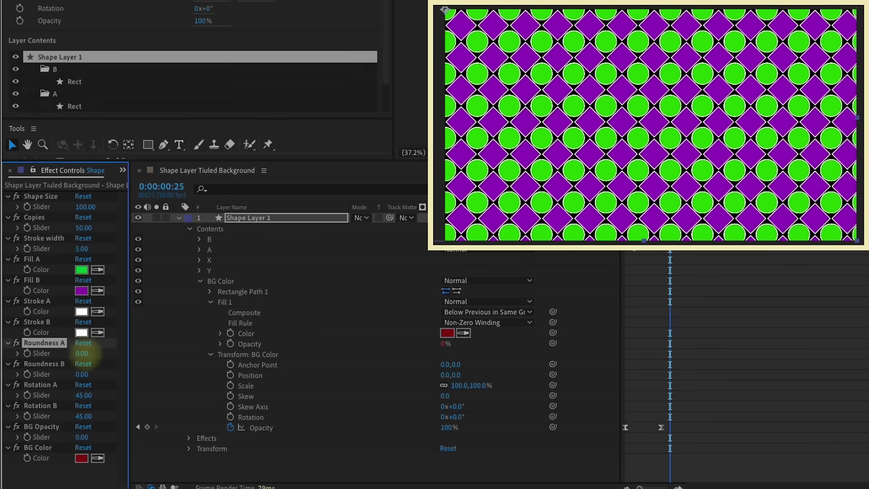
pyautogui.click(605, 297)
pyautogui.press('space')
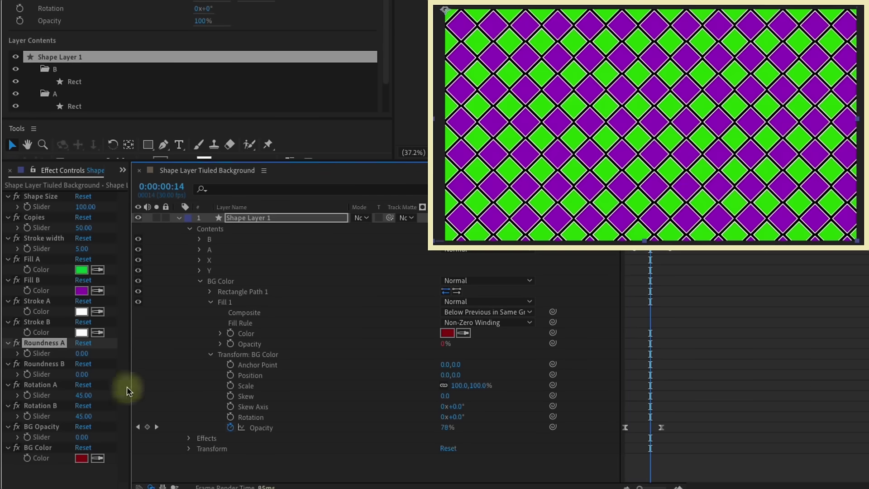
# Set BG Opacity to 100 and replay the preview
pyautogui.click(87, 437)
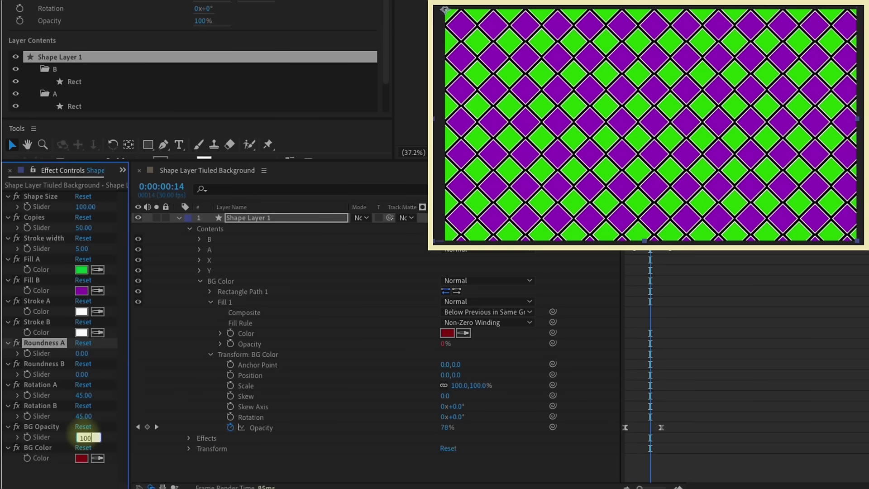
pyautogui.write('100')
pyautogui.press('Return')
pyautogui.click(380, 269)
pyautogui.press('space')
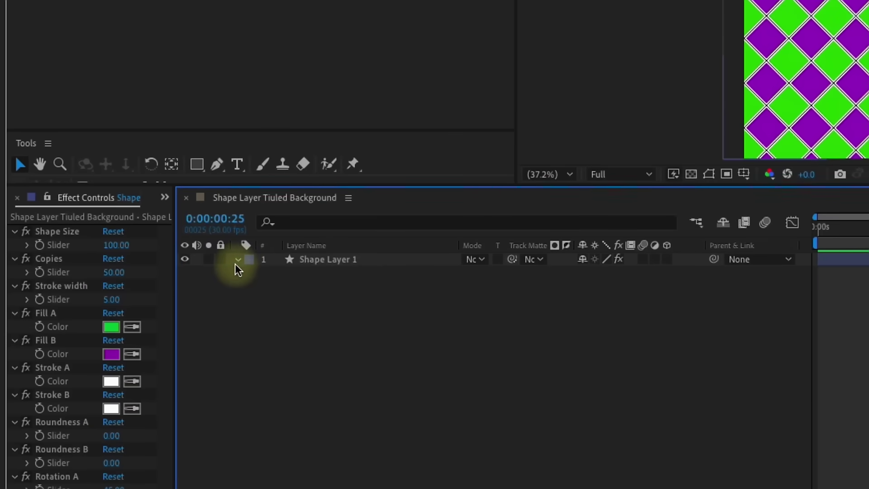
# Select Shape Layer 1's Contents, Effects and Transform groups
pyautogui.click(235, 263)
pyautogui.click(251, 273)
pyautogui.click(278, 274)
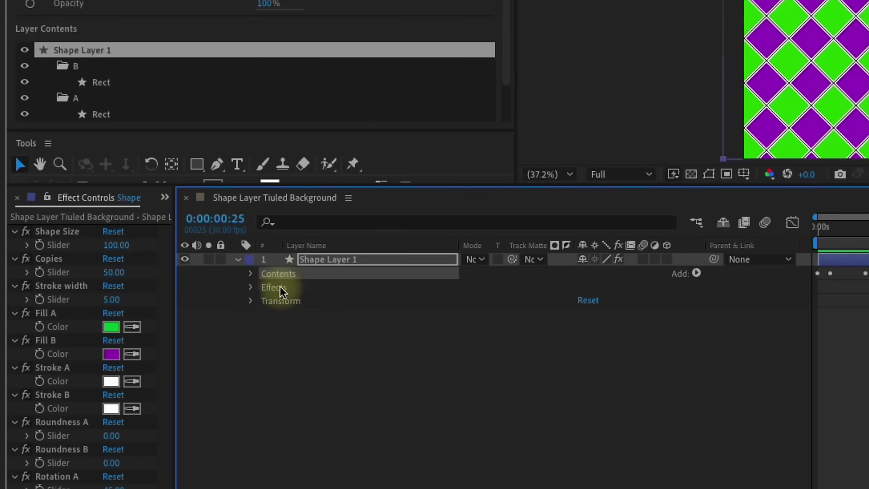
pyautogui.keyDown('shift'); pyautogui.click(282, 290); pyautogui.keyUp('shift')
pyautogui.keyDown('shift'); pyautogui.click(294, 300); pyautogui.keyUp('shift')
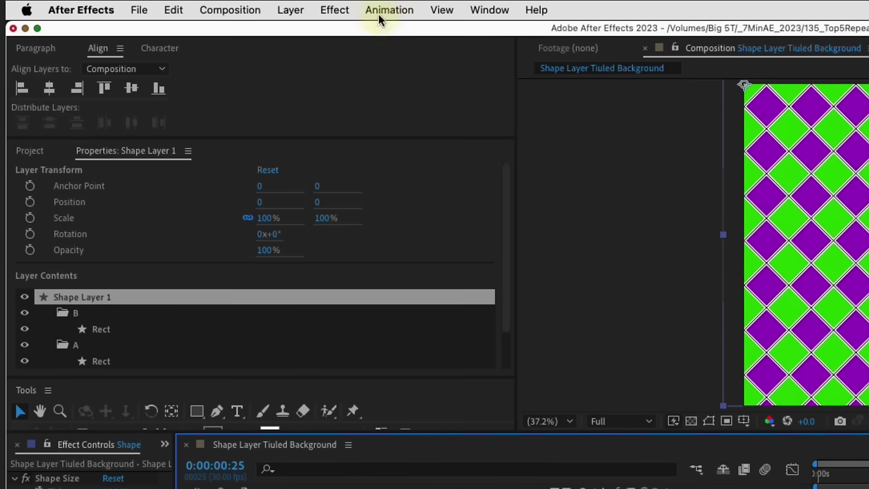
# Bring up the Effects & Presets panel and reselect the Effects and Transform groups
pyautogui.click(378, 15)
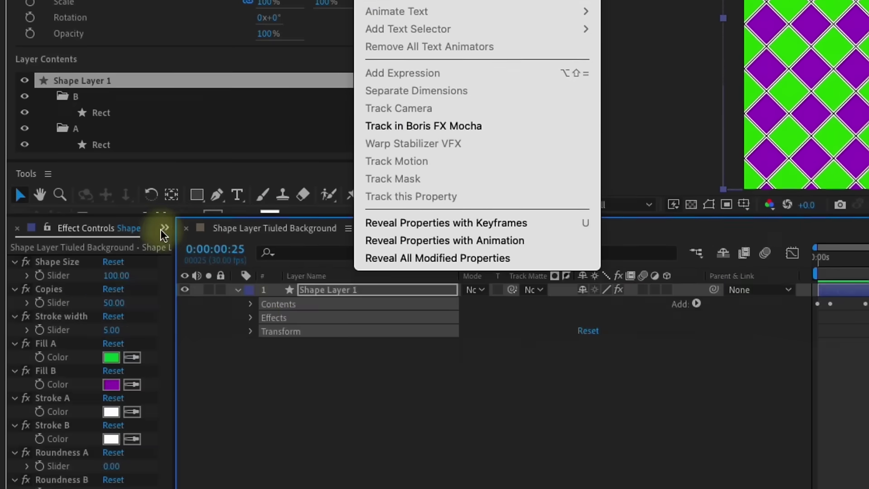
pyautogui.click(165, 444)
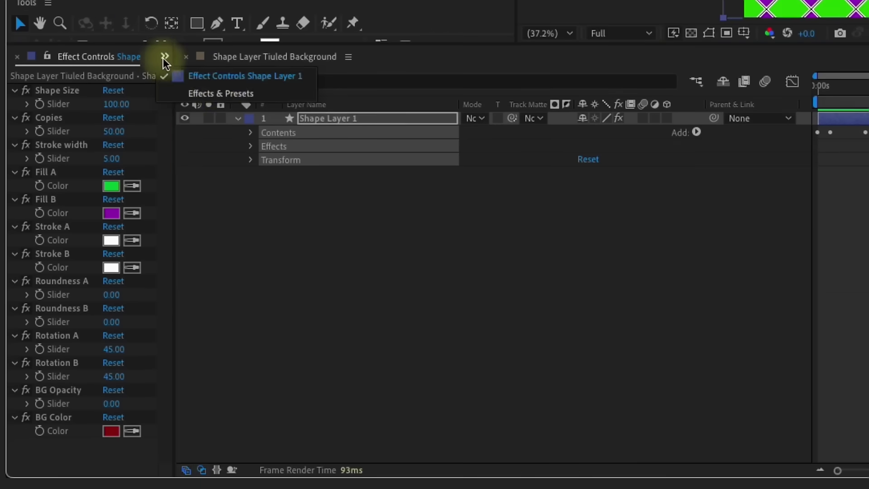
pyautogui.click(217, 93)
pyautogui.click(311, 123)
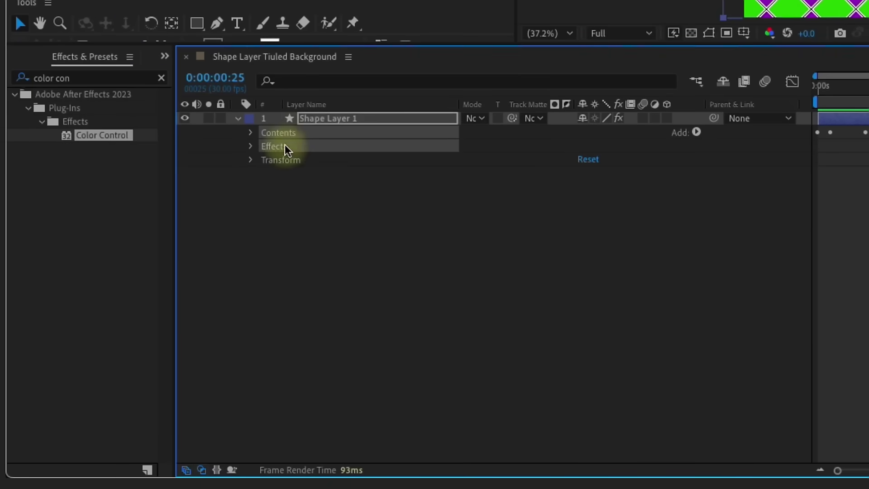
pyautogui.keyDown('shift'); pyautogui.click(276, 157); pyautogui.keyUp('shift')
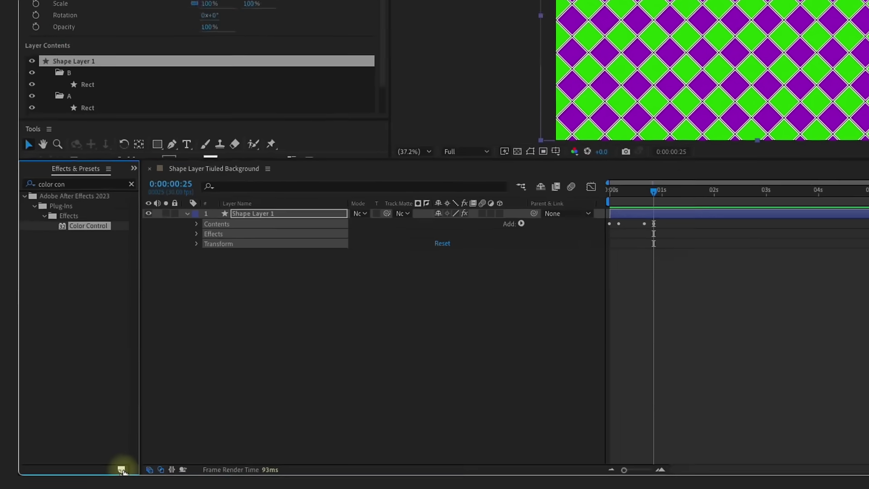
# Save the selected groups as animation preset Tile_BG in User Presets/7 Minute AE
pyautogui.click(148, 470)
pyautogui.click(59, 182)
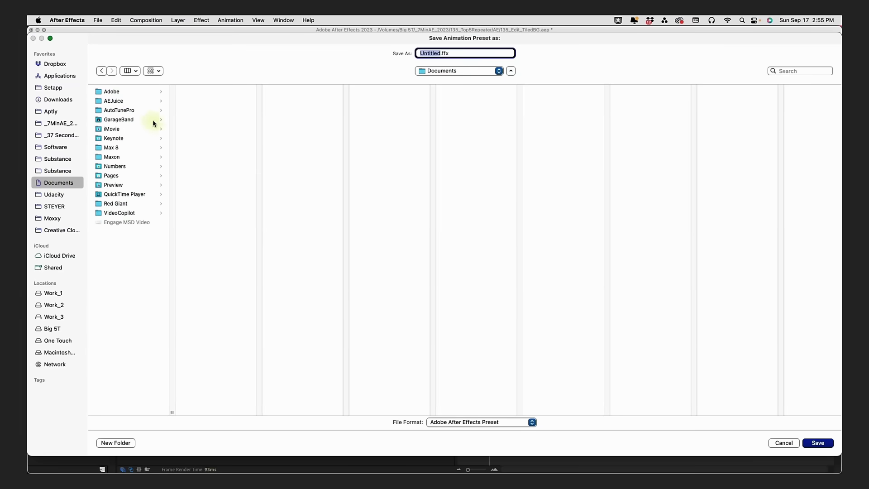
pyautogui.click(117, 92)
pyautogui.click(224, 129)
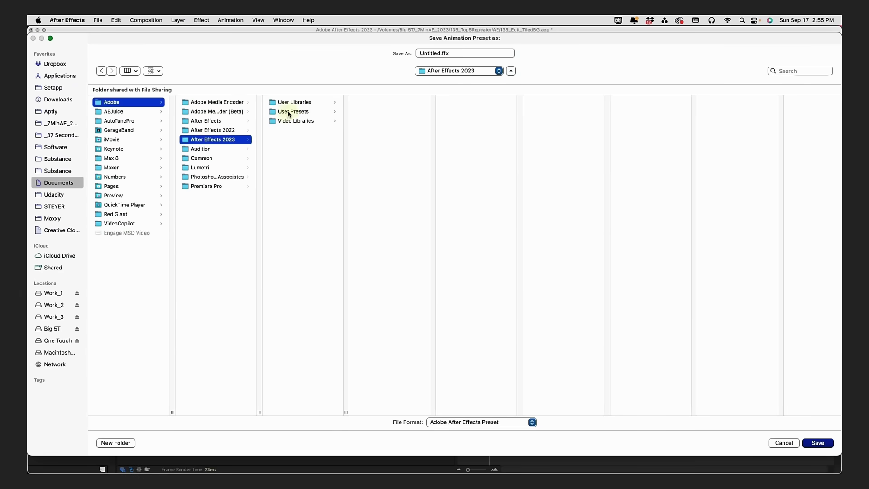
pyautogui.click(301, 113)
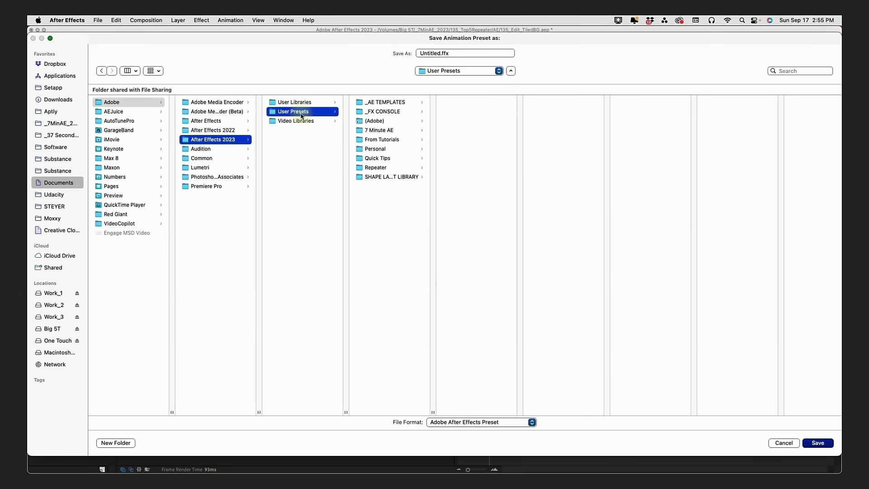
pyautogui.click(387, 131)
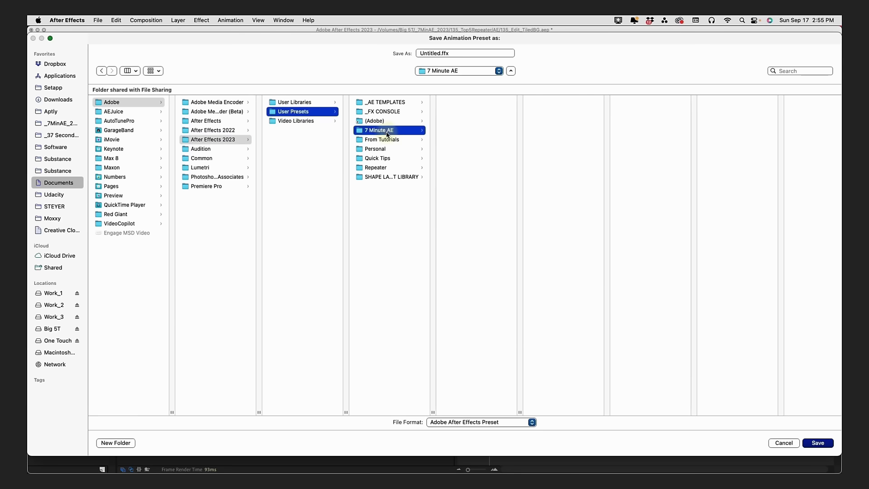
pyautogui.click(472, 53)
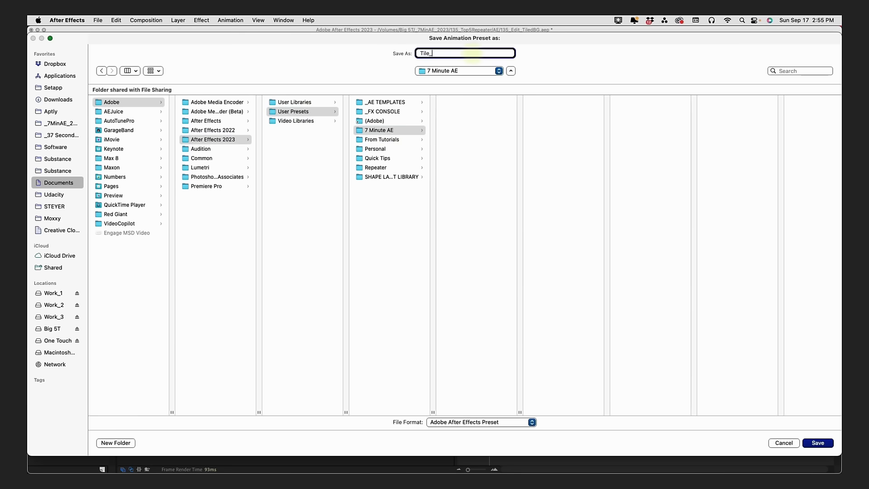
pyautogui.click(826, 446)
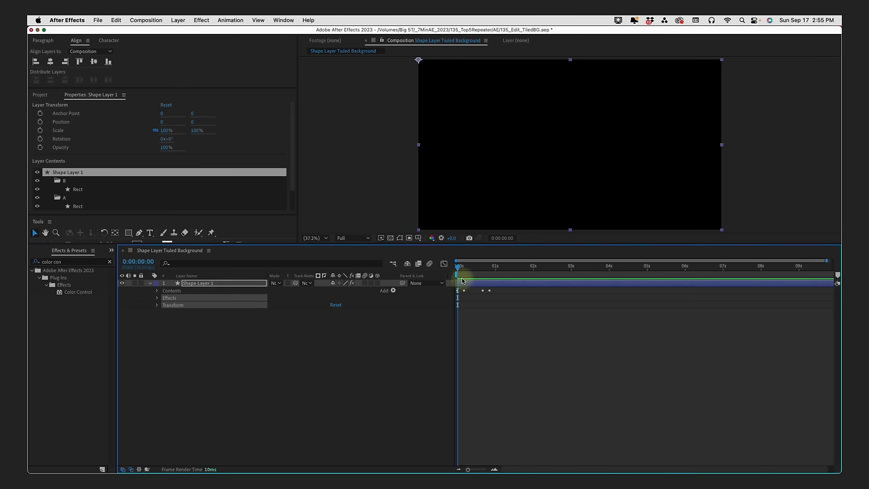
# Delete the shape layer and search Effects & Presets for 'tile_'
pyautogui.press('Delete')
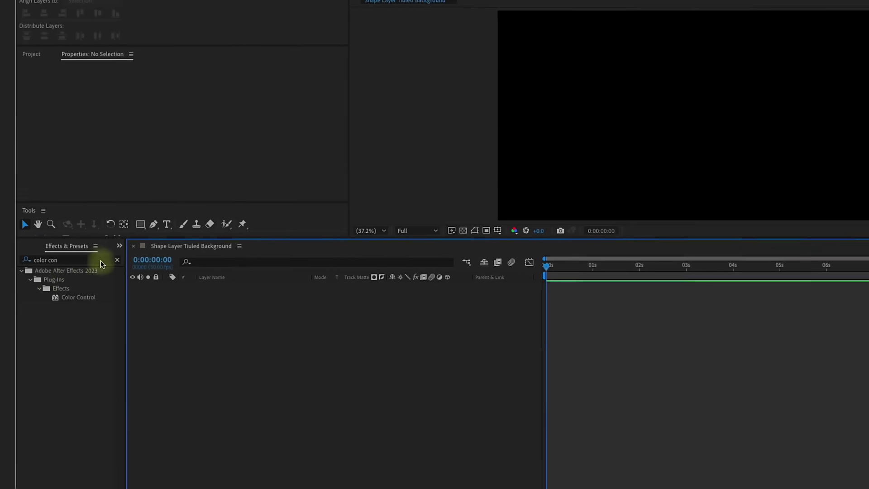
pyautogui.click(126, 257)
pyautogui.click(82, 257)
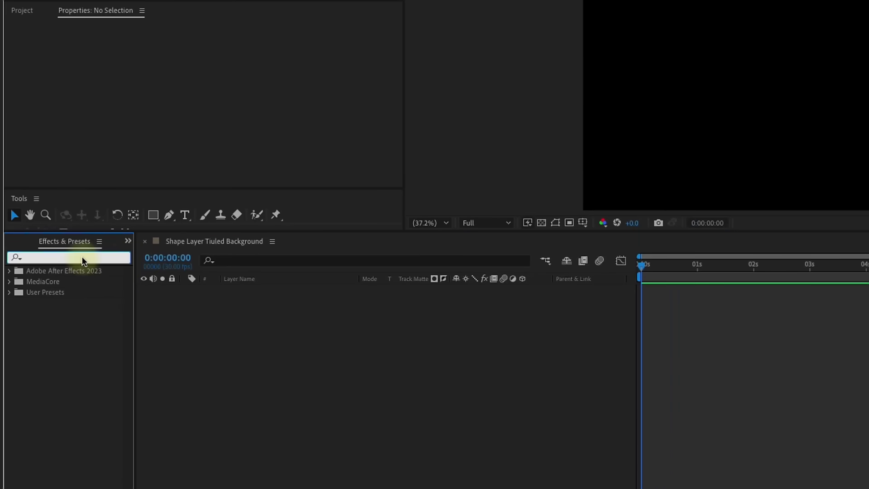
pyautogui.write('tile_BG')
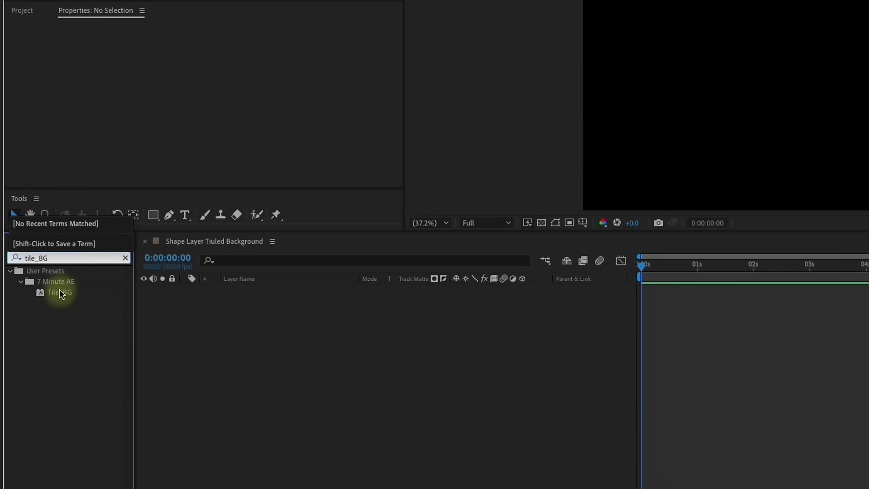
pyautogui.click(59, 292)
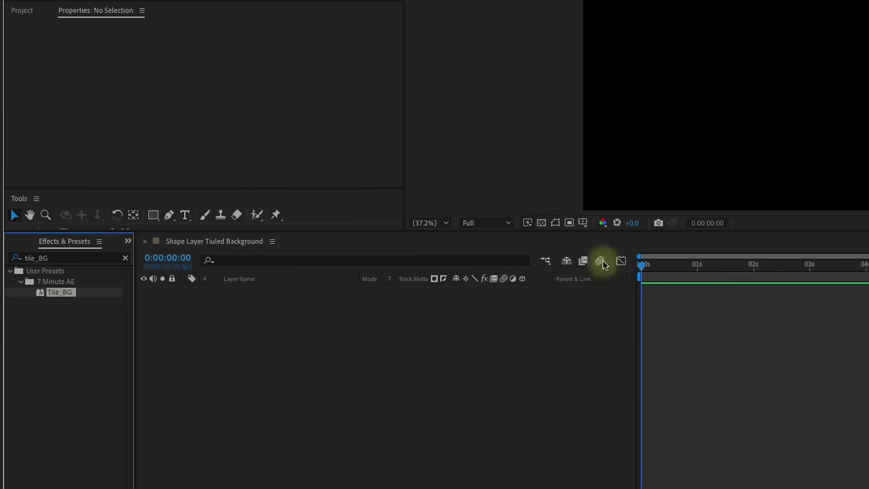
# Apply Tile_BG near one second, check its keyframes with U, then undo the new layer
pyautogui.click(697, 264)
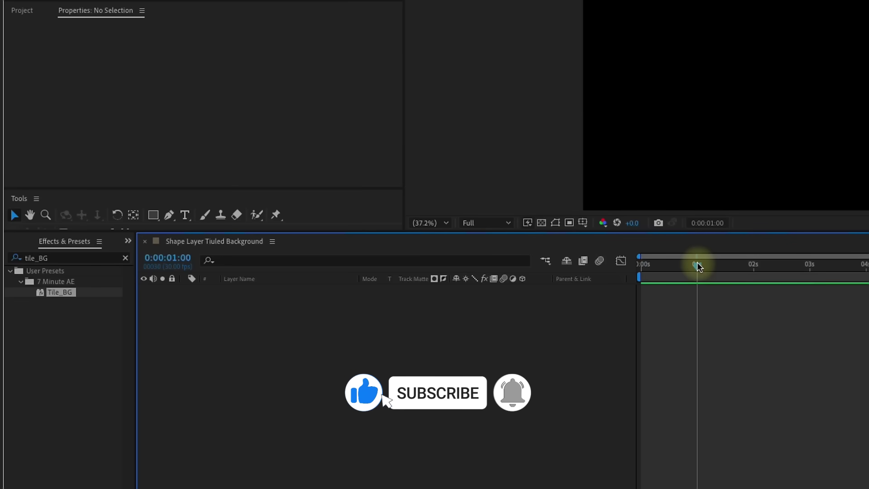
pyautogui.moveTo(697, 262); pyautogui.dragTo(697, 264)
pyautogui.doubleClick(58, 292)
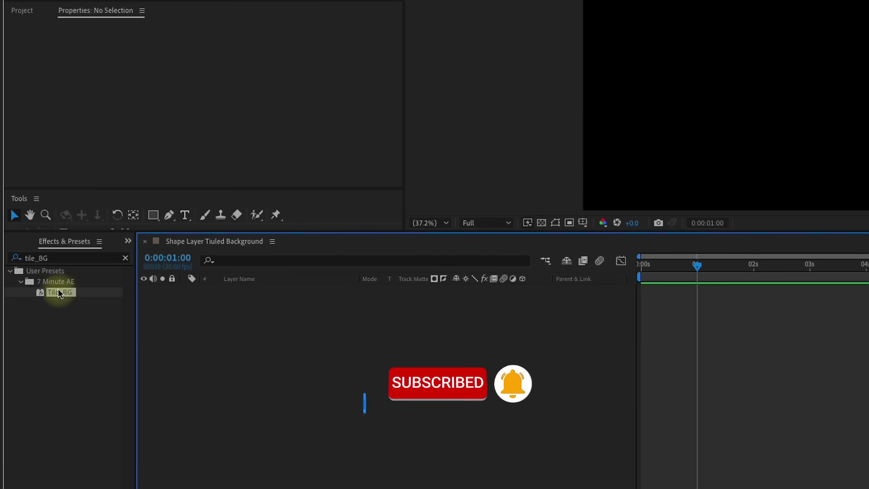
pyautogui.press('u')
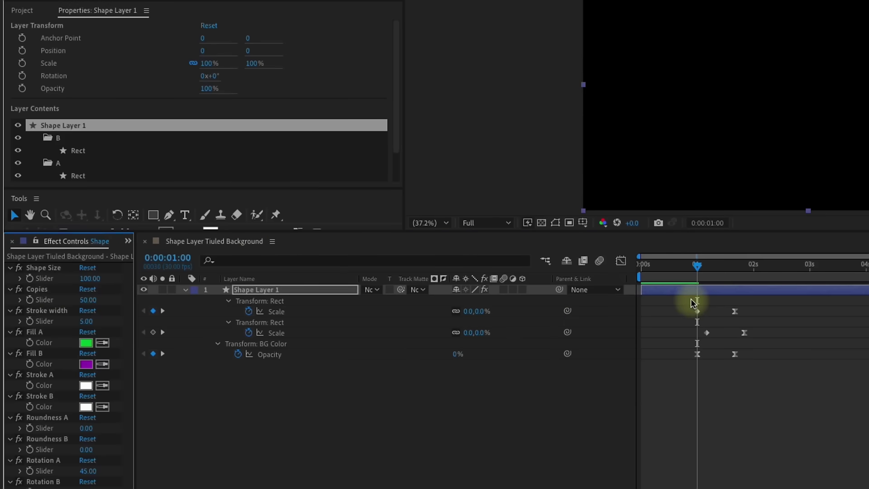
pyautogui.hotkey('ctrl', 'z')
pyautogui.moveTo(697, 265); pyautogui.dragTo(612, 266)
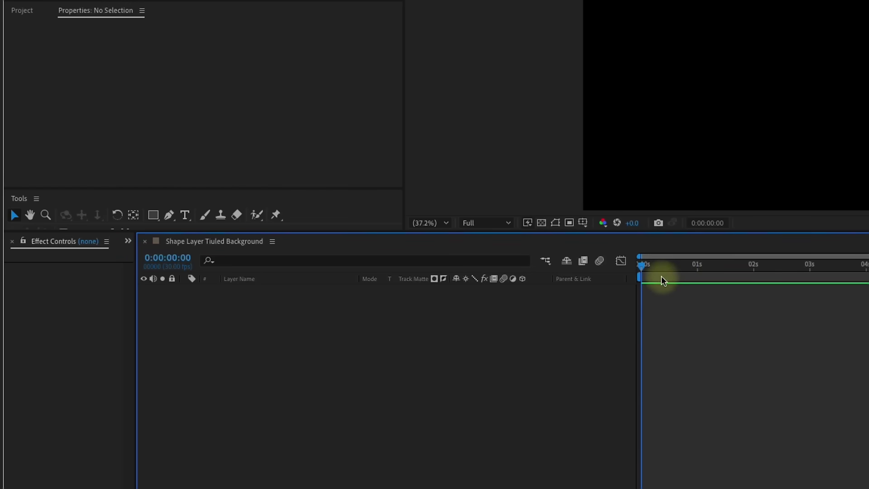
pyautogui.click(128, 241)
pyautogui.click(135, 258)
# Reapply the tiled-background preset, check its keyframes and raise Roundness B
pyautogui.doubleClick(67, 291)
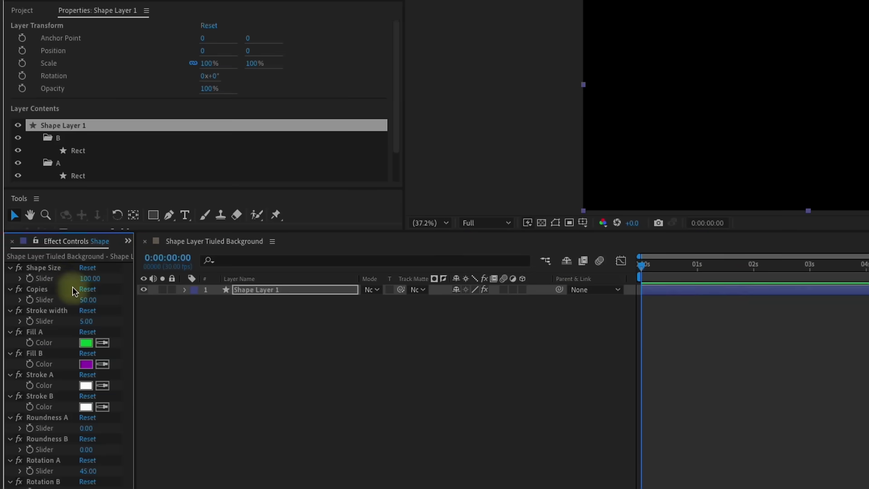
pyautogui.press('u')
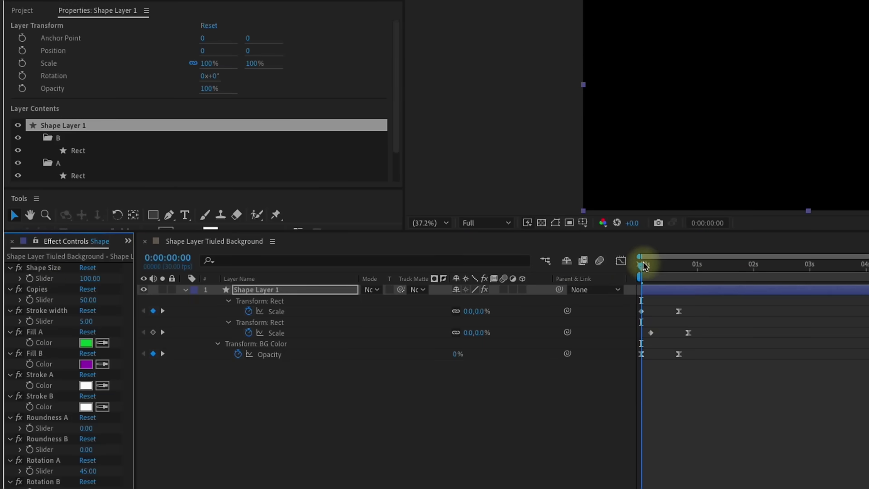
pyautogui.moveTo(643, 265); pyautogui.dragTo(696, 265)
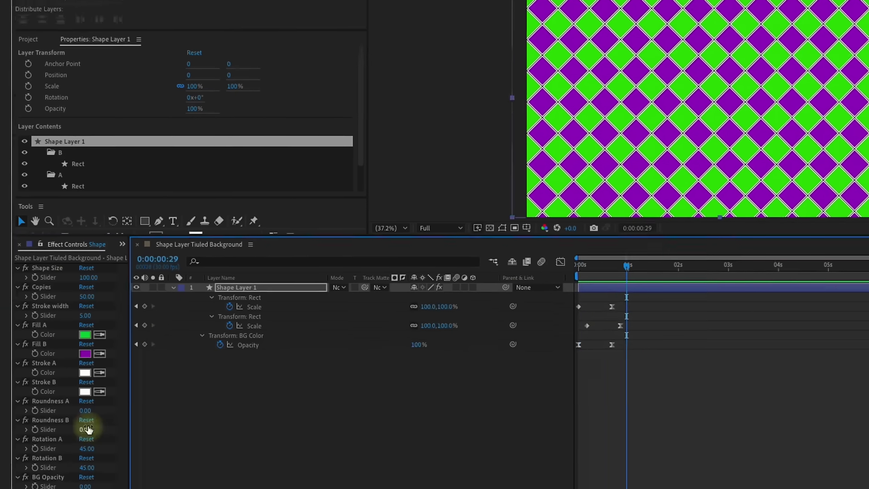
pyautogui.moveTo(87, 429)
pyautogui.mouseDown()
pyautogui.moveTo(82, 438)
pyautogui.moveTo(83, 413)
pyautogui.mouseUp()
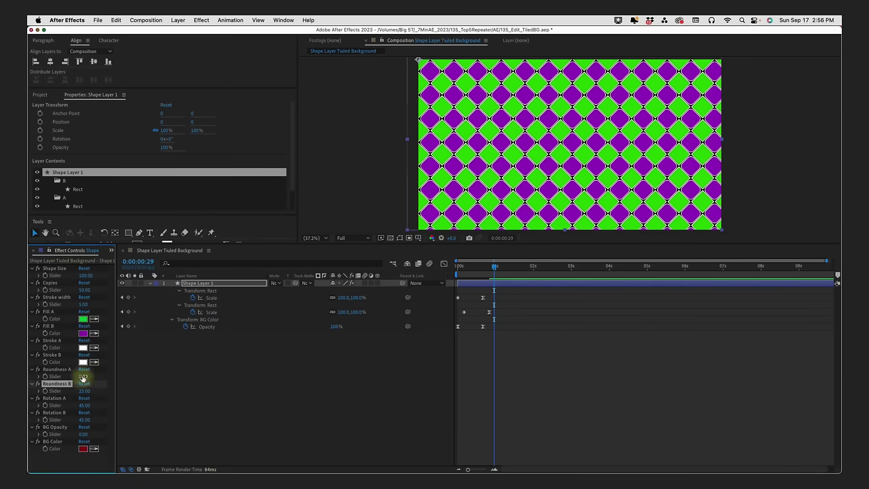
# Make Fill A purple and set BG Opacity to 100
pyautogui.click(83, 319)
pyautogui.click(459, 281)
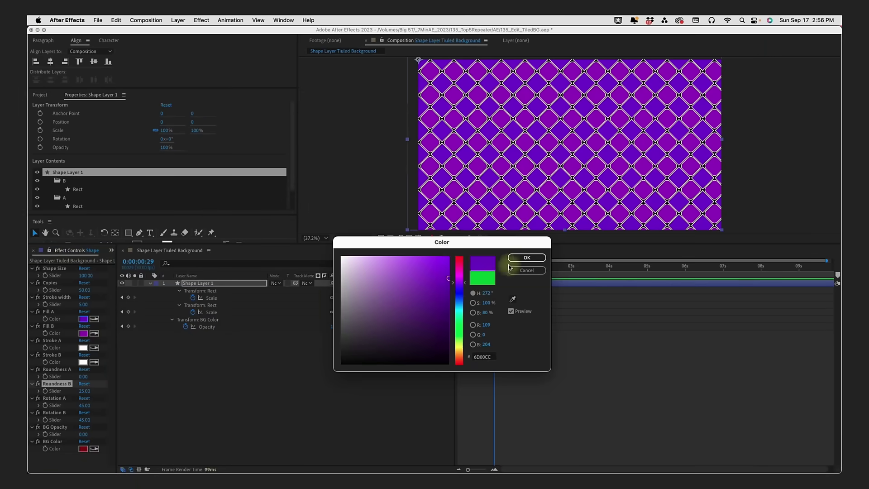
pyautogui.click(525, 258)
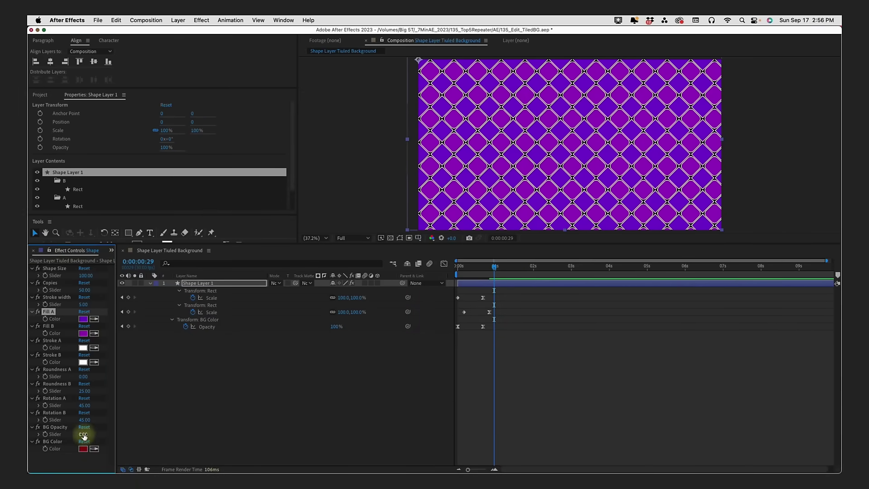
pyautogui.click(87, 434)
pyautogui.write('100')
pyautogui.press('Return')
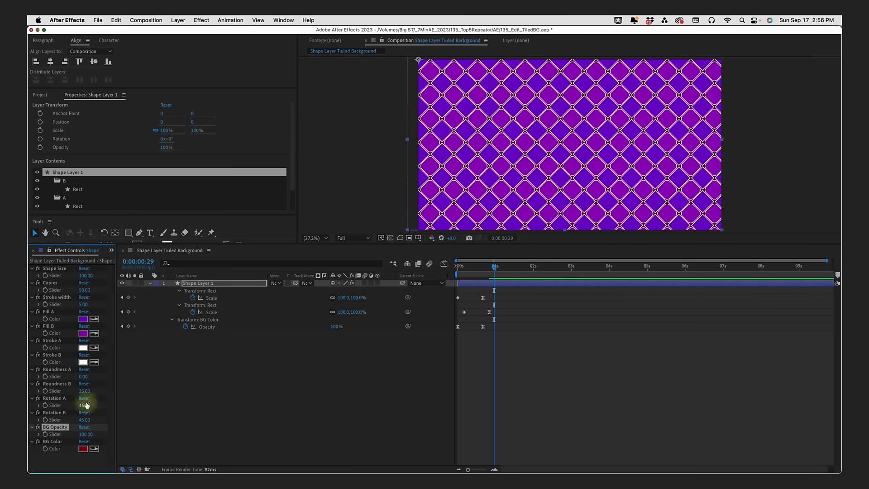
# Set Roundness A to 111, Fill B to green and Roundness B to 10
pyautogui.moveTo(85, 381); pyautogui.dragTo(132, 379)
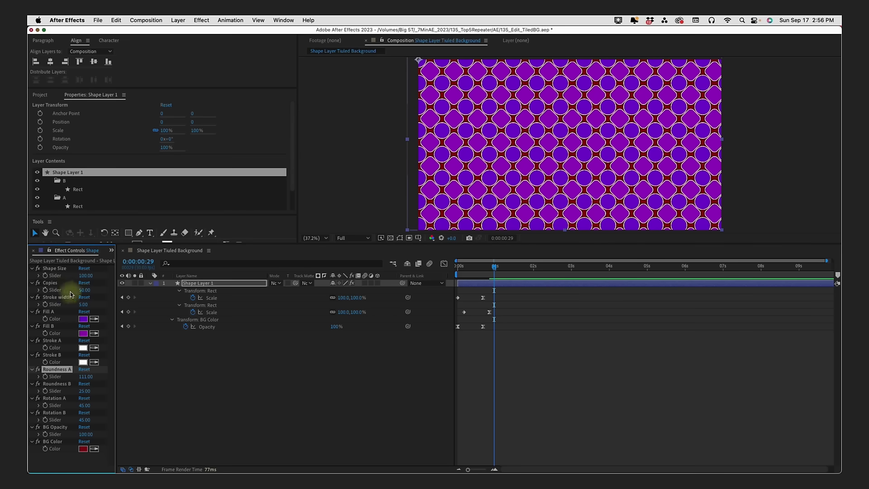
pyautogui.click(83, 333)
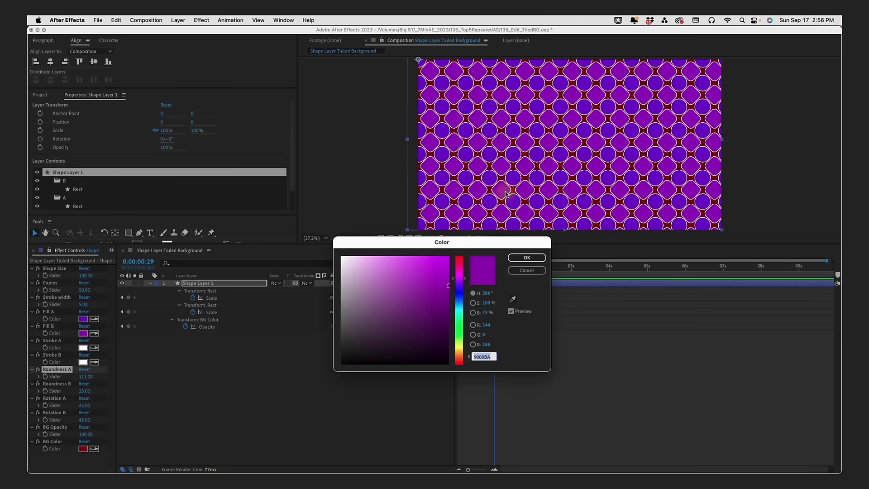
pyautogui.click(463, 318)
pyautogui.click(527, 257)
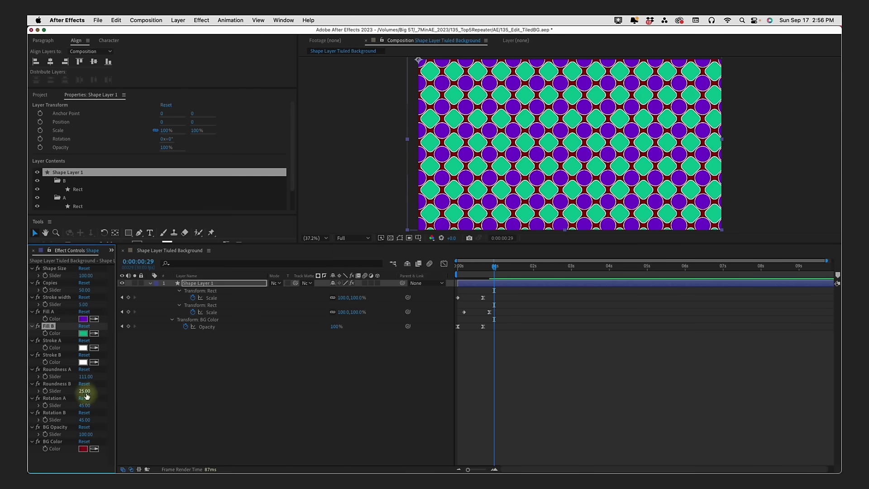
pyautogui.click(96, 389)
pyautogui.write('10')
pyautogui.press('Return')
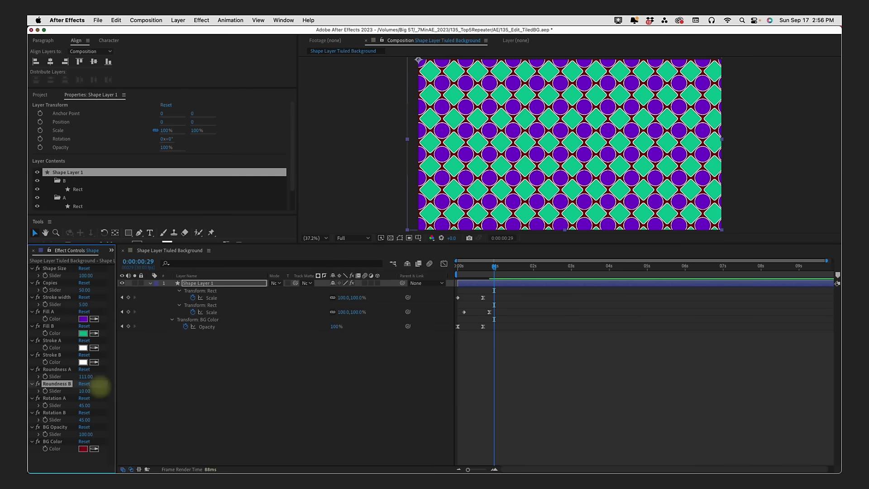
# Change Fill A to red and the BG Color to white
pyautogui.click(83, 319)
pyautogui.moveTo(458, 356); pyautogui.dragTo(459, 361)
pyautogui.click(527, 258)
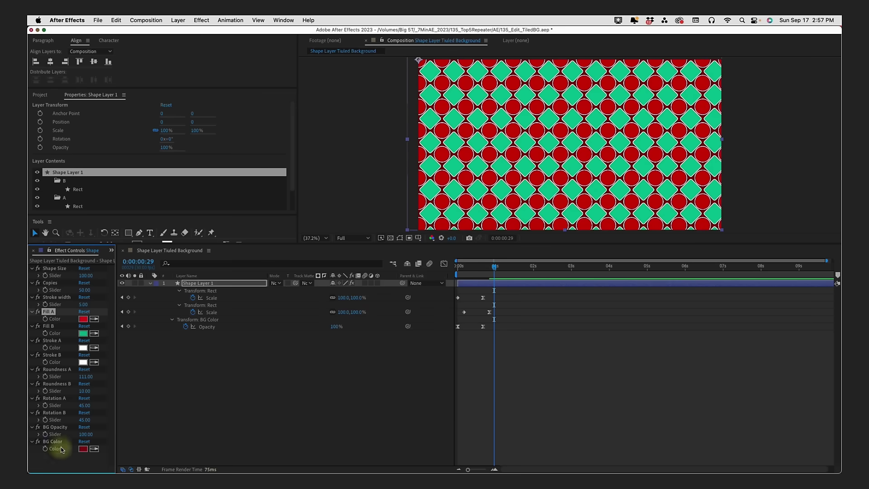
pyautogui.click(76, 449)
pyautogui.click(342, 258)
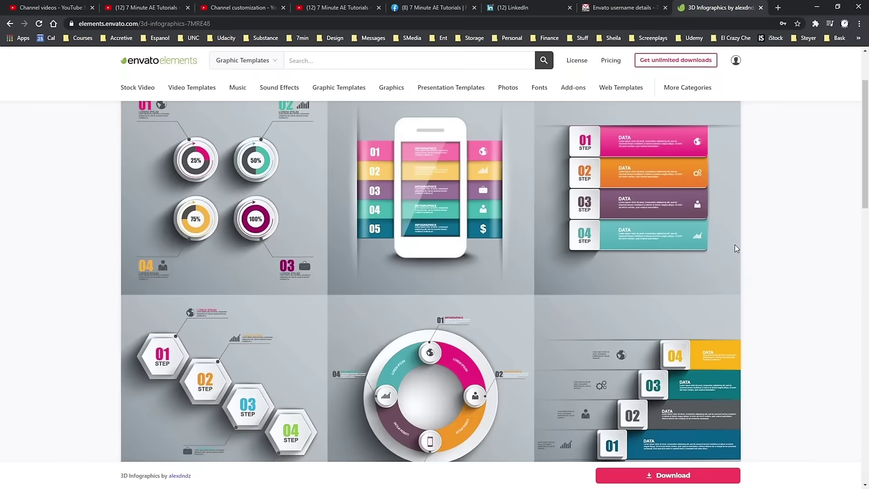
pyautogui.scroll(-5, 736, 243)
# Scroll through the Envato item pages and the Music library's royalty-free track list
pyautogui.scroll(3, 740, 238)
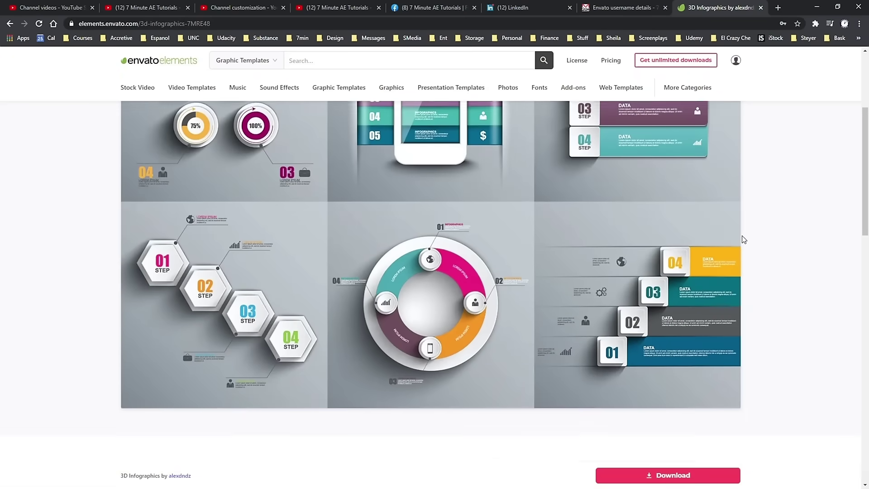
pyautogui.scroll(2, 743, 239)
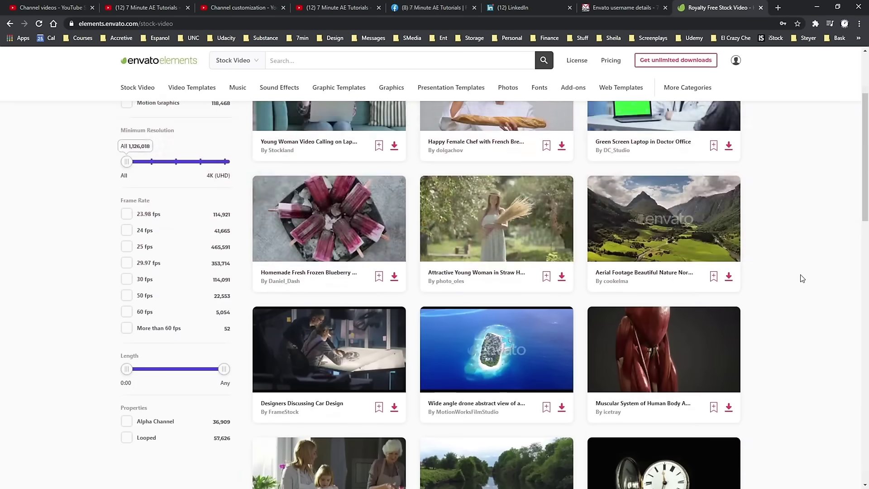
pyautogui.scroll(-9, 802, 278)
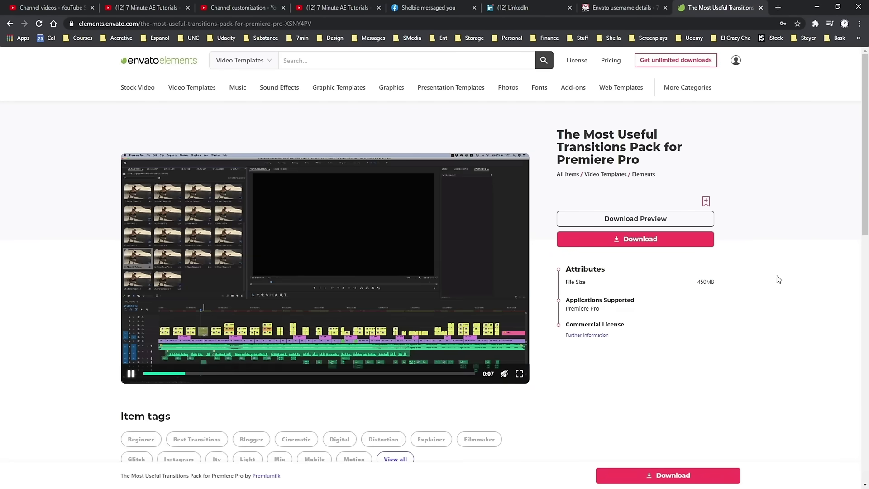
pyautogui.moveTo(147, 93)
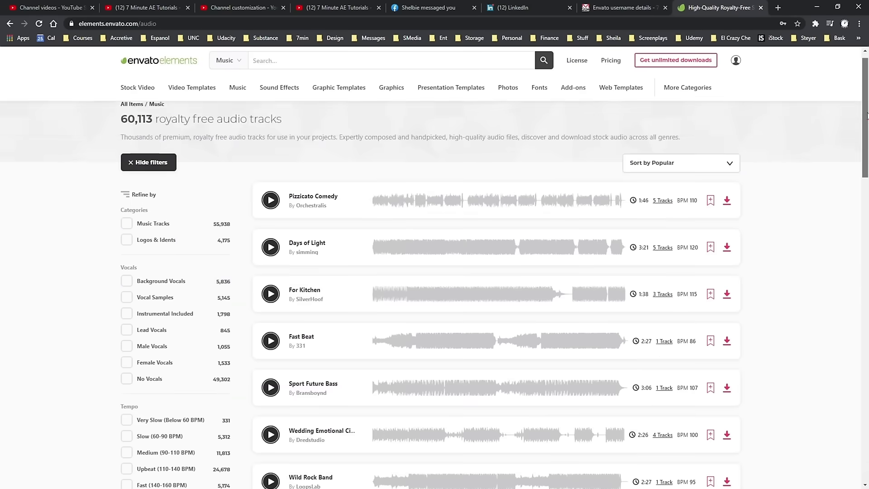
pyautogui.scroll(-5, 865, 179)
pyautogui.moveTo(864, 179); pyautogui.dragTo(859, 267)
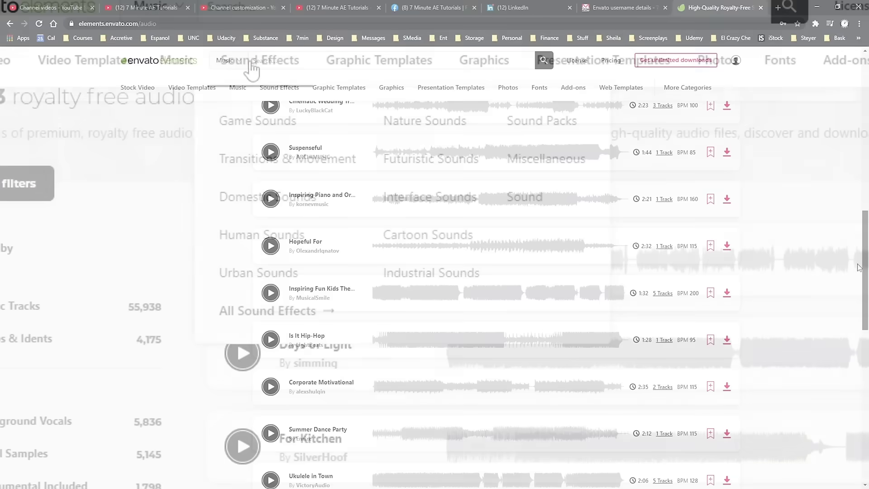
# Browse Envato Elements Sound Effects, preview Ice Skating Spins 3, and filter the library by category
pyautogui.click(280, 87)
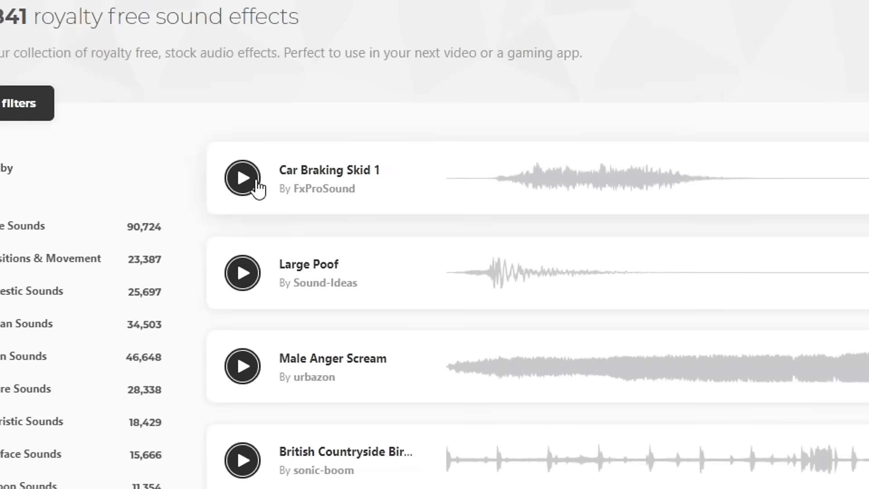
pyautogui.scroll(-5, 245, 289)
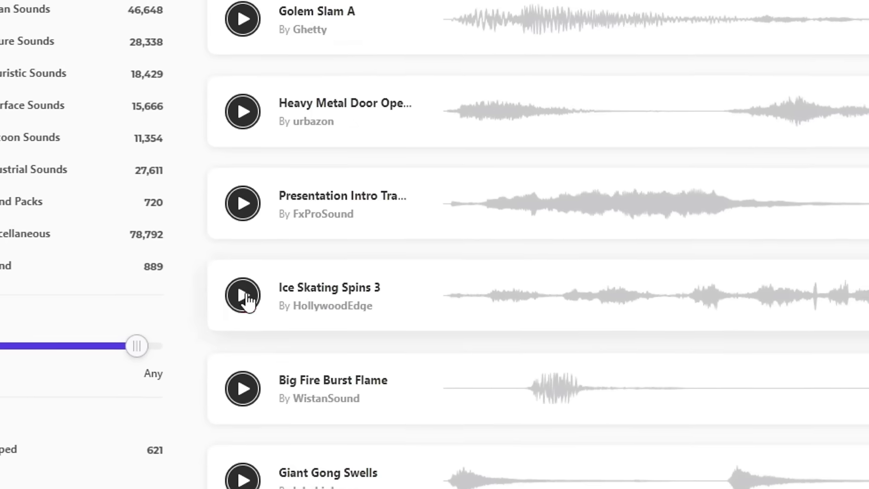
pyautogui.click(243, 294)
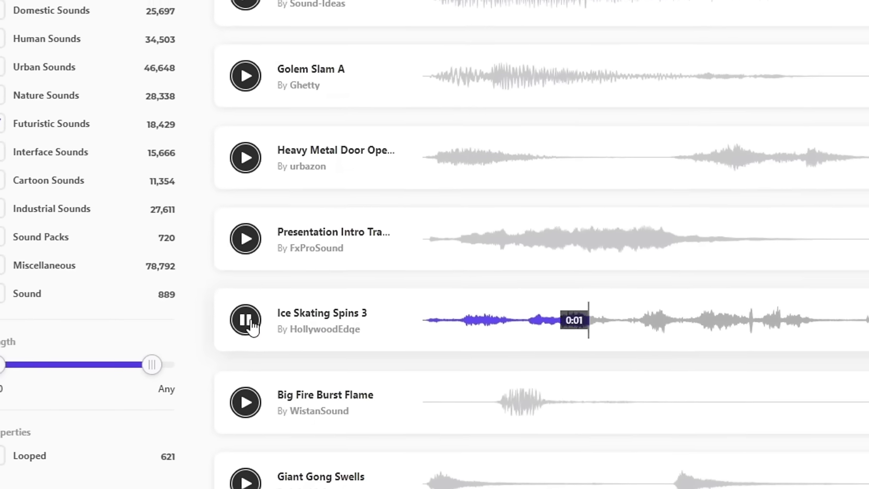
pyautogui.click(244, 306)
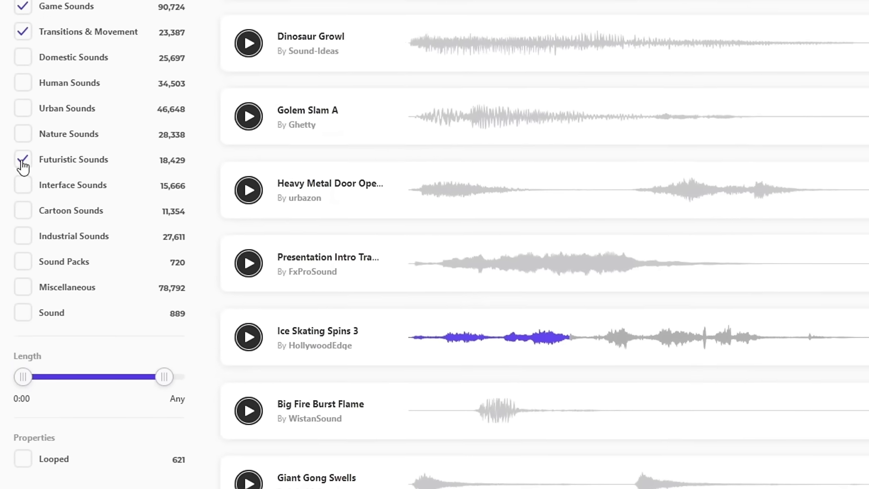
pyautogui.click(21, 161)
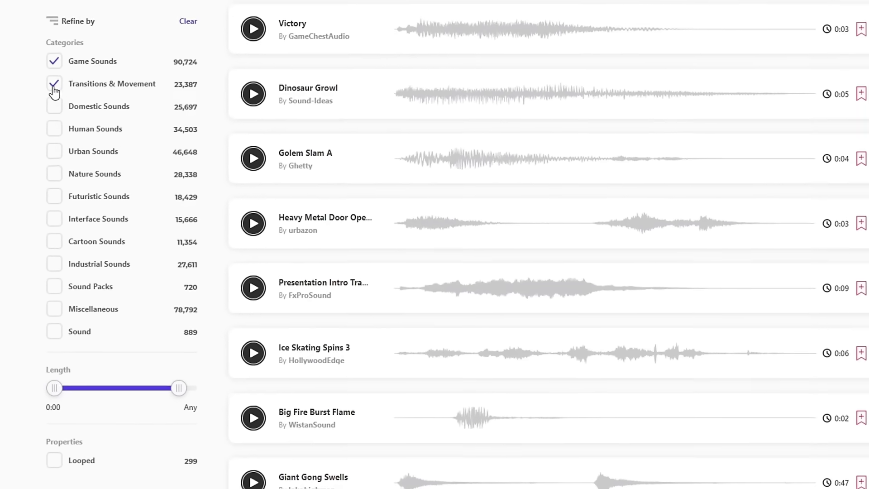